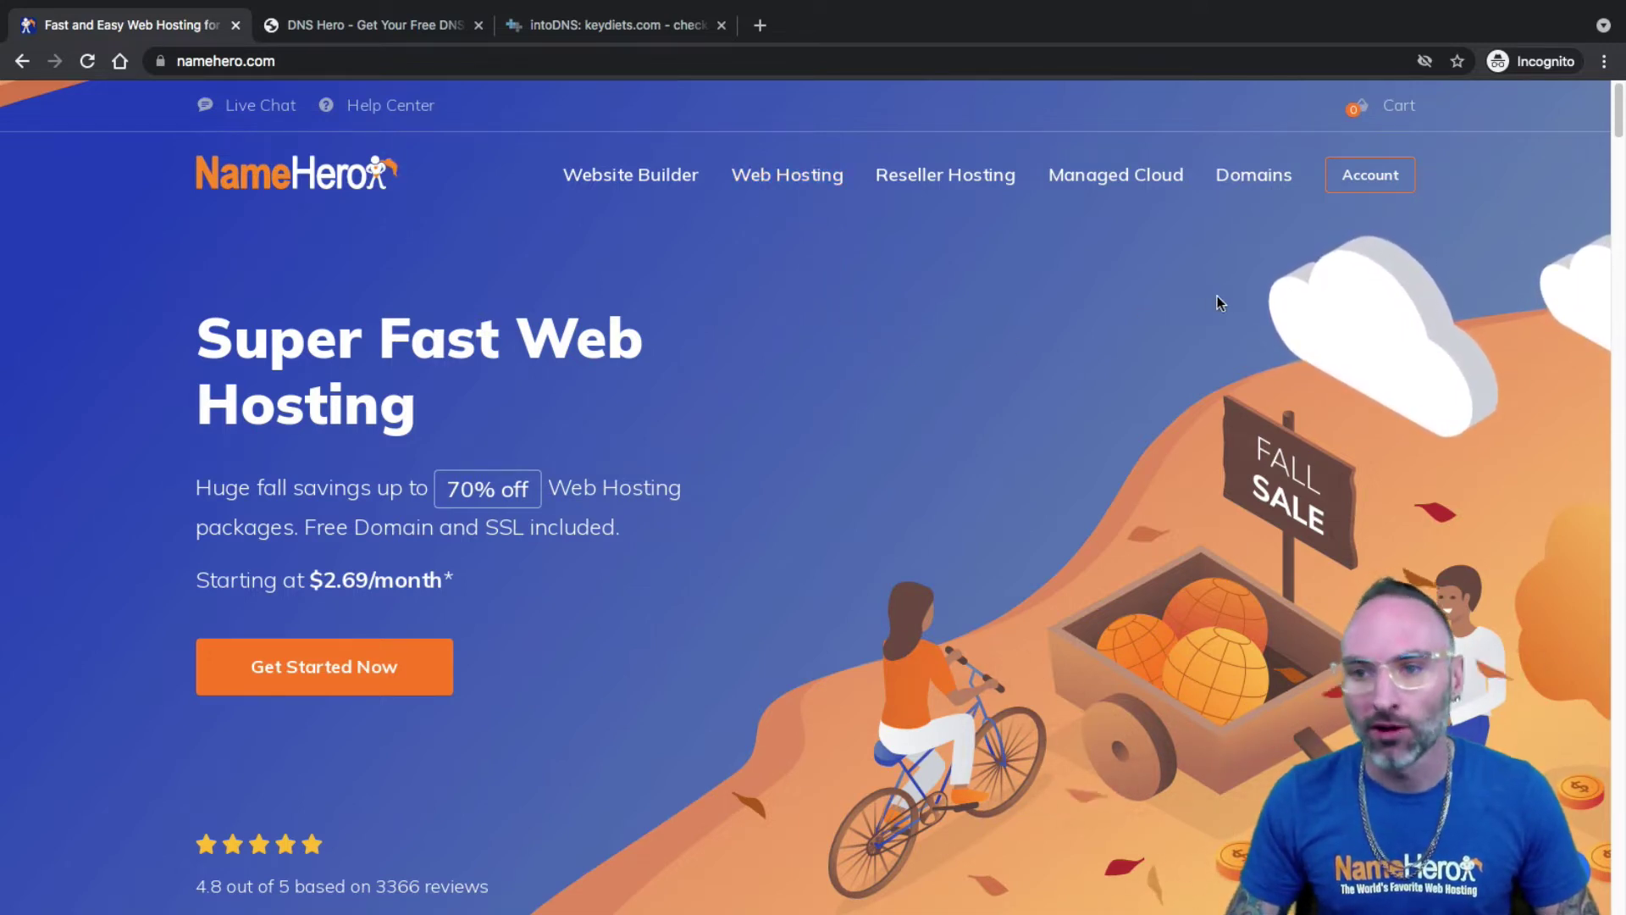
- Sign in to the NameHero Client Area with the account e-mail, pasted password and two-factor code
click(1346, 185)
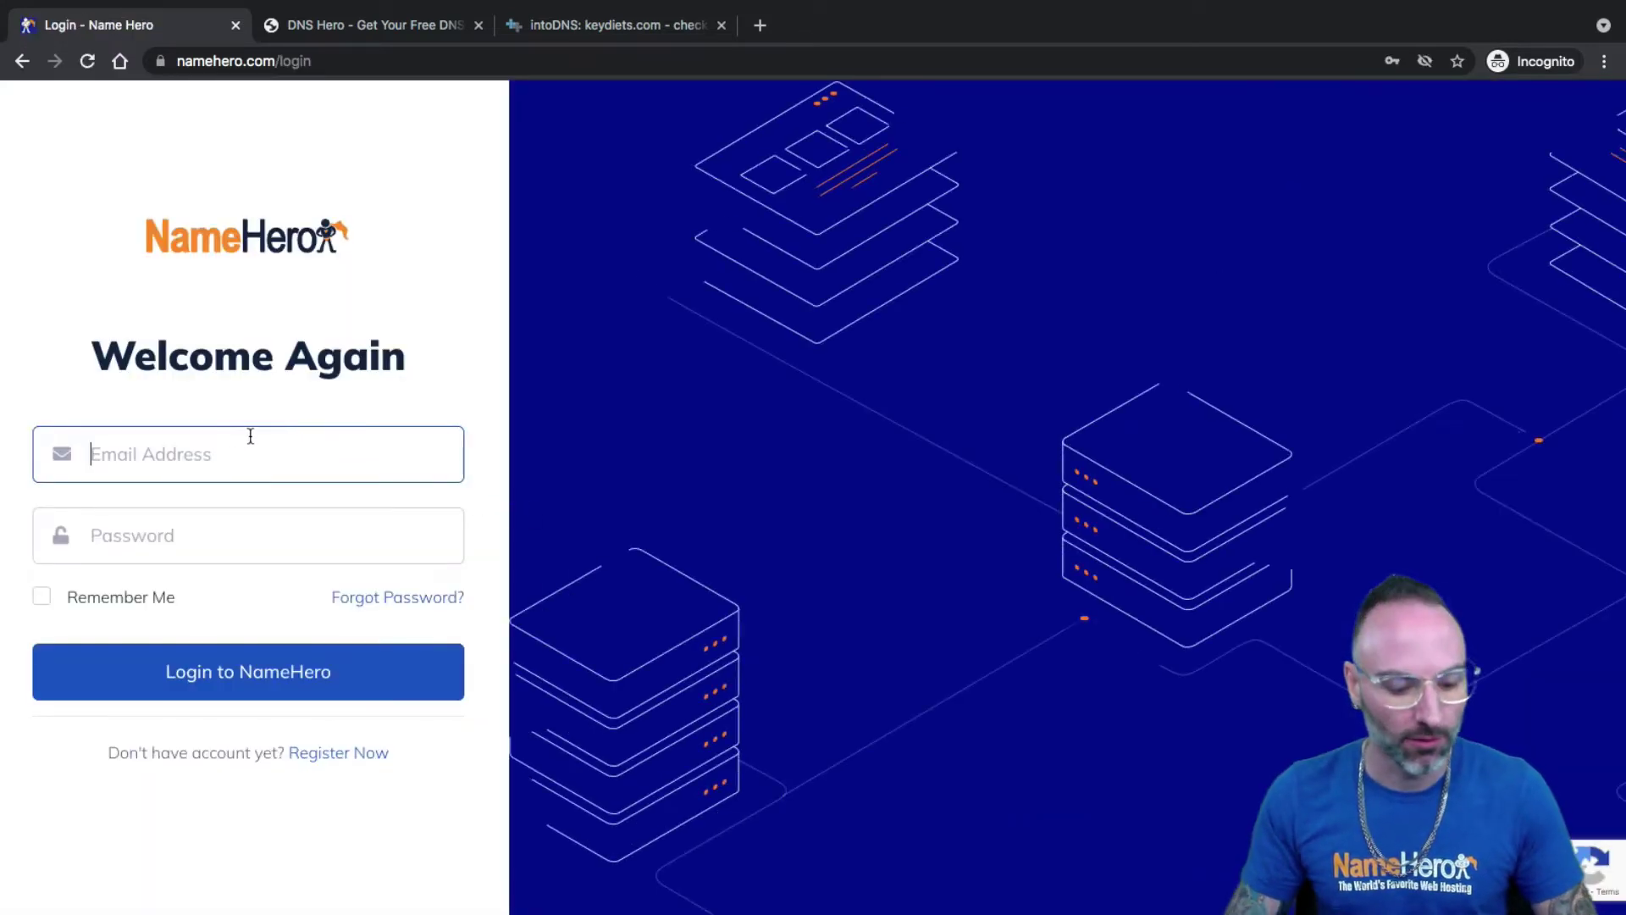
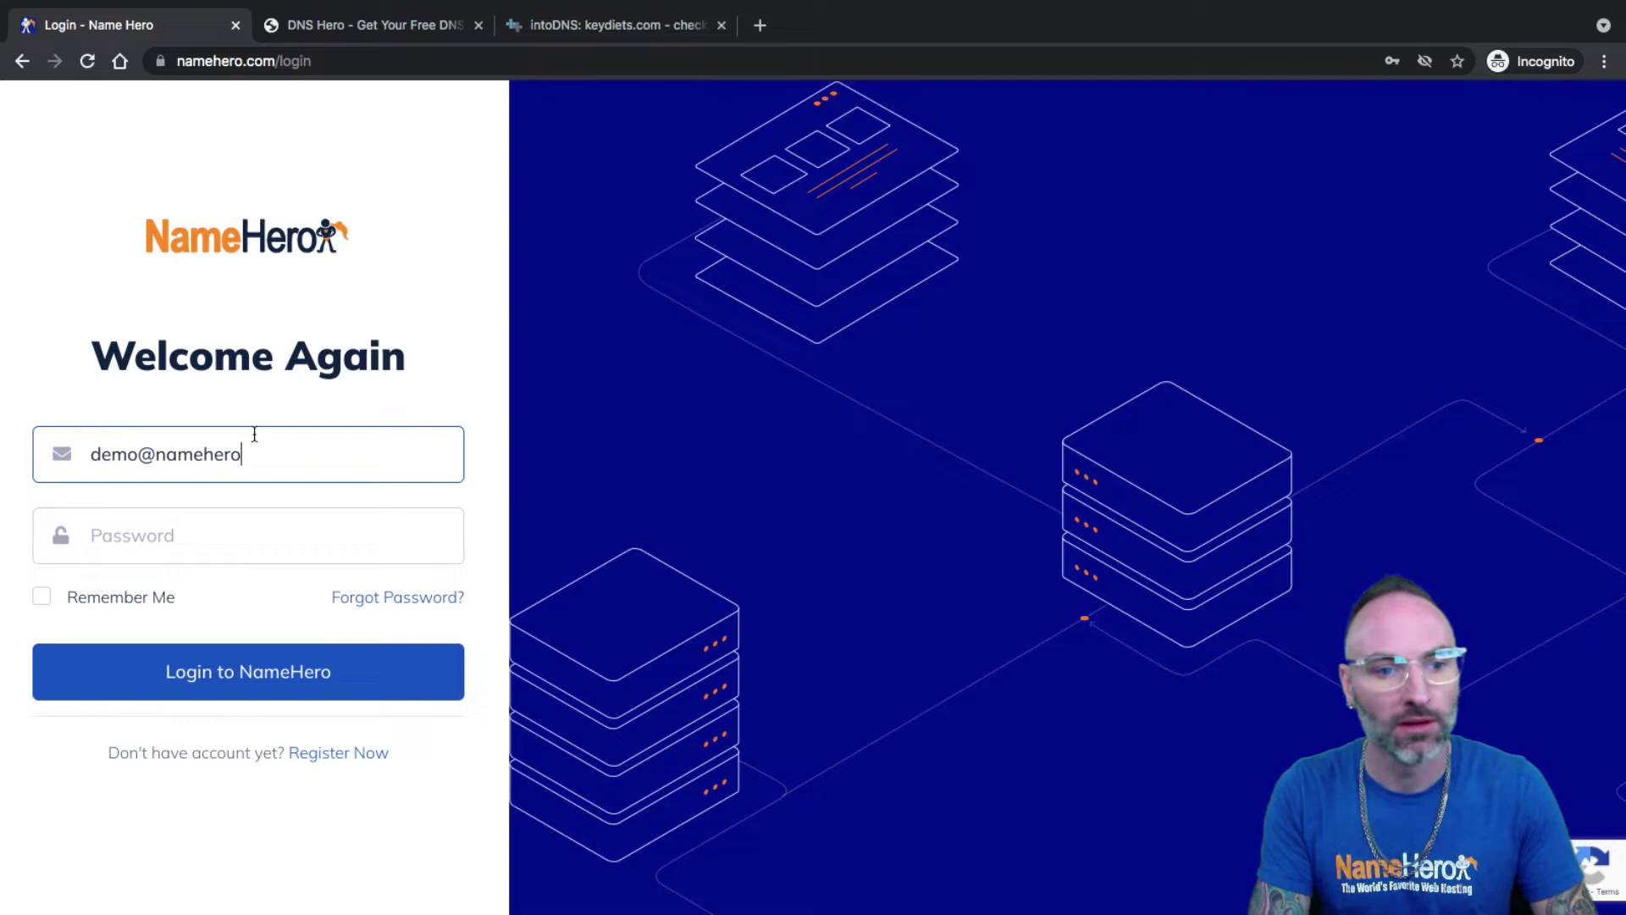
click(271, 534)
right_click(271, 533)
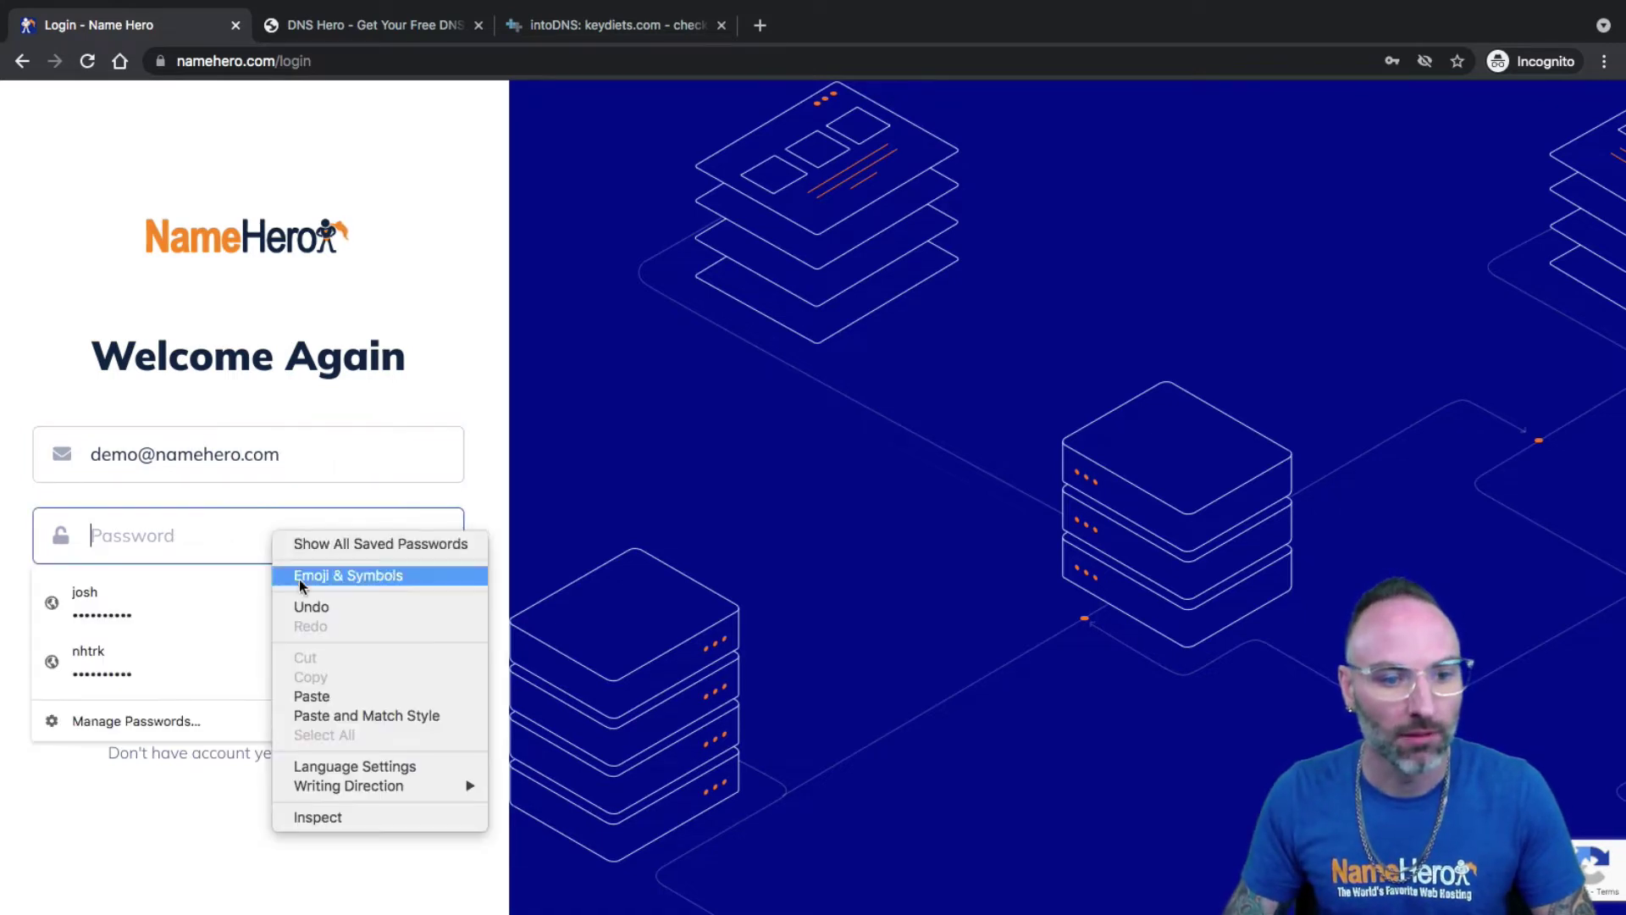
click(343, 688)
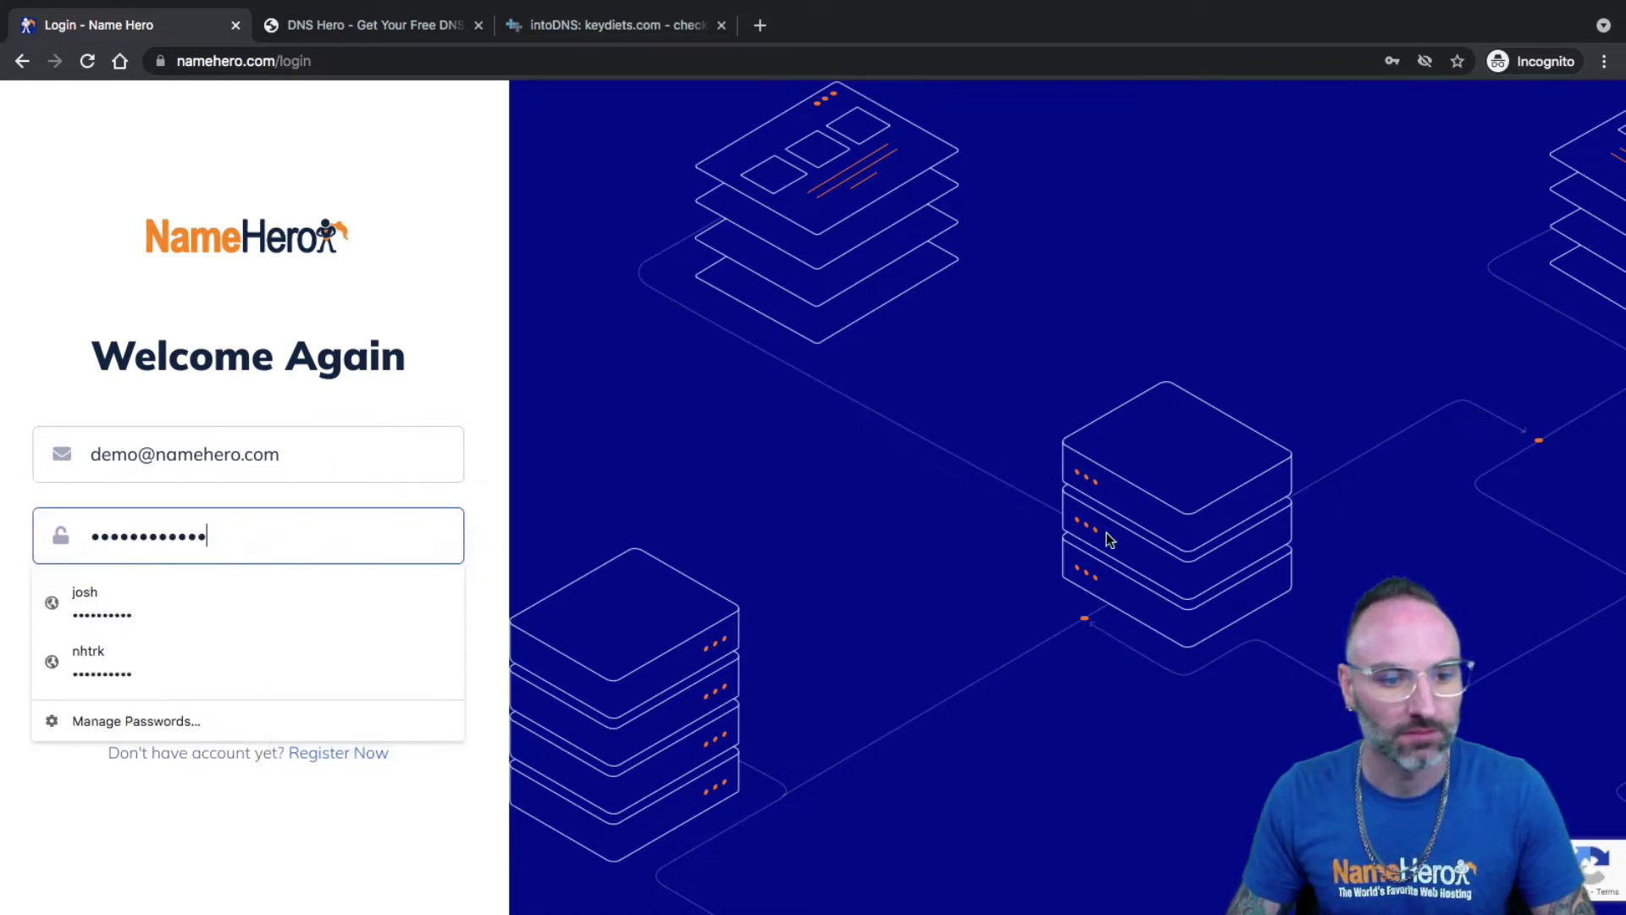
click(1037, 538)
click(284, 675)
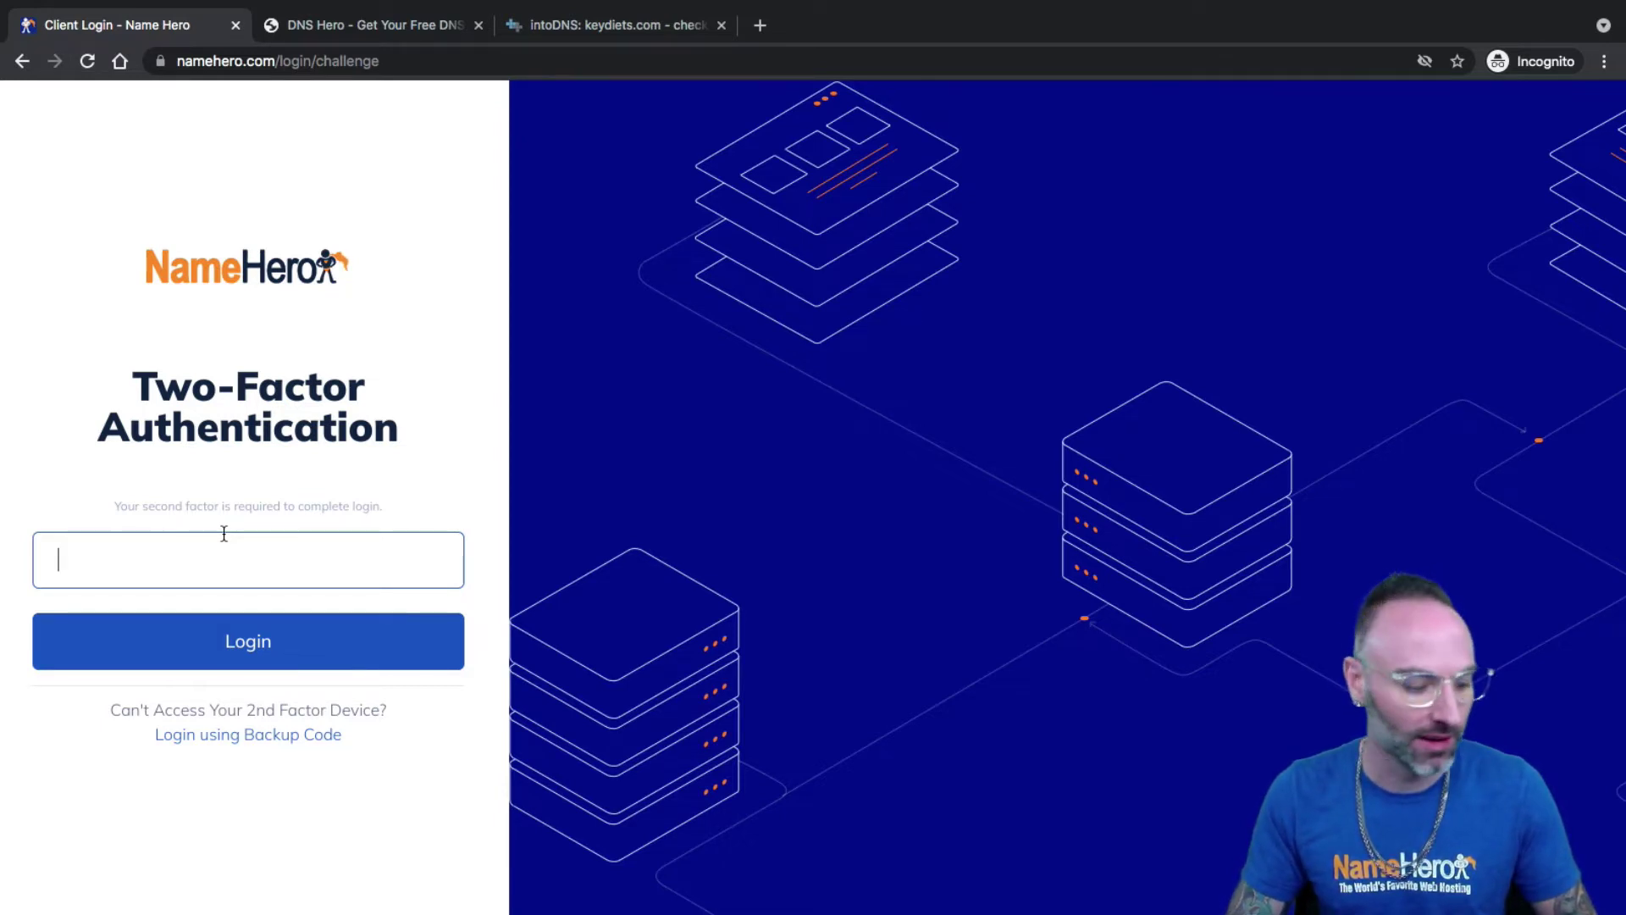
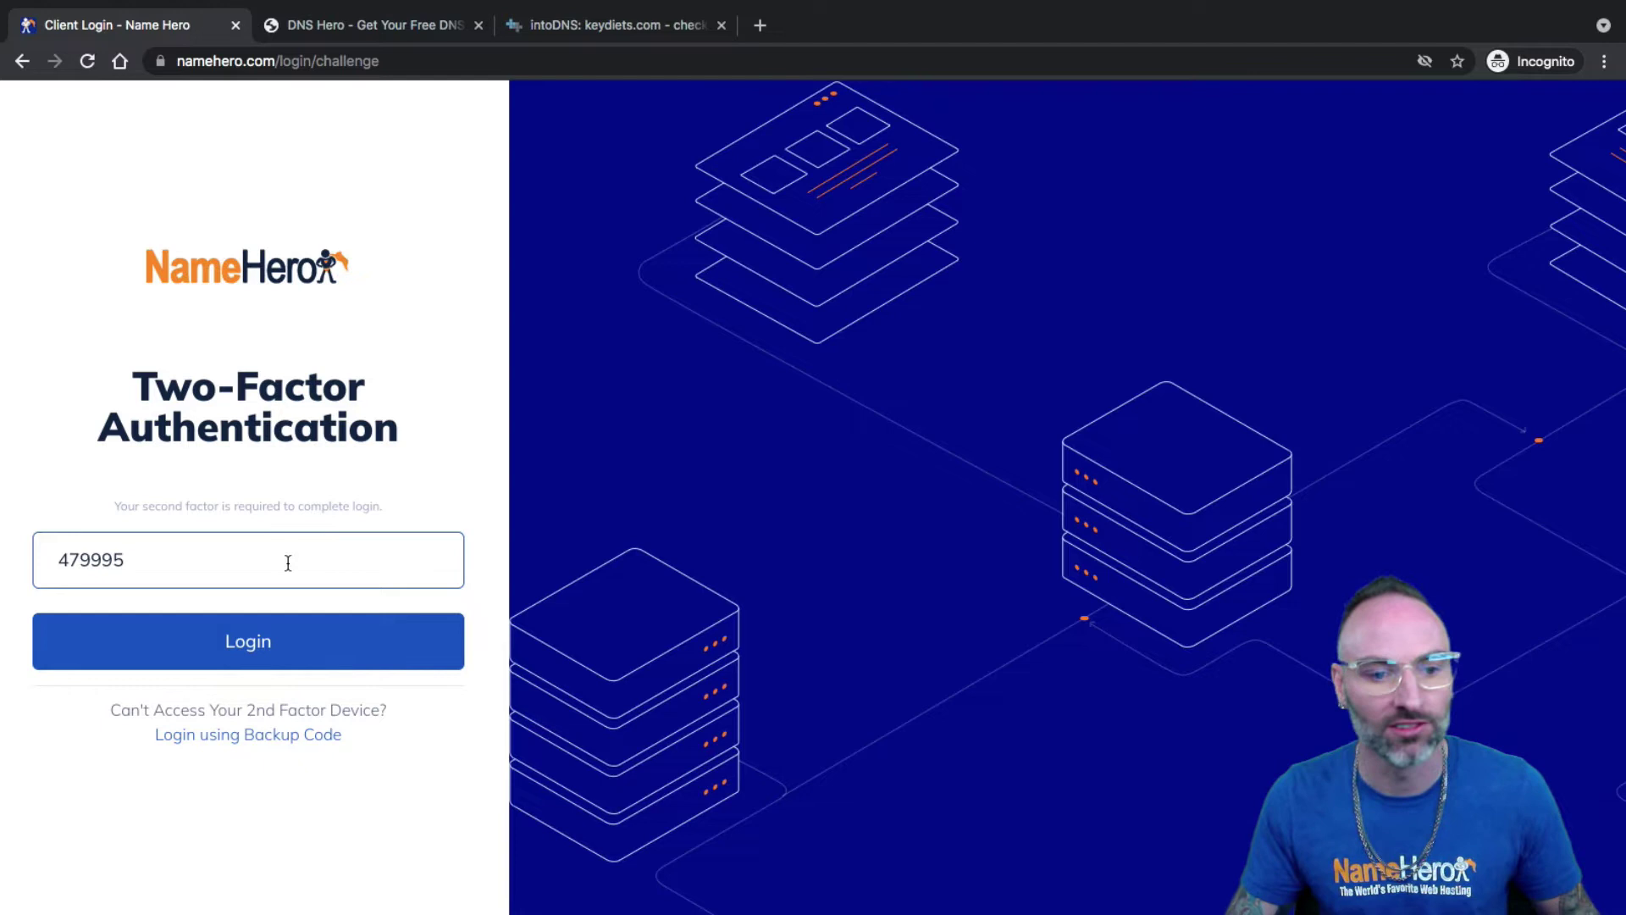
click(254, 652)
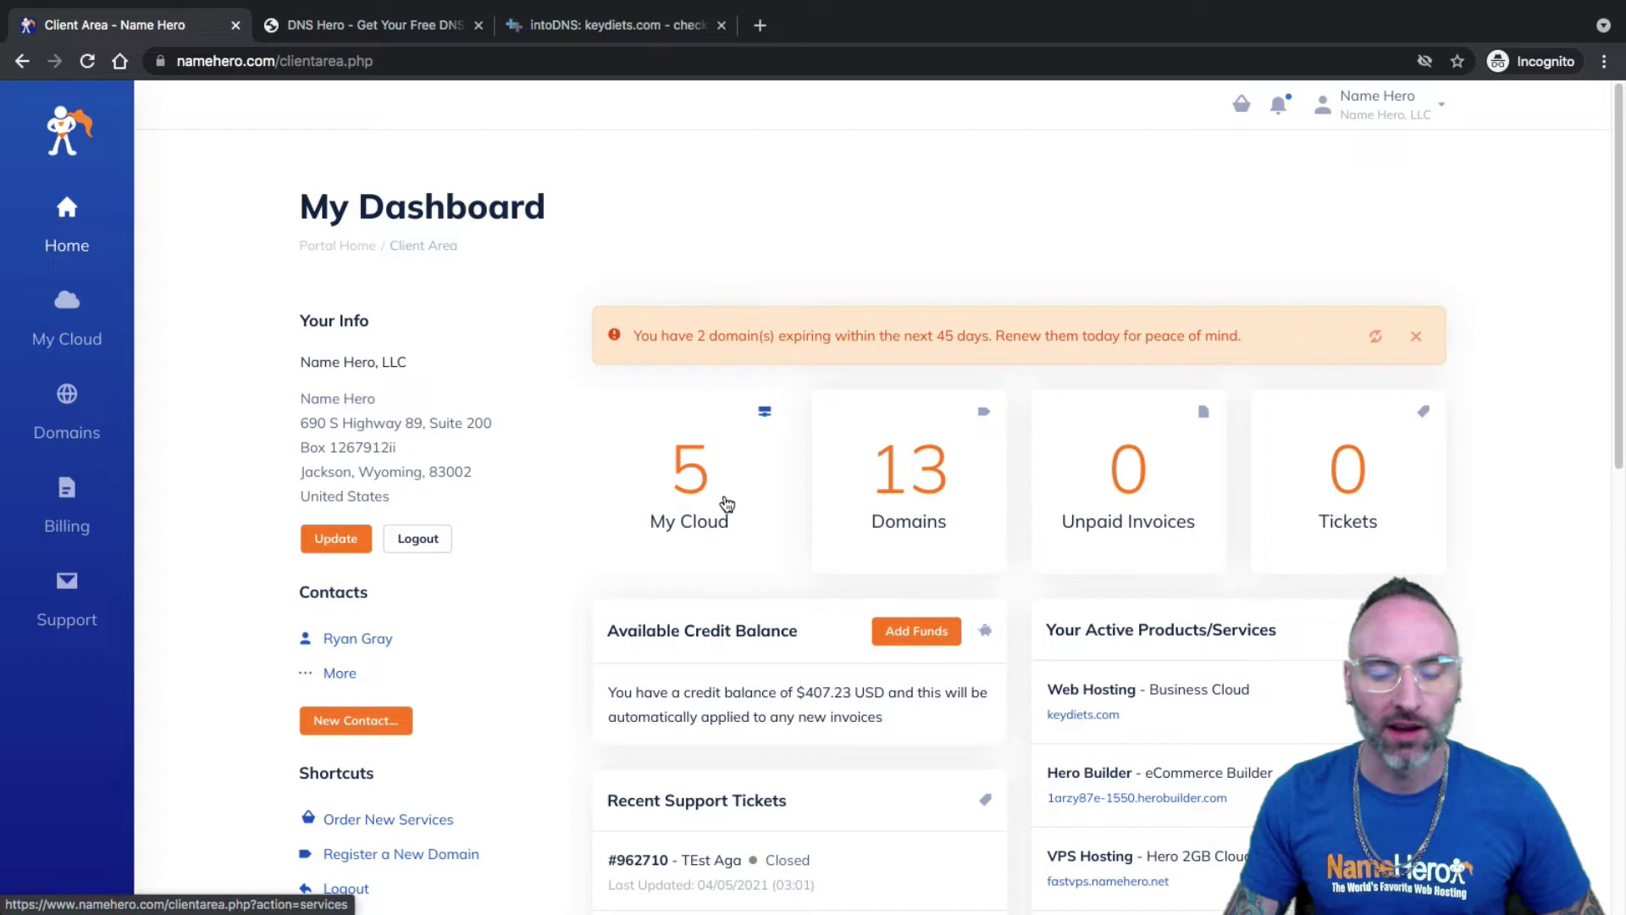
- Open My Cloud and select the keydiets.com Web Hosting - Business Cloud plan
click(688, 476)
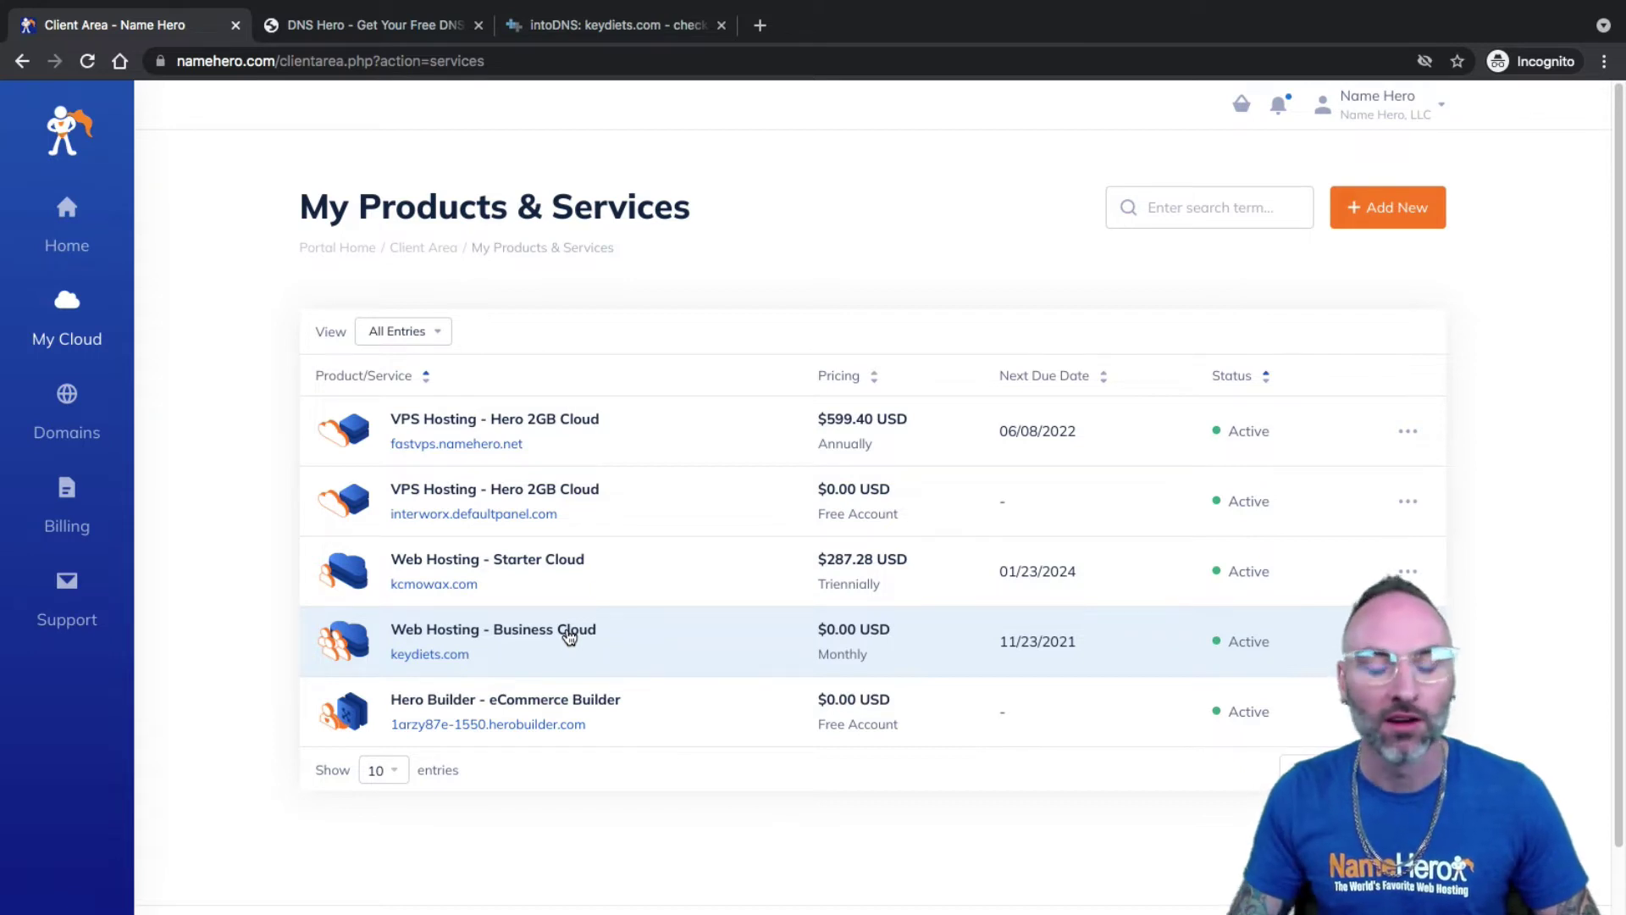
click(545, 637)
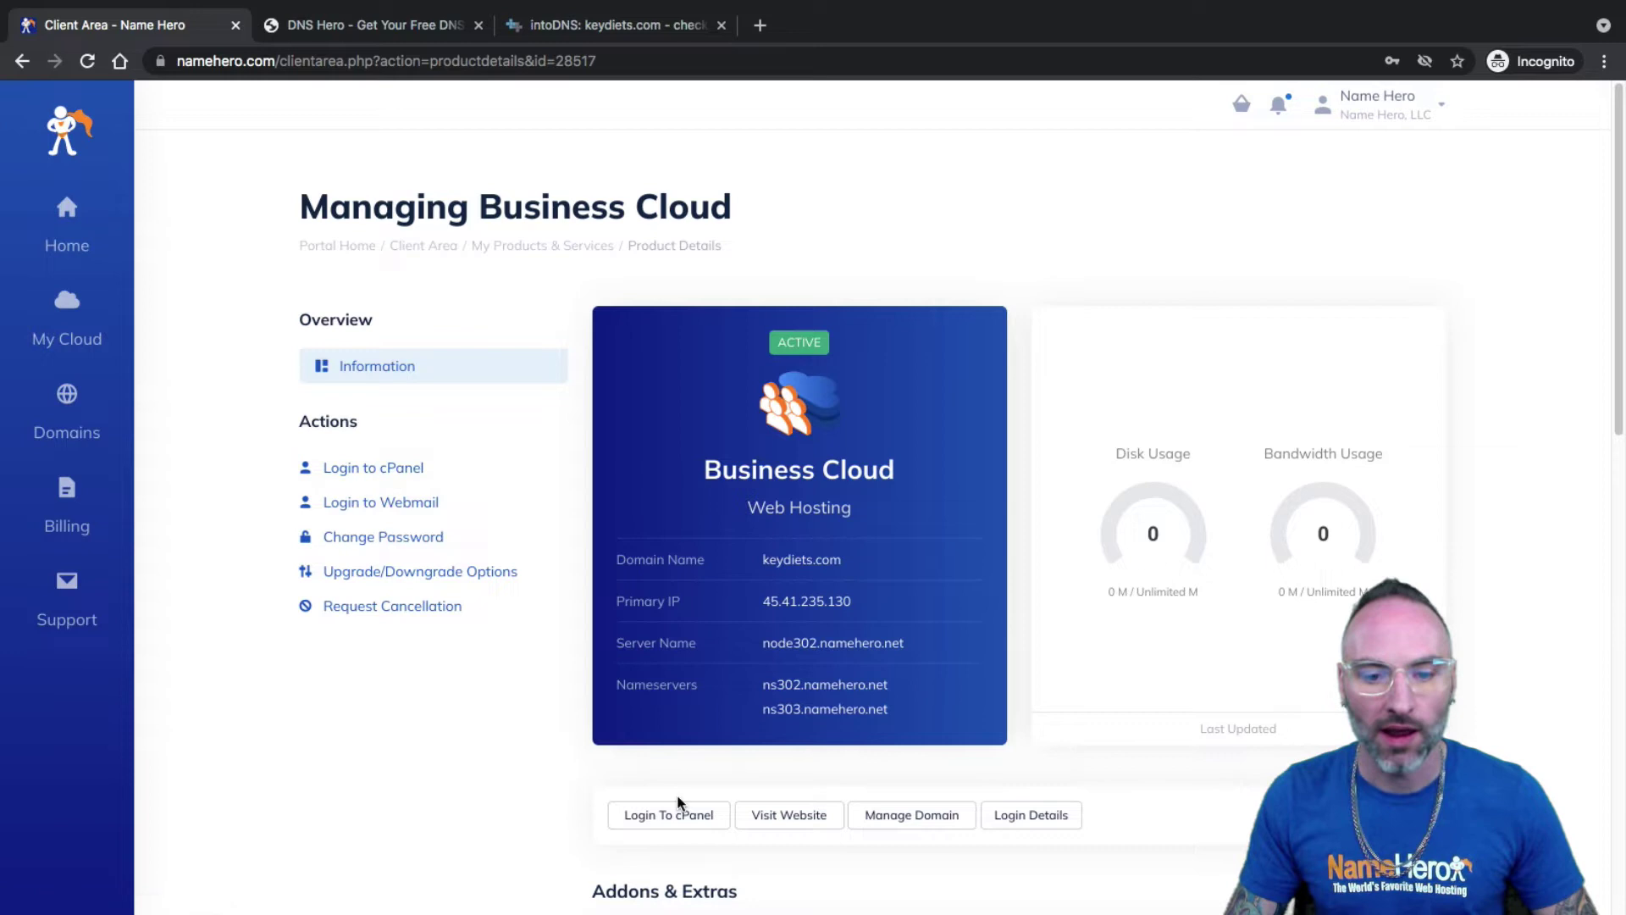
- Open cPanel for the keydiets.com hosting account, then return to the Client Area tab
click(676, 819)
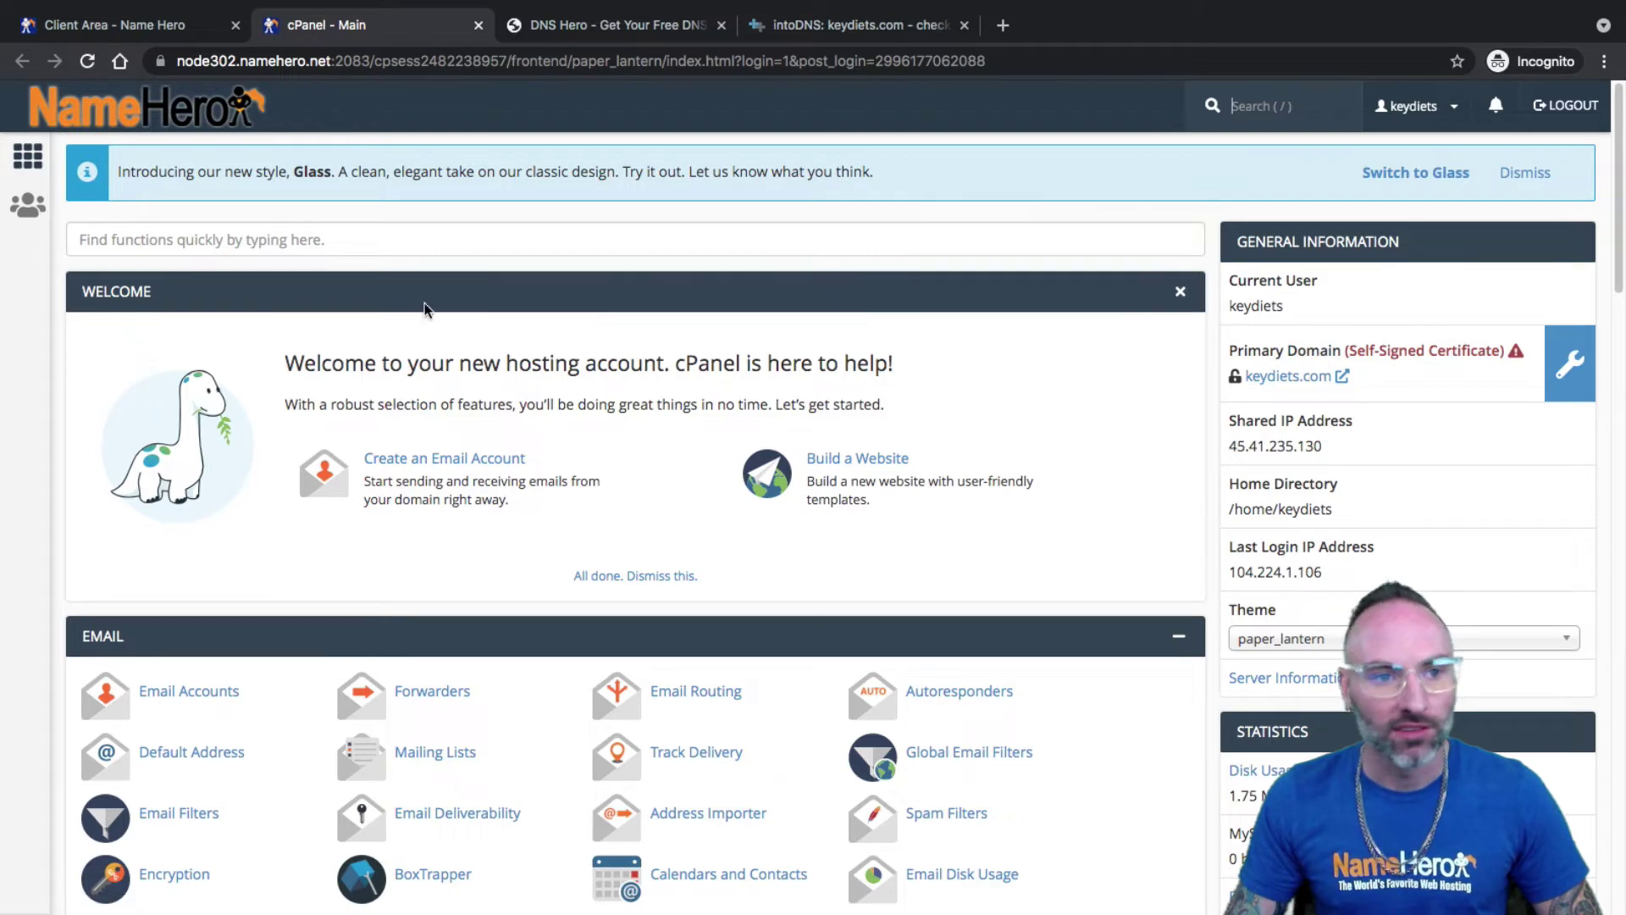
click(145, 34)
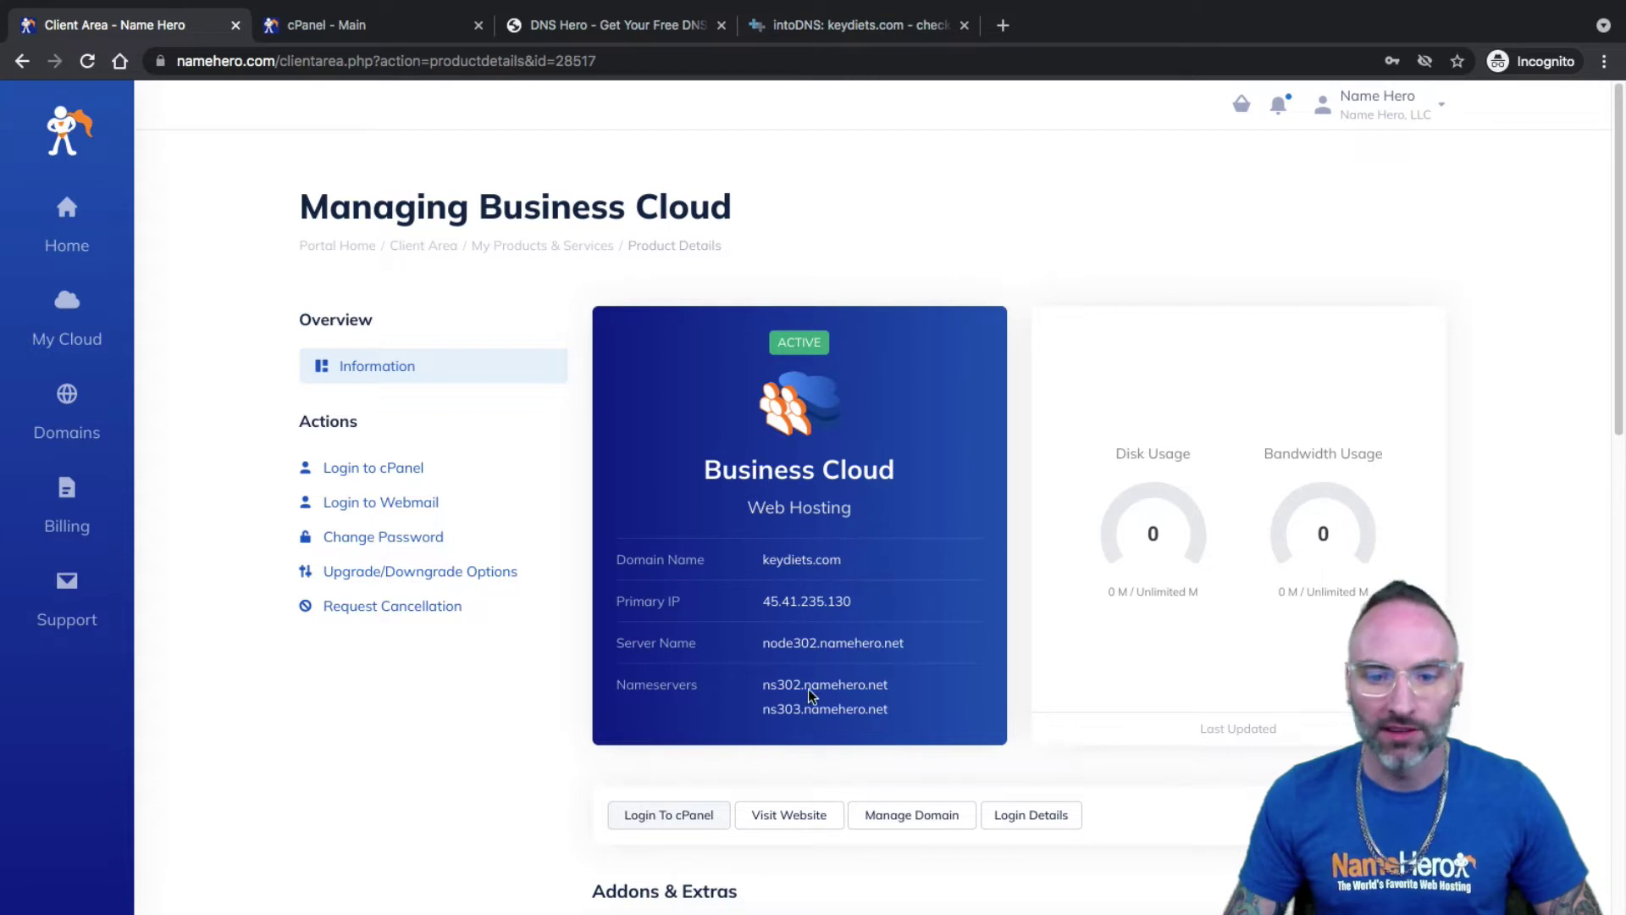
- Highlight the ns302.namehero.net and ns303.namehero.net nameservers listed on the product page
drag(765, 687, 887, 689)
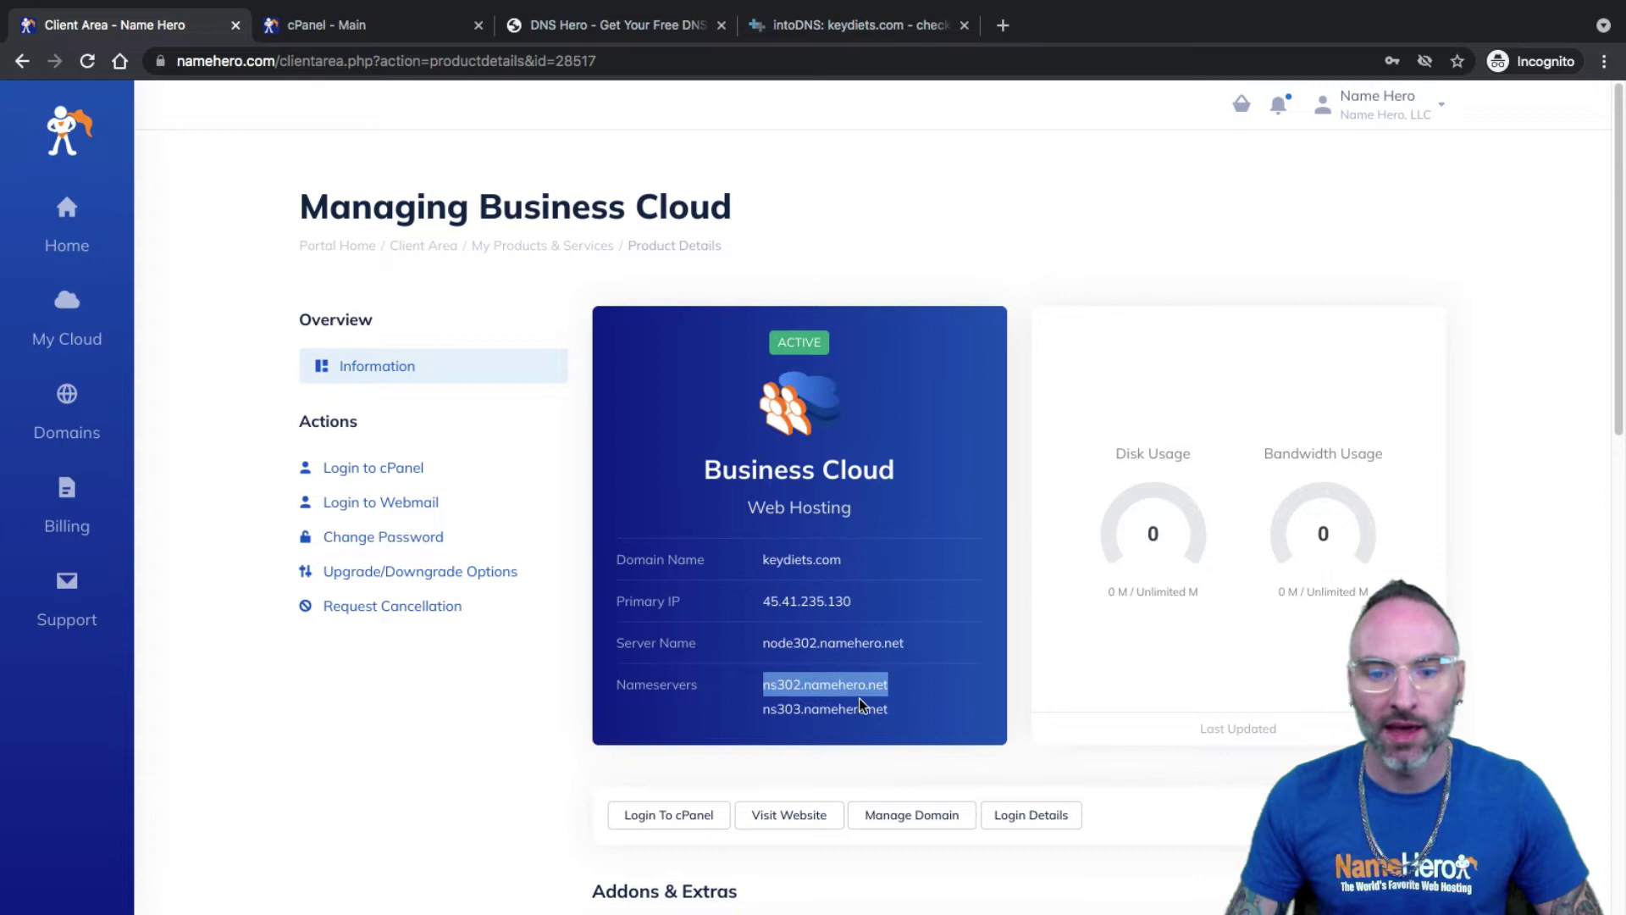
drag(765, 711, 888, 711)
click(877, 723)
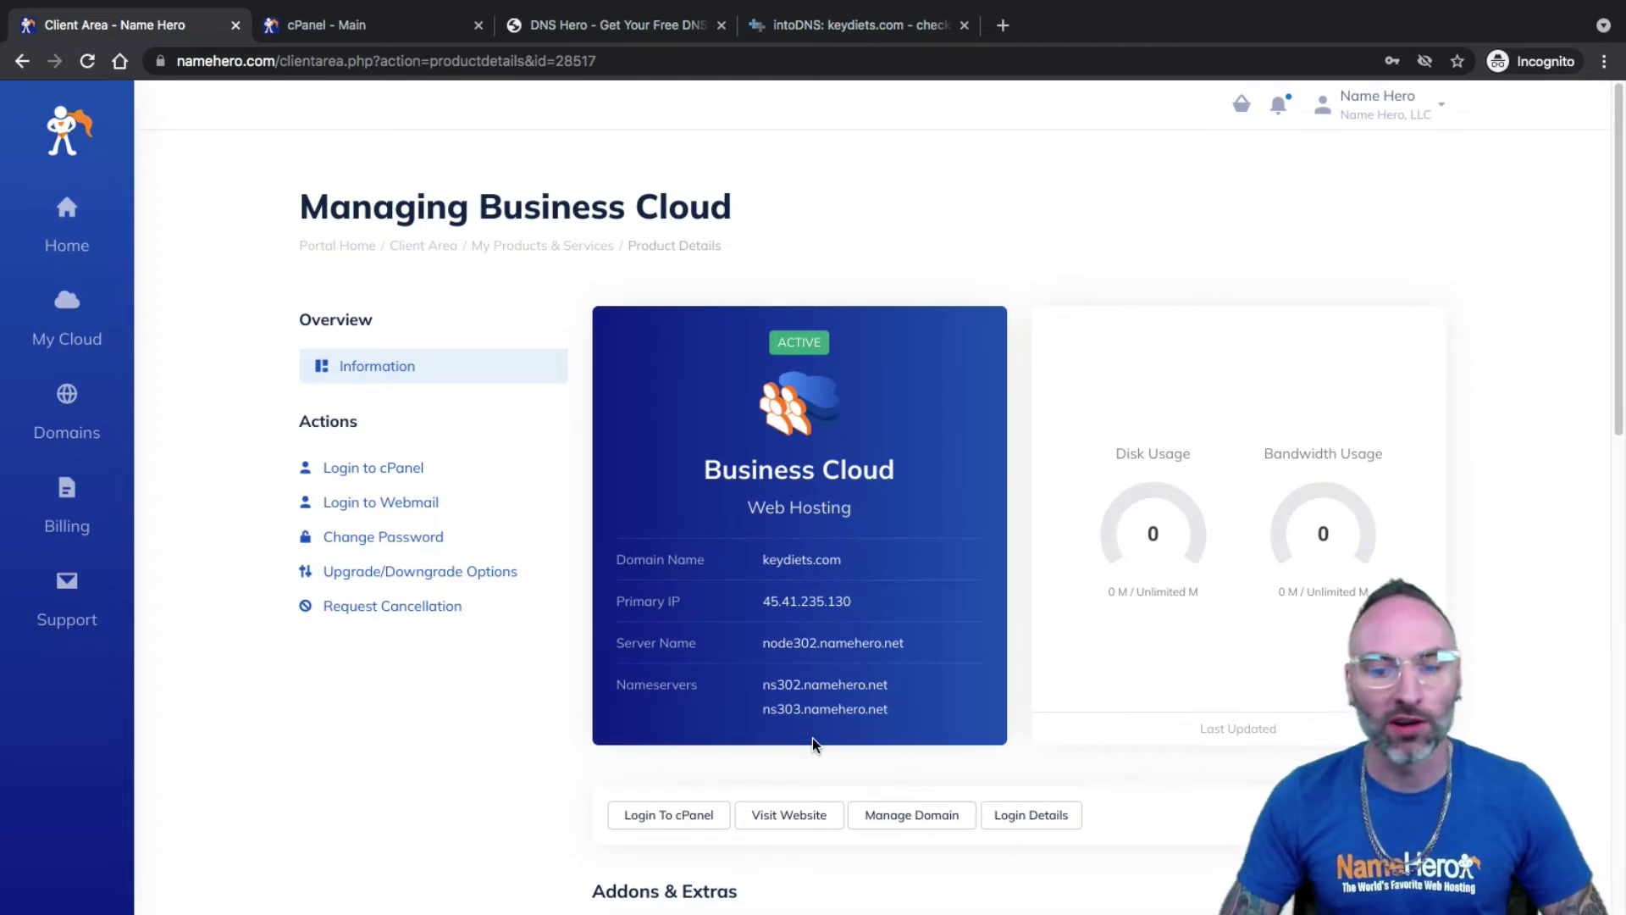
drag(904, 716, 866, 696)
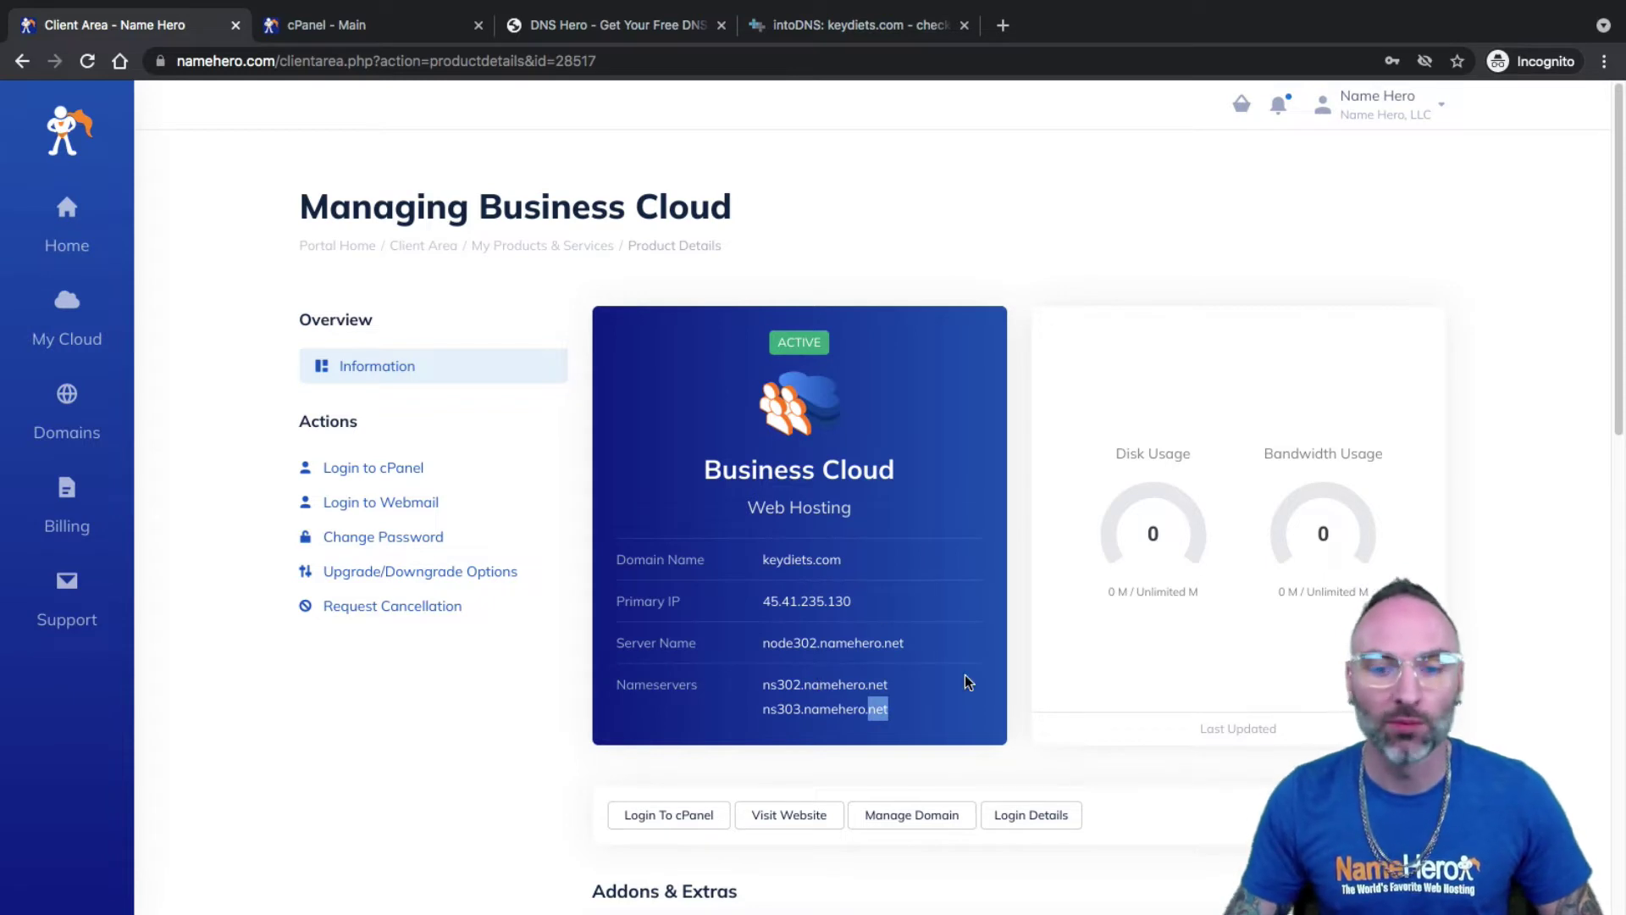
mouse_move(764, 686)
mouse_down()
mouse_move(858, 689)
mouse_move(900, 719)
mouse_move(762, 686)
mouse_up()
click(779, 460)
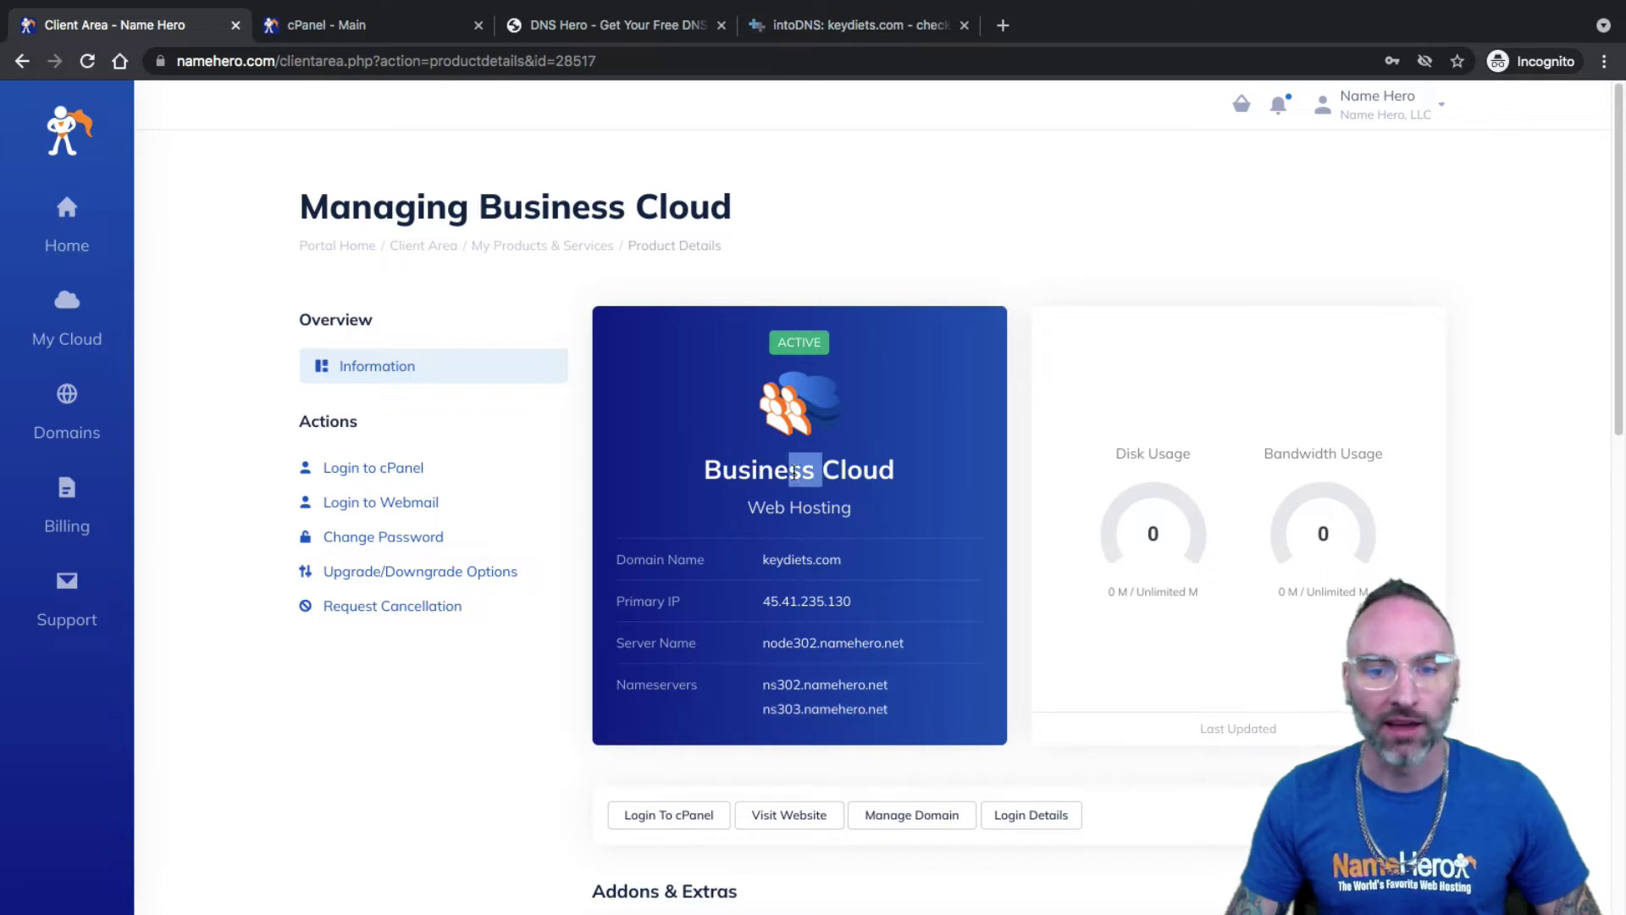
drag(762, 688, 820, 710)
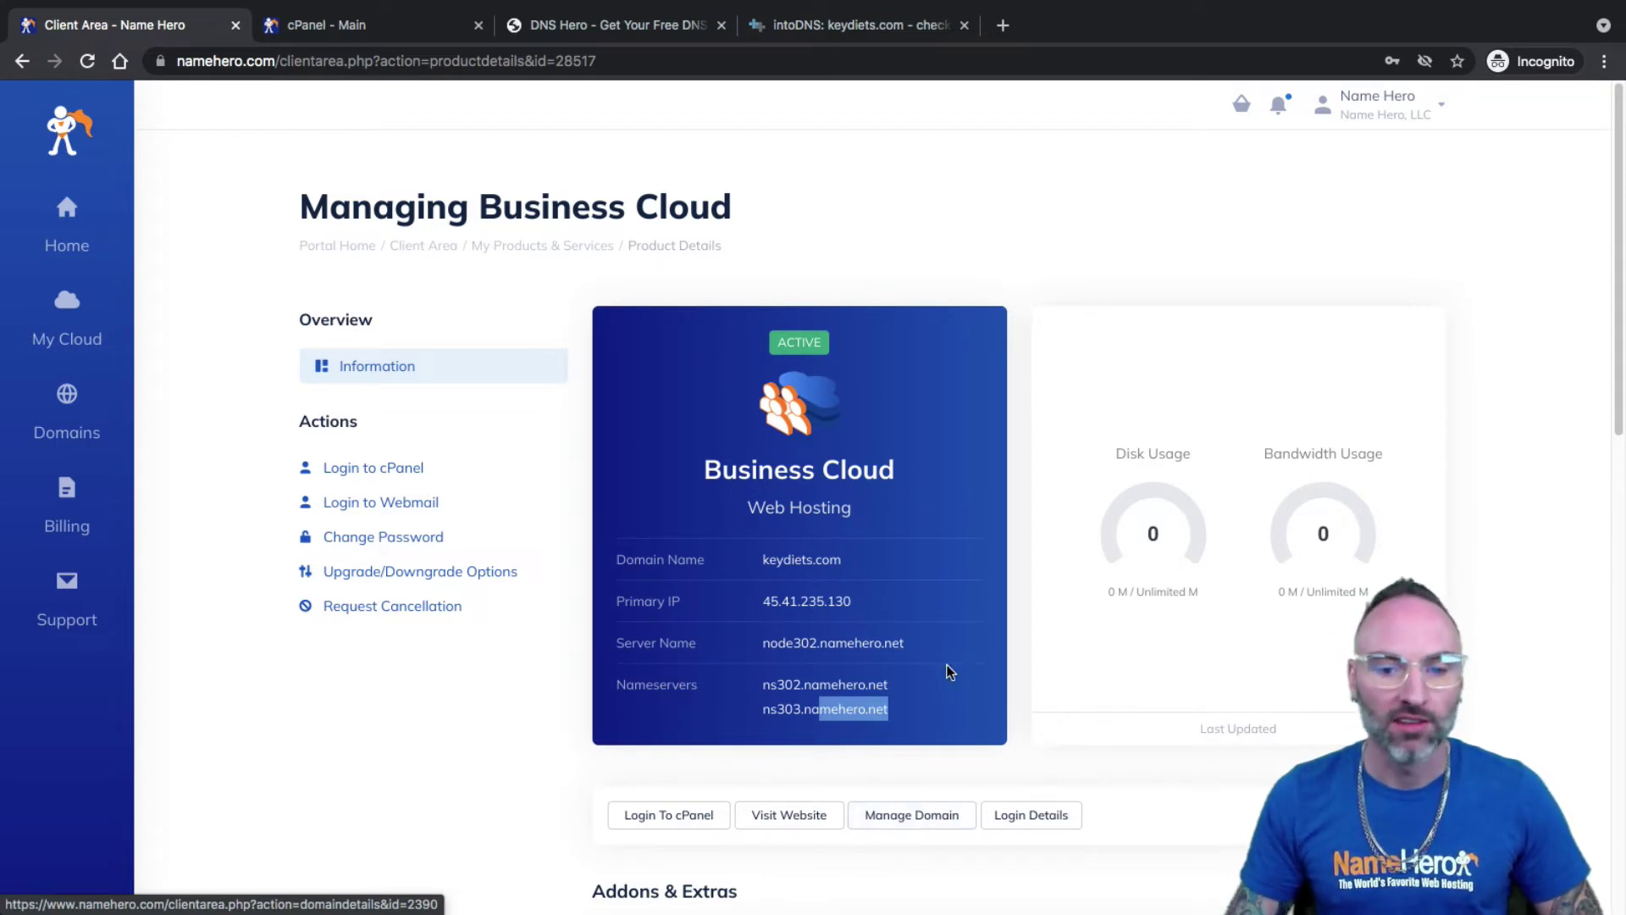
drag(820, 686, 811, 685)
- Open the keydiets.com domain management page and show its Nameservers settings
click(891, 816)
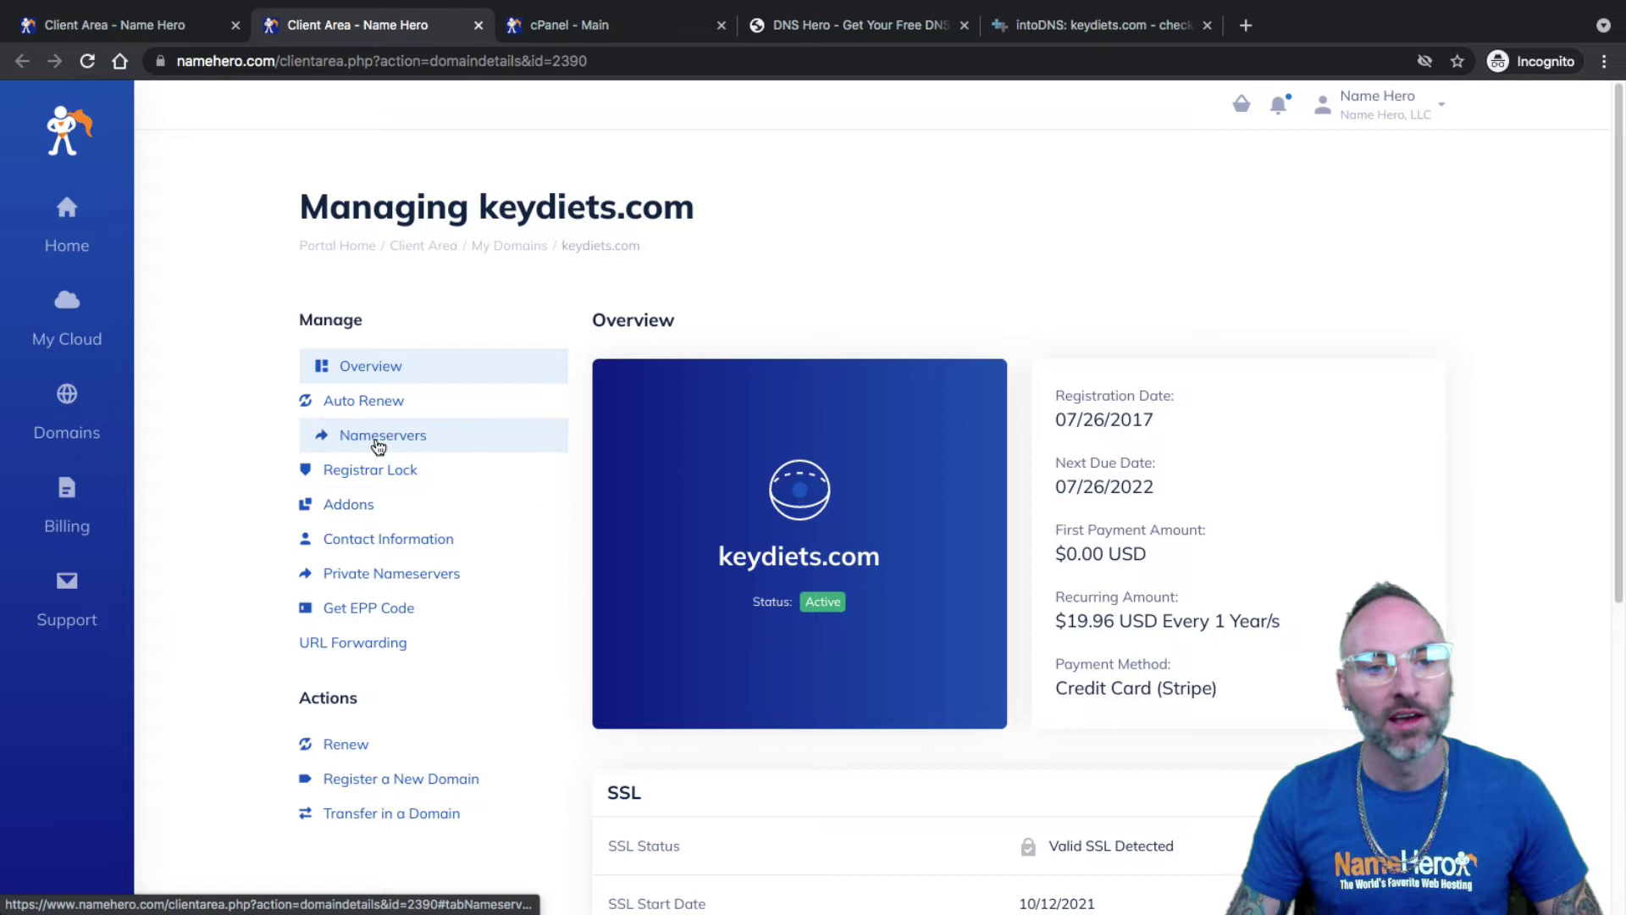
click(379, 446)
scroll(618, 497, down, 1)
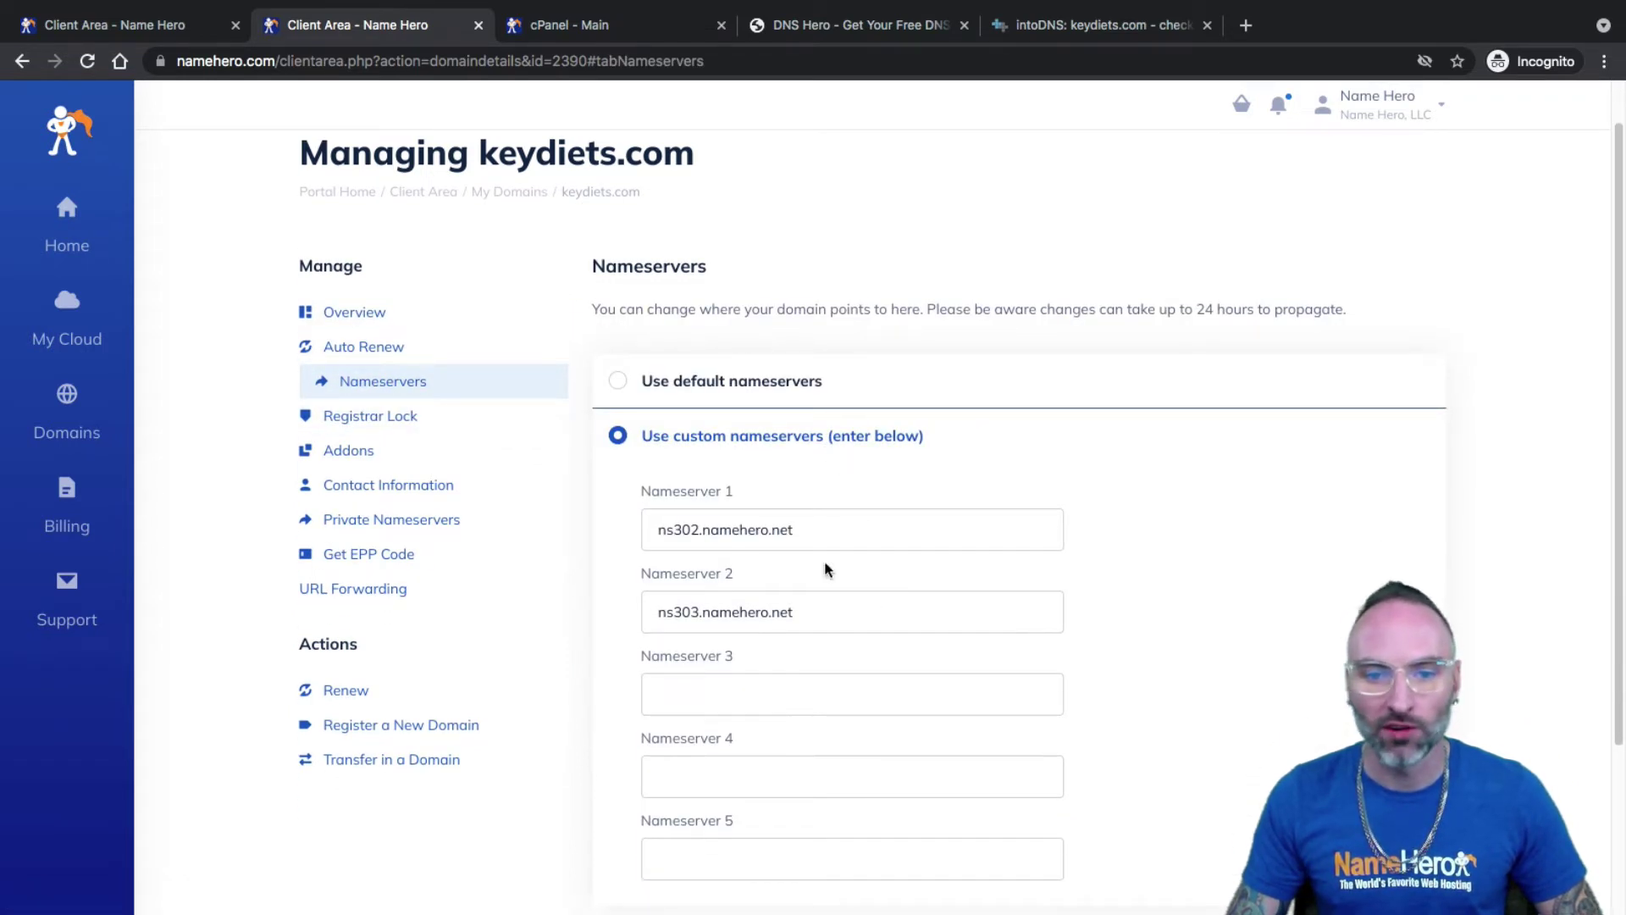
- Verify the custom nameserver entries ns302.namehero.net and ns303.namehero.net
click(767, 532)
triple_click(763, 533)
click(829, 622)
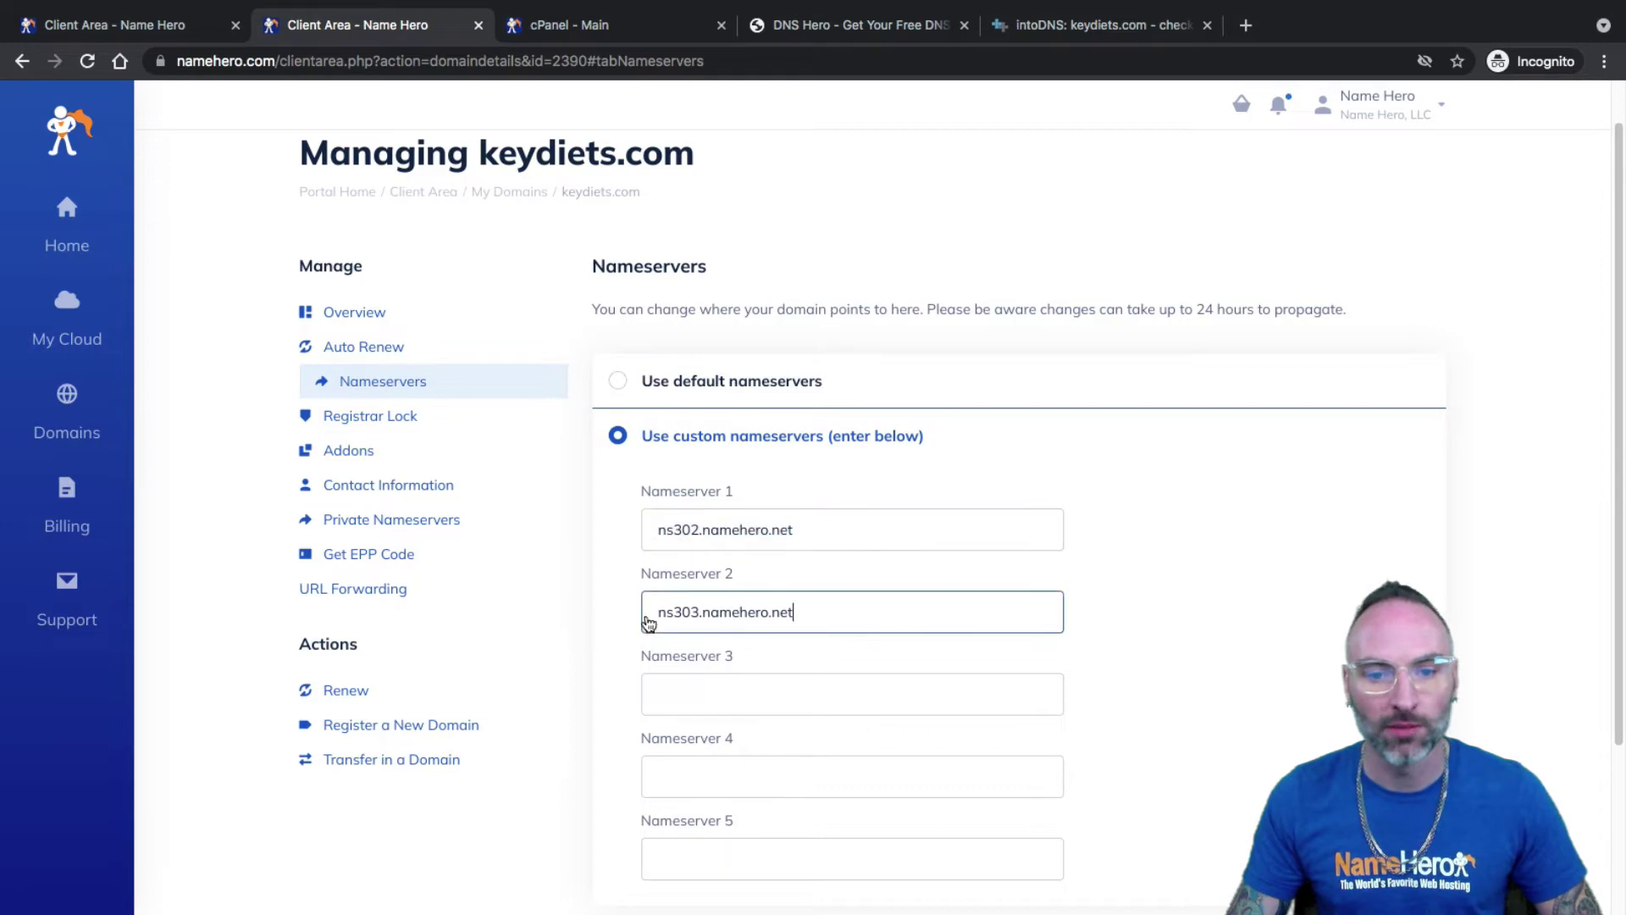
drag(813, 621, 580, 621)
drag(873, 542, 635, 537)
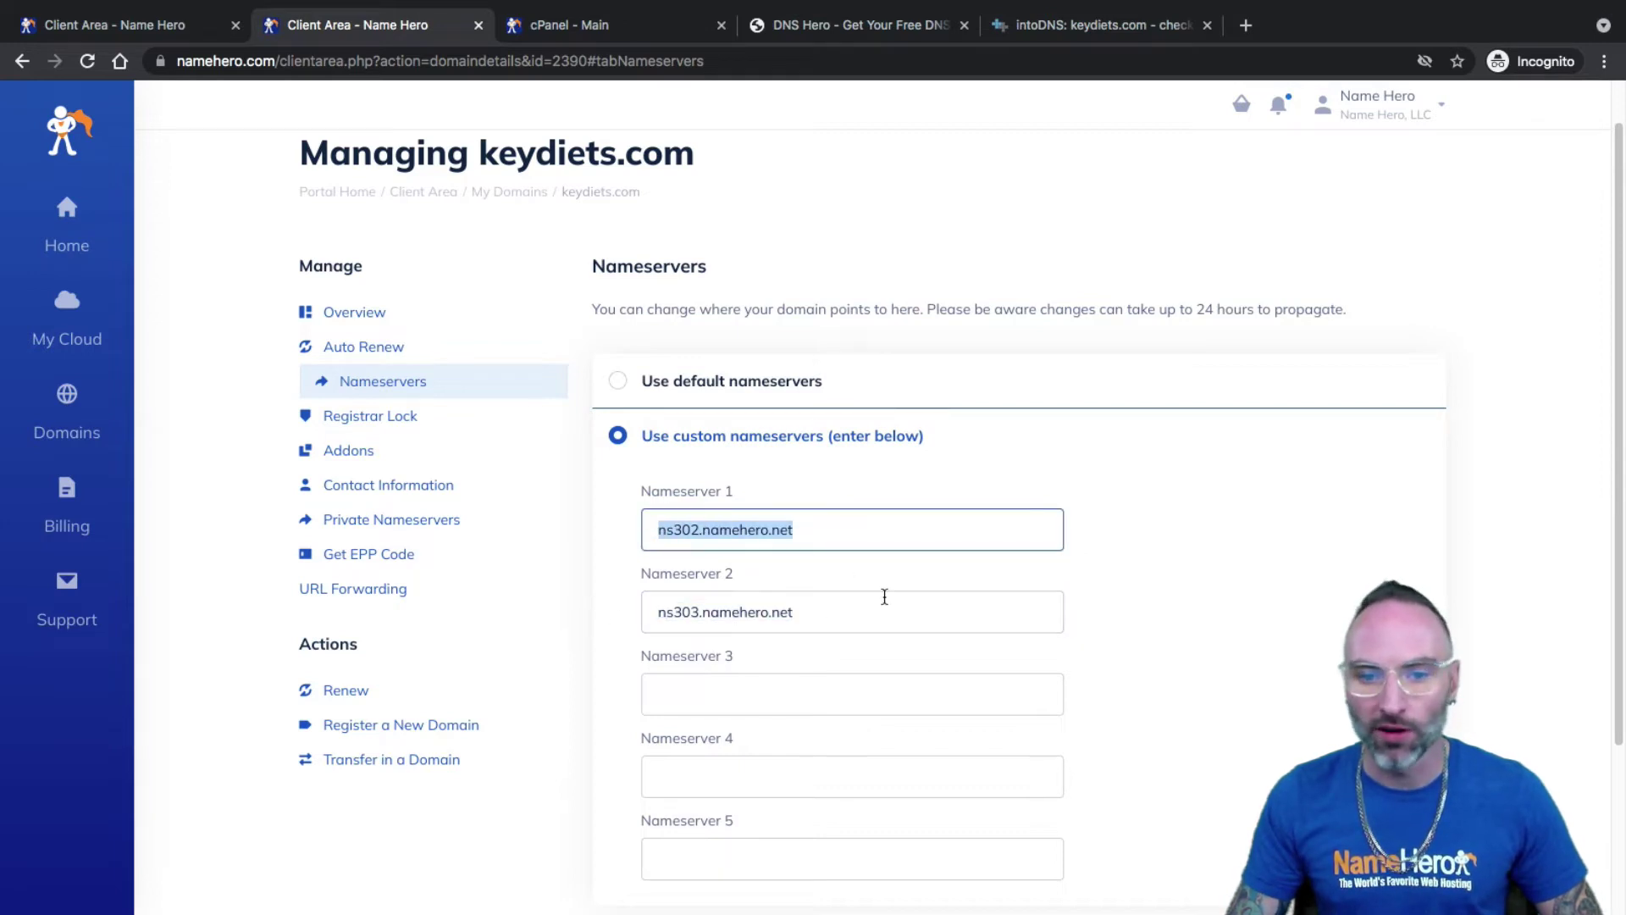
drag(654, 613, 779, 612)
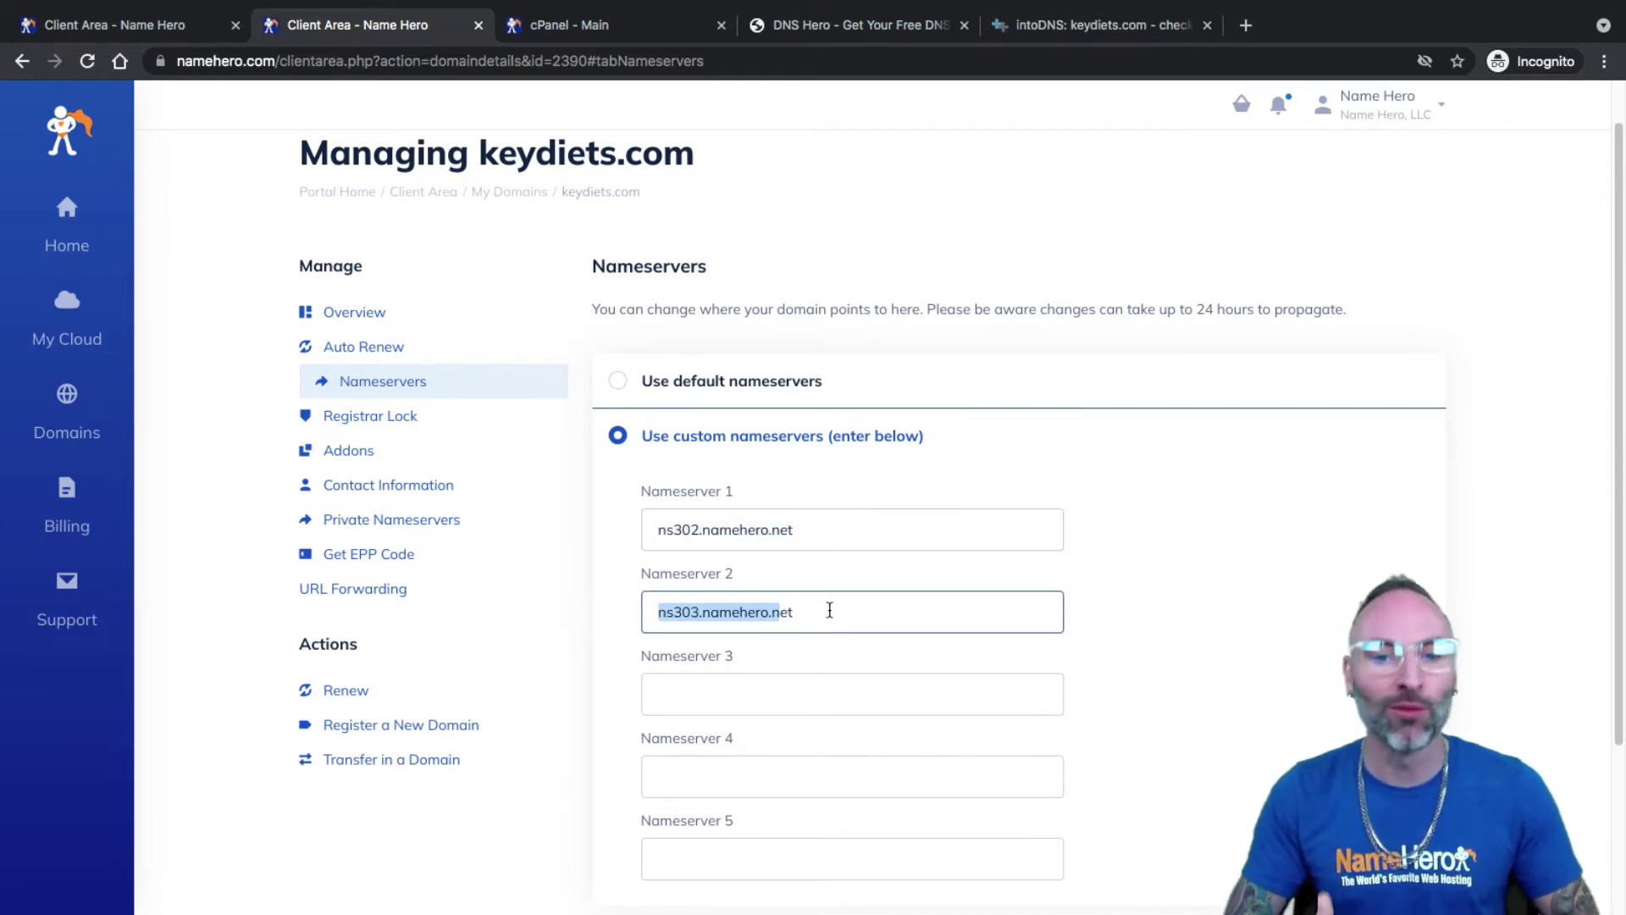
click(798, 611)
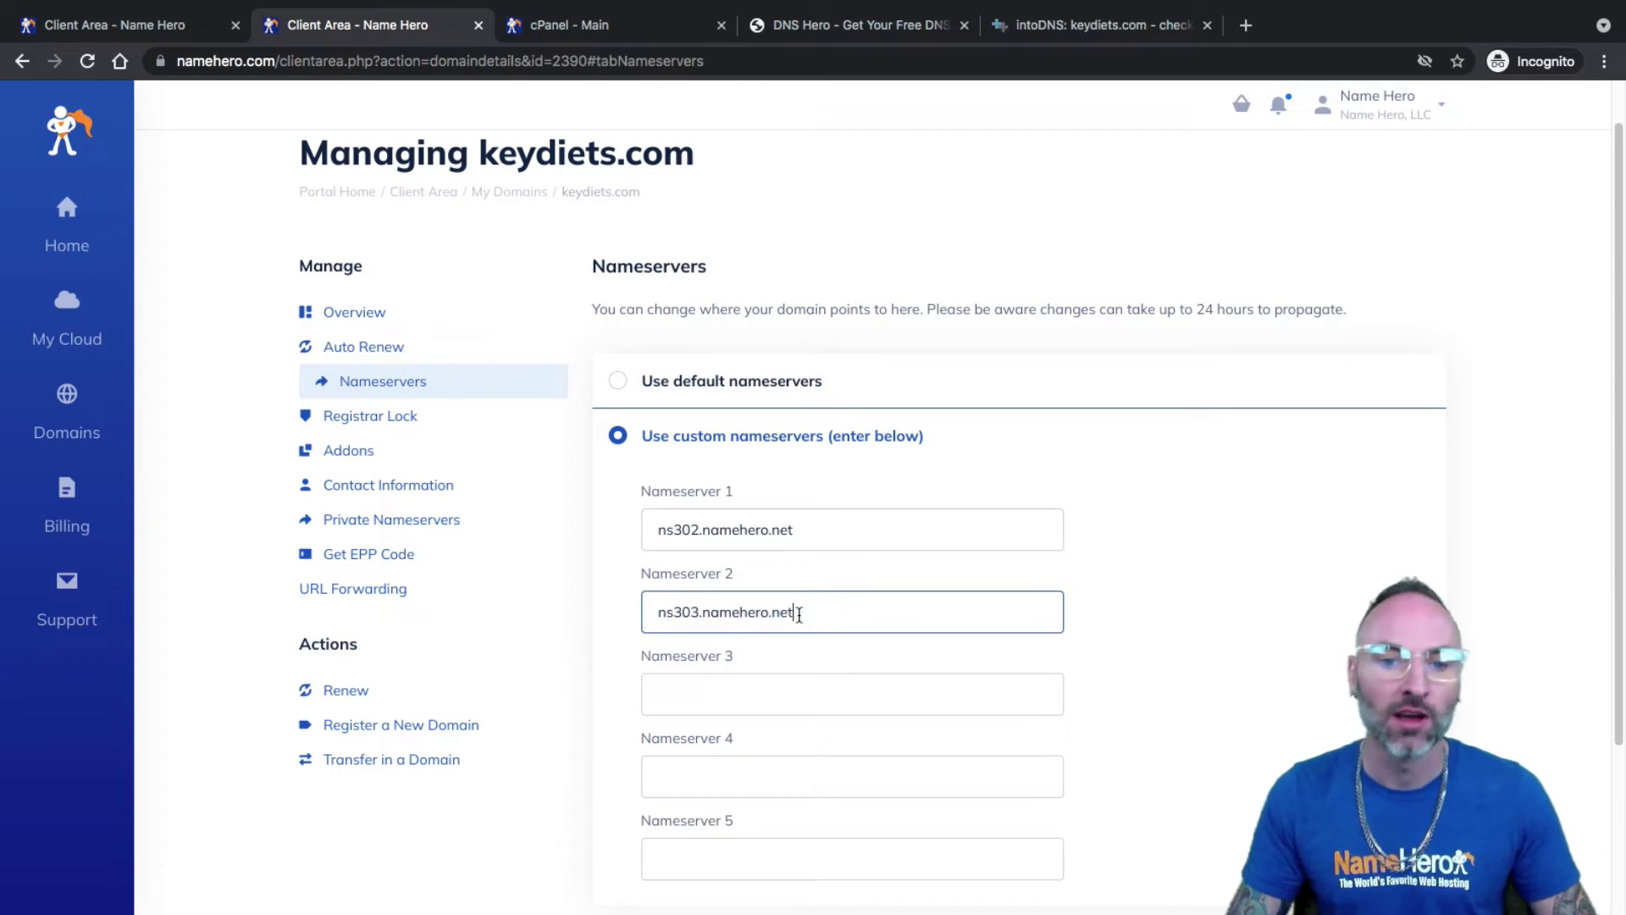
drag(798, 612, 662, 600)
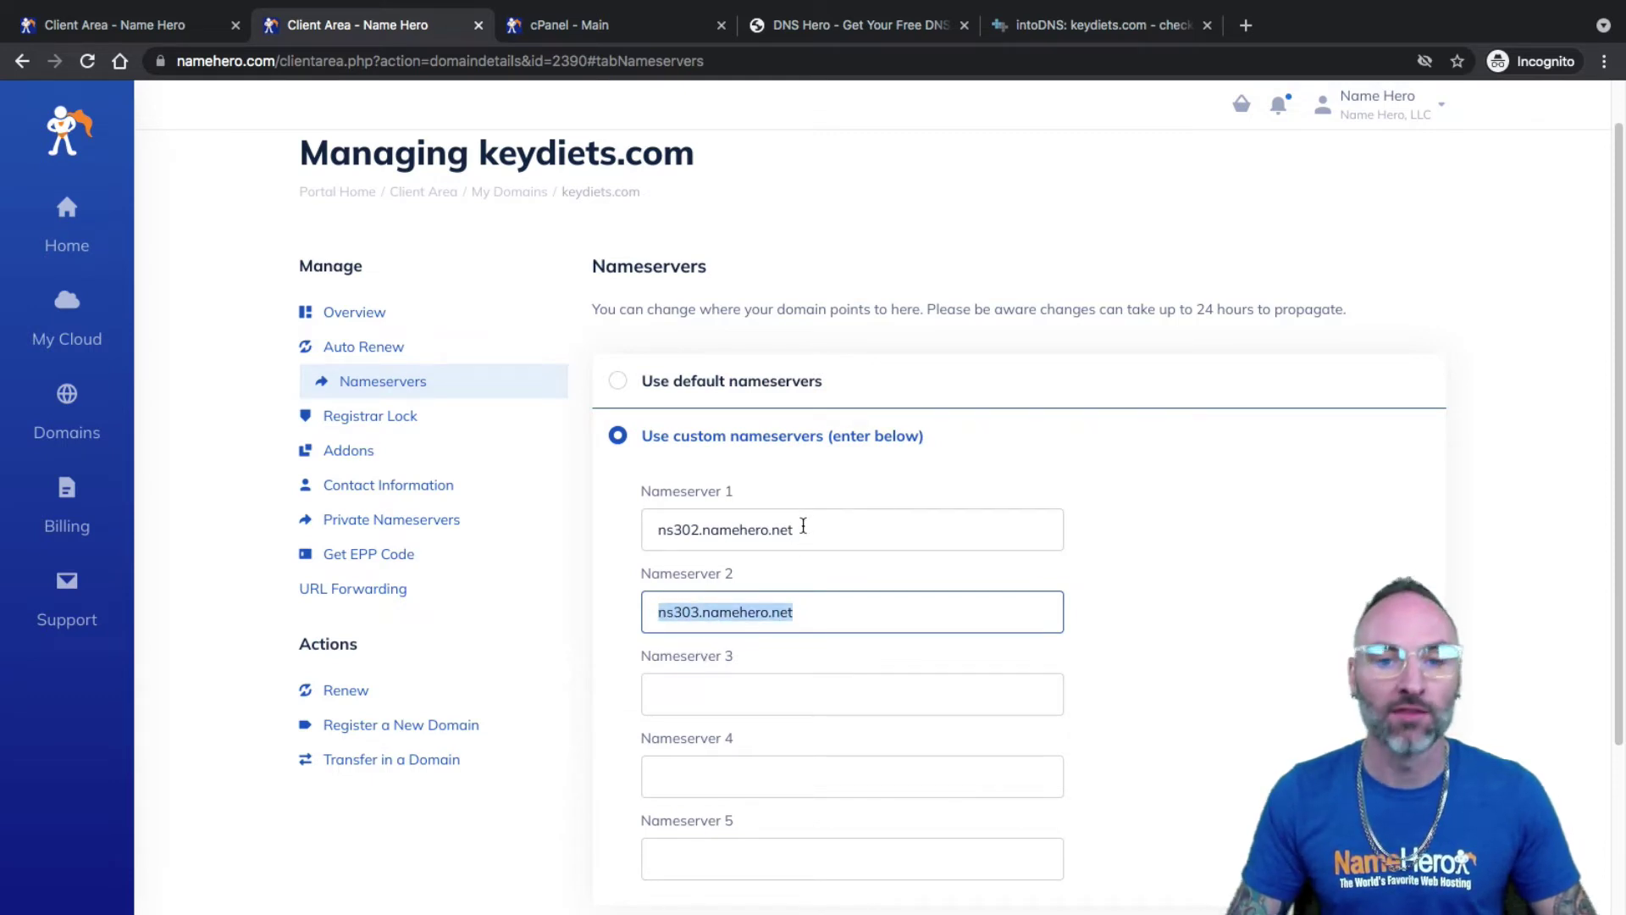
drag(803, 525, 654, 527)
click(784, 612)
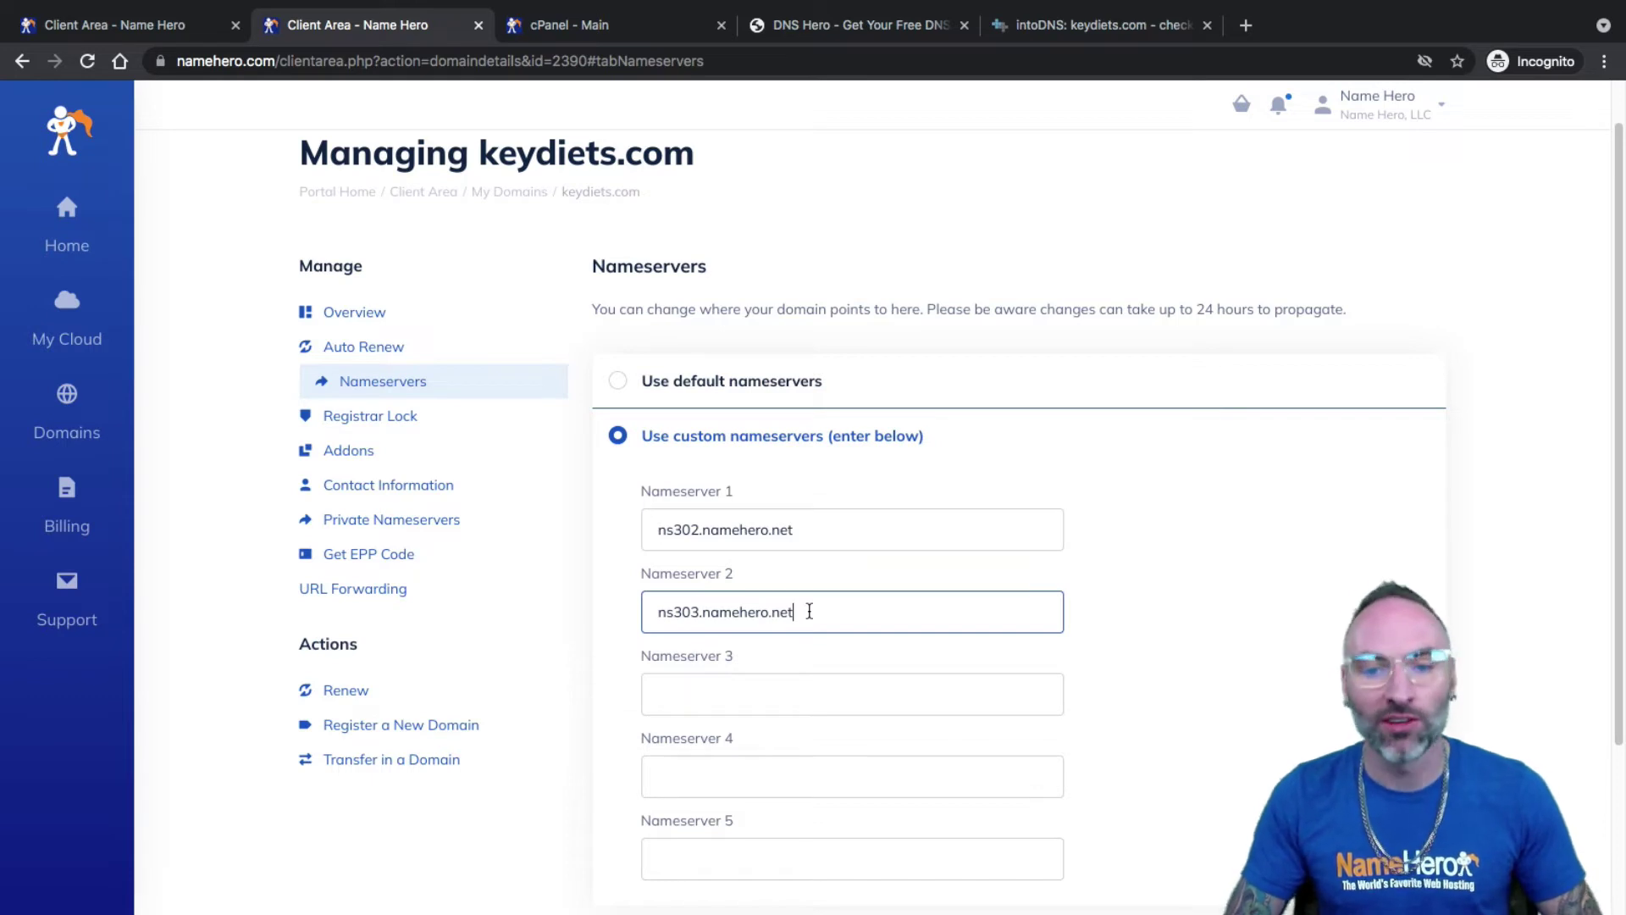
click(826, 534)
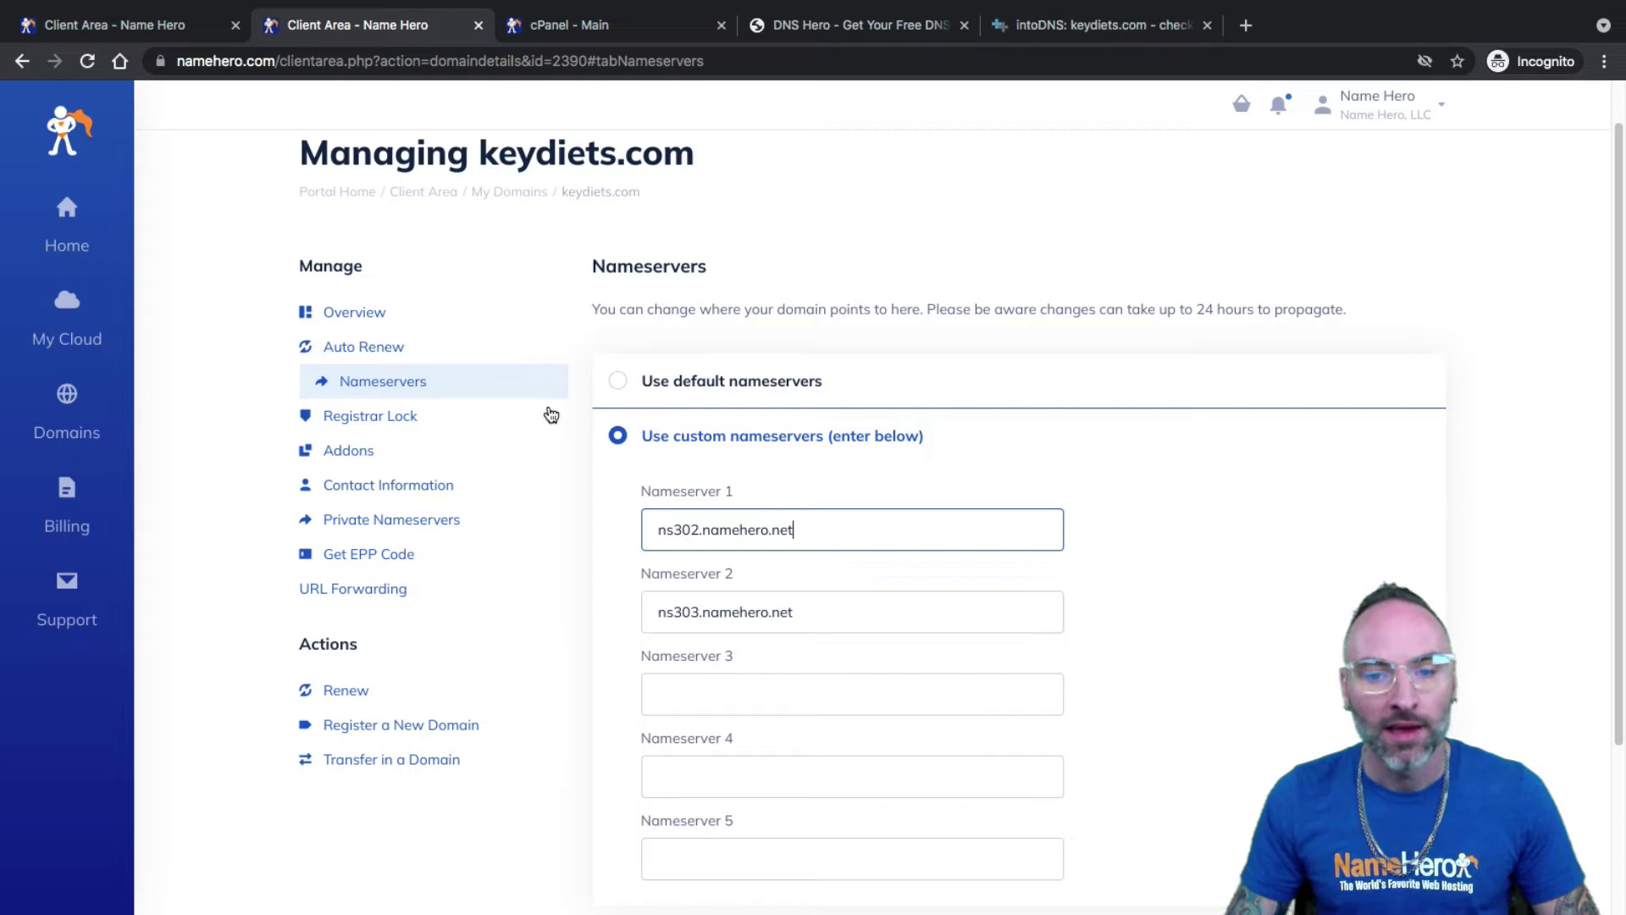
- Run a DNSHero report for keydiets.com
click(840, 30)
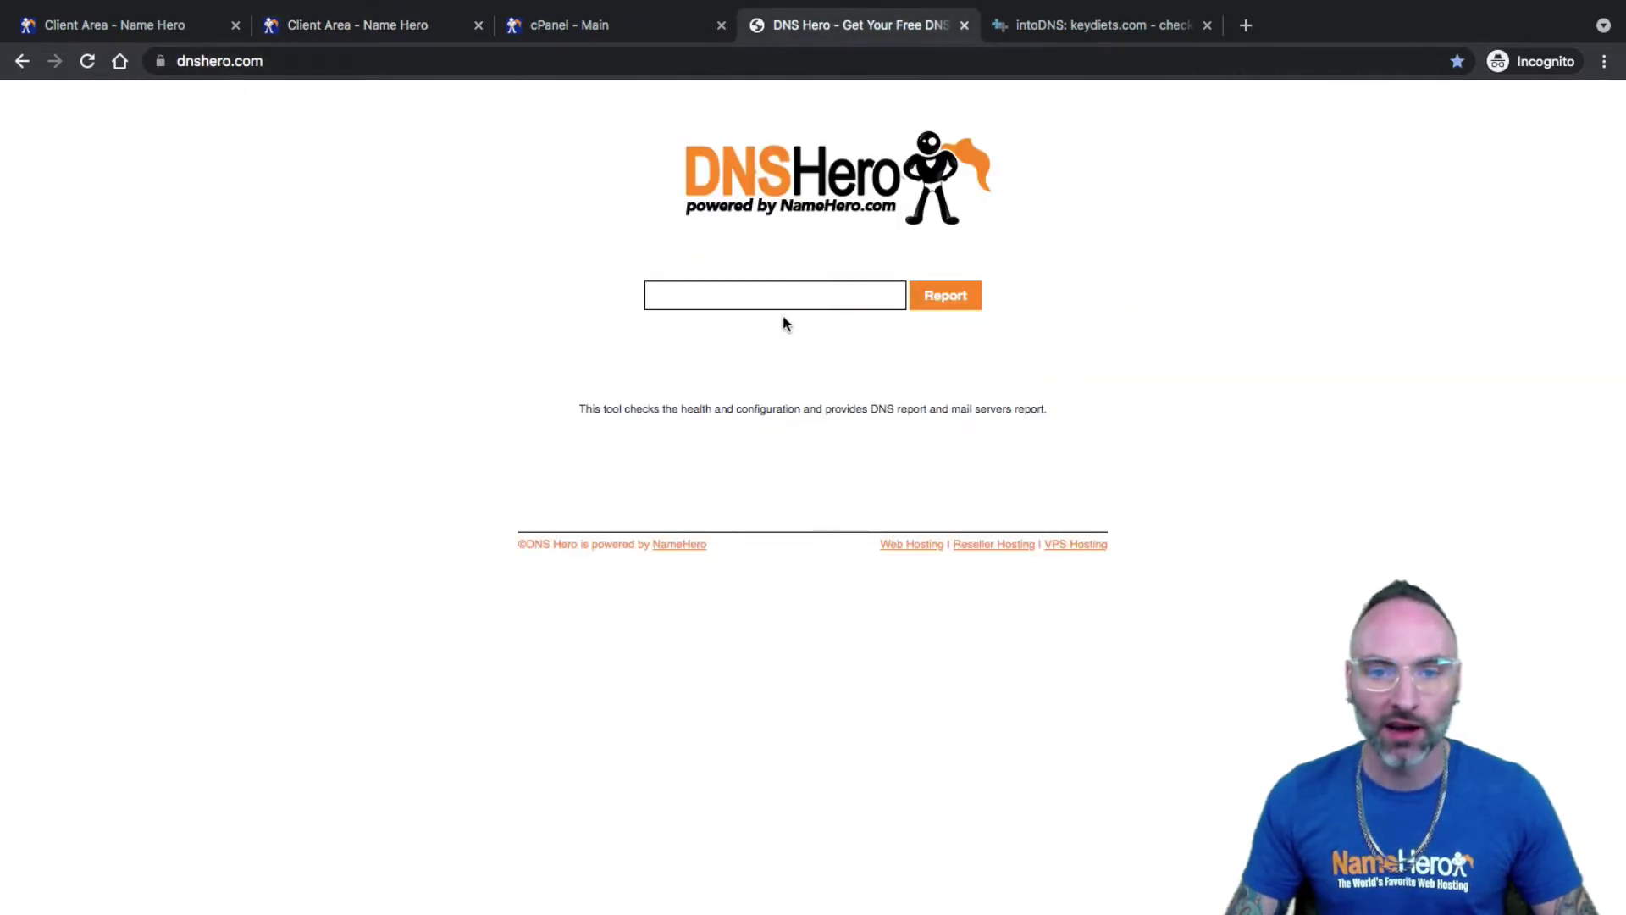
click(716, 288)
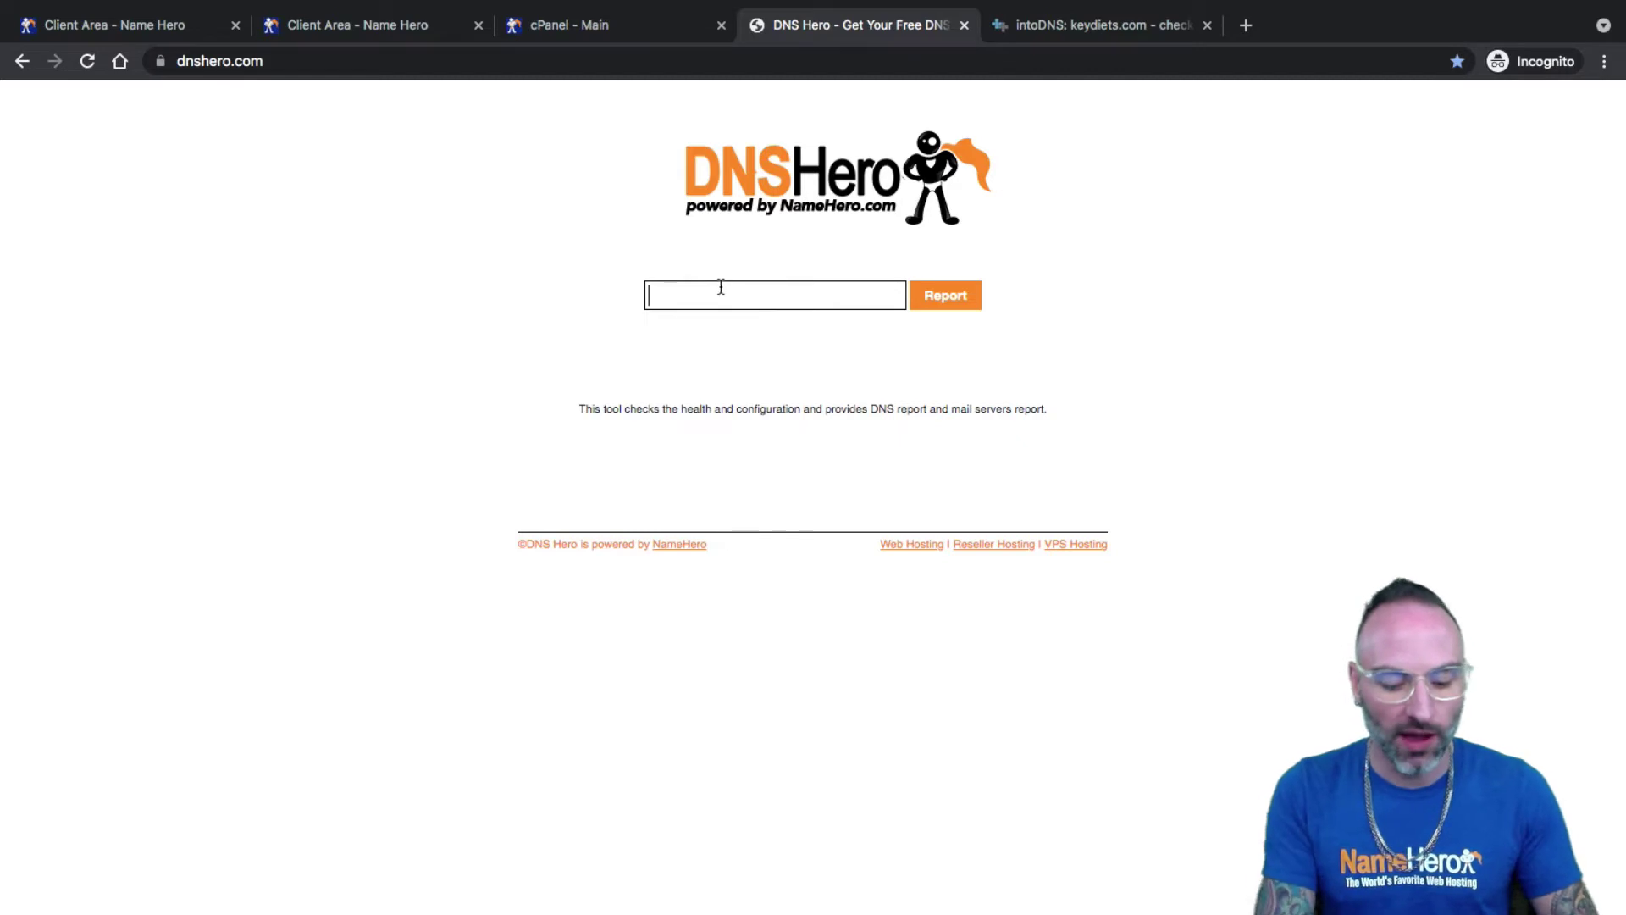
text(keydietsc)
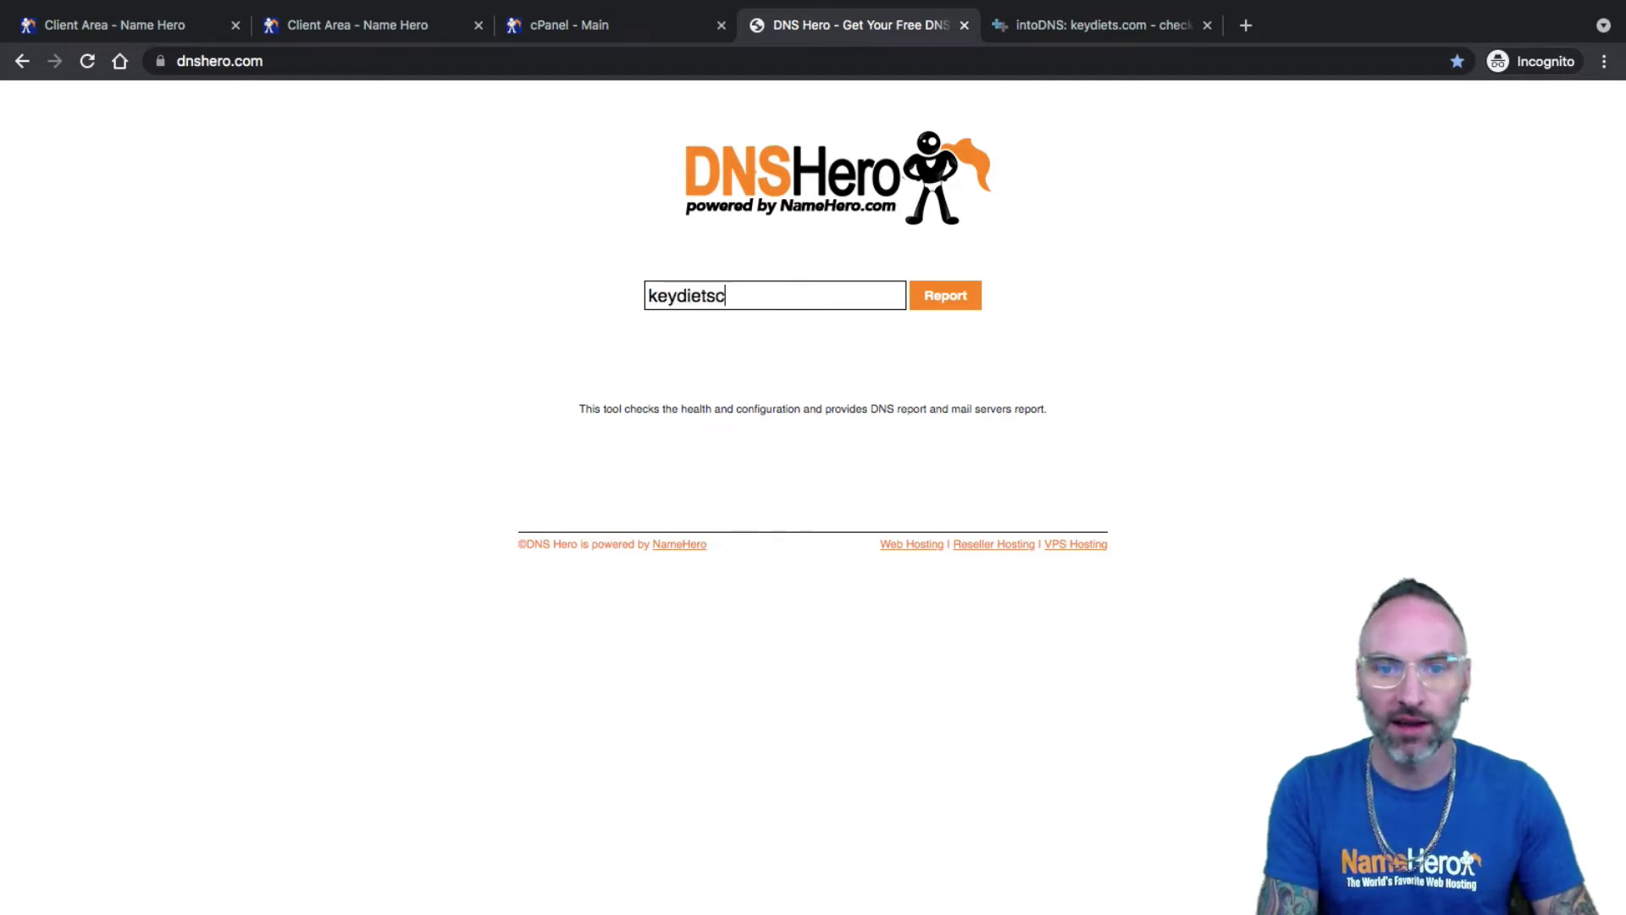
key(BackSpace)
text(.com)
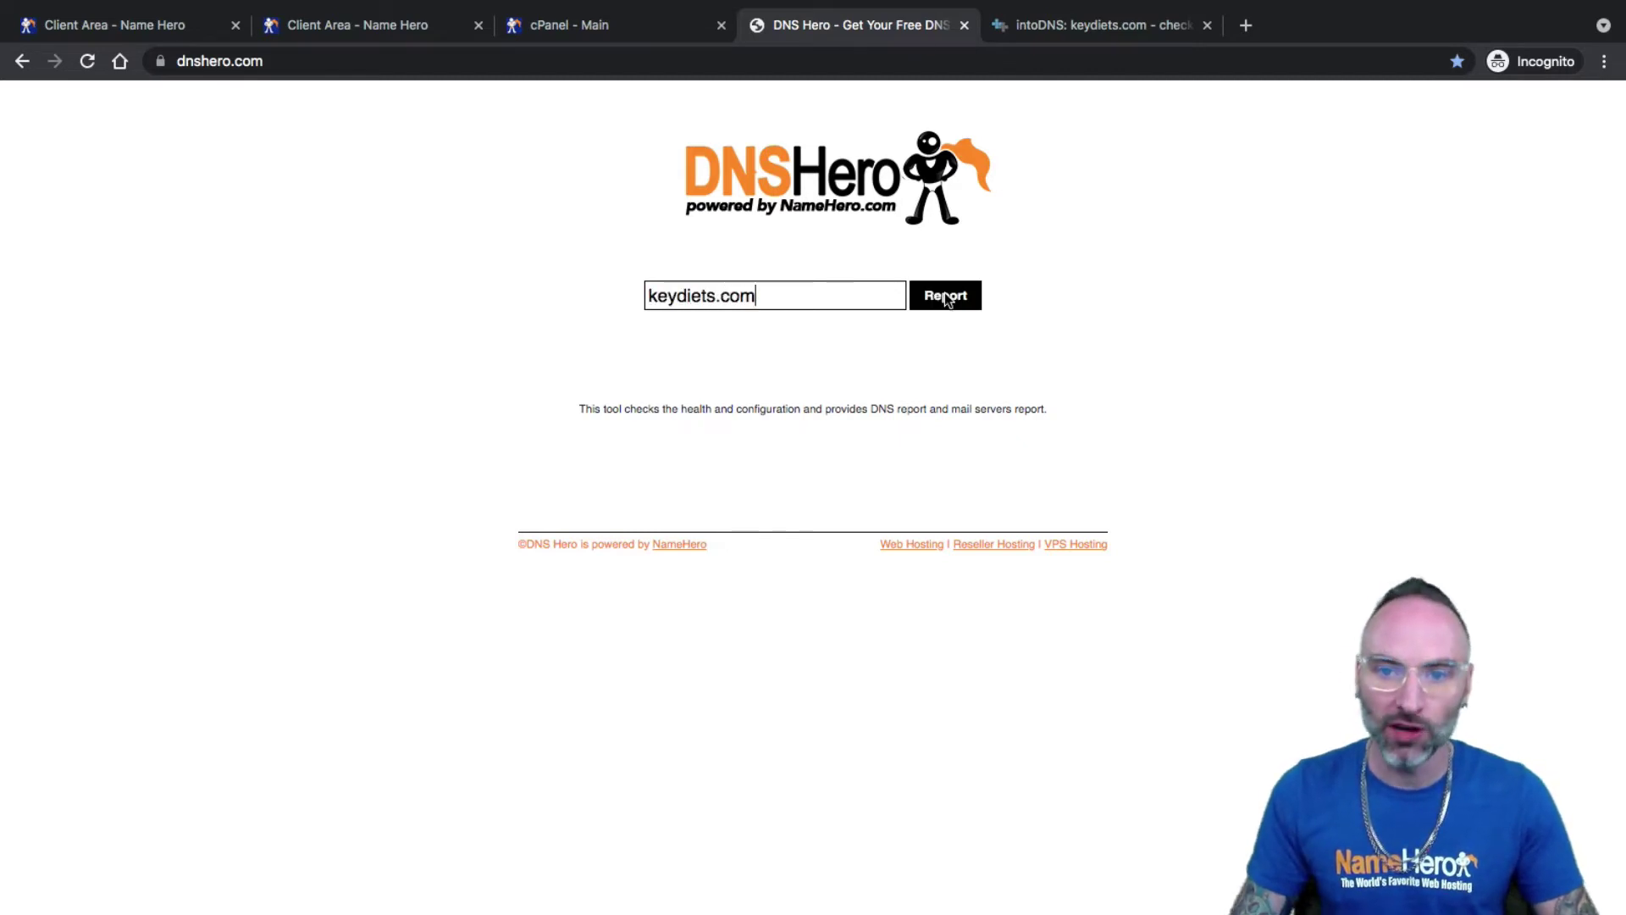
click(947, 297)
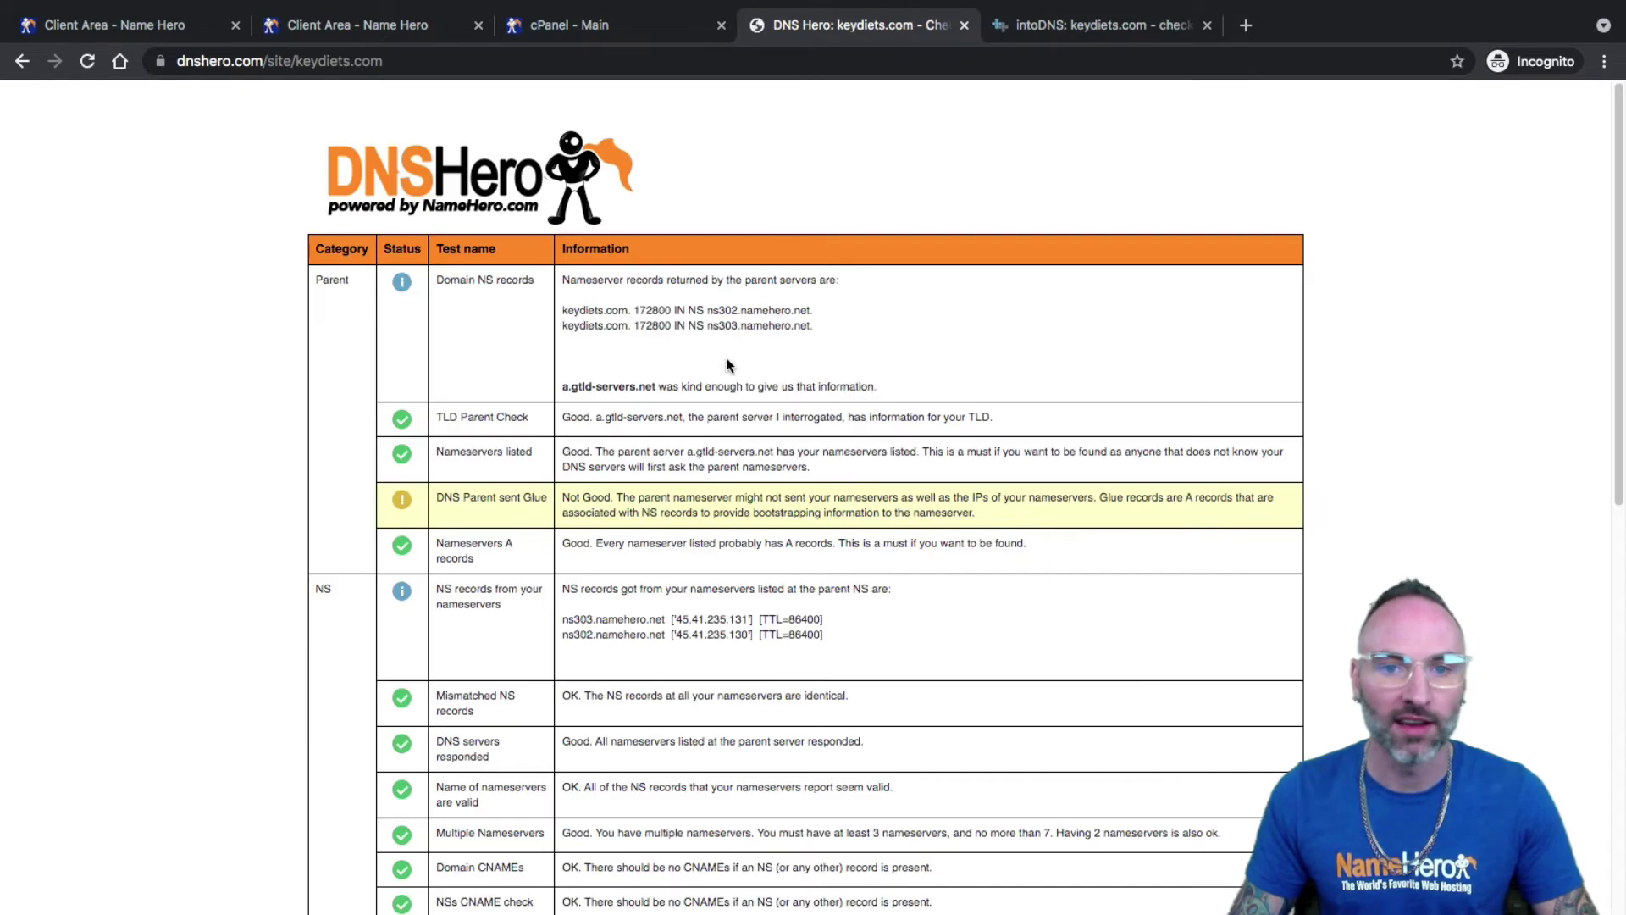
- Review the report's ns302/ns303 NS records, the parent glue warning and nameserver explanations
drag(819, 332, 563, 310)
drag(714, 310, 842, 320)
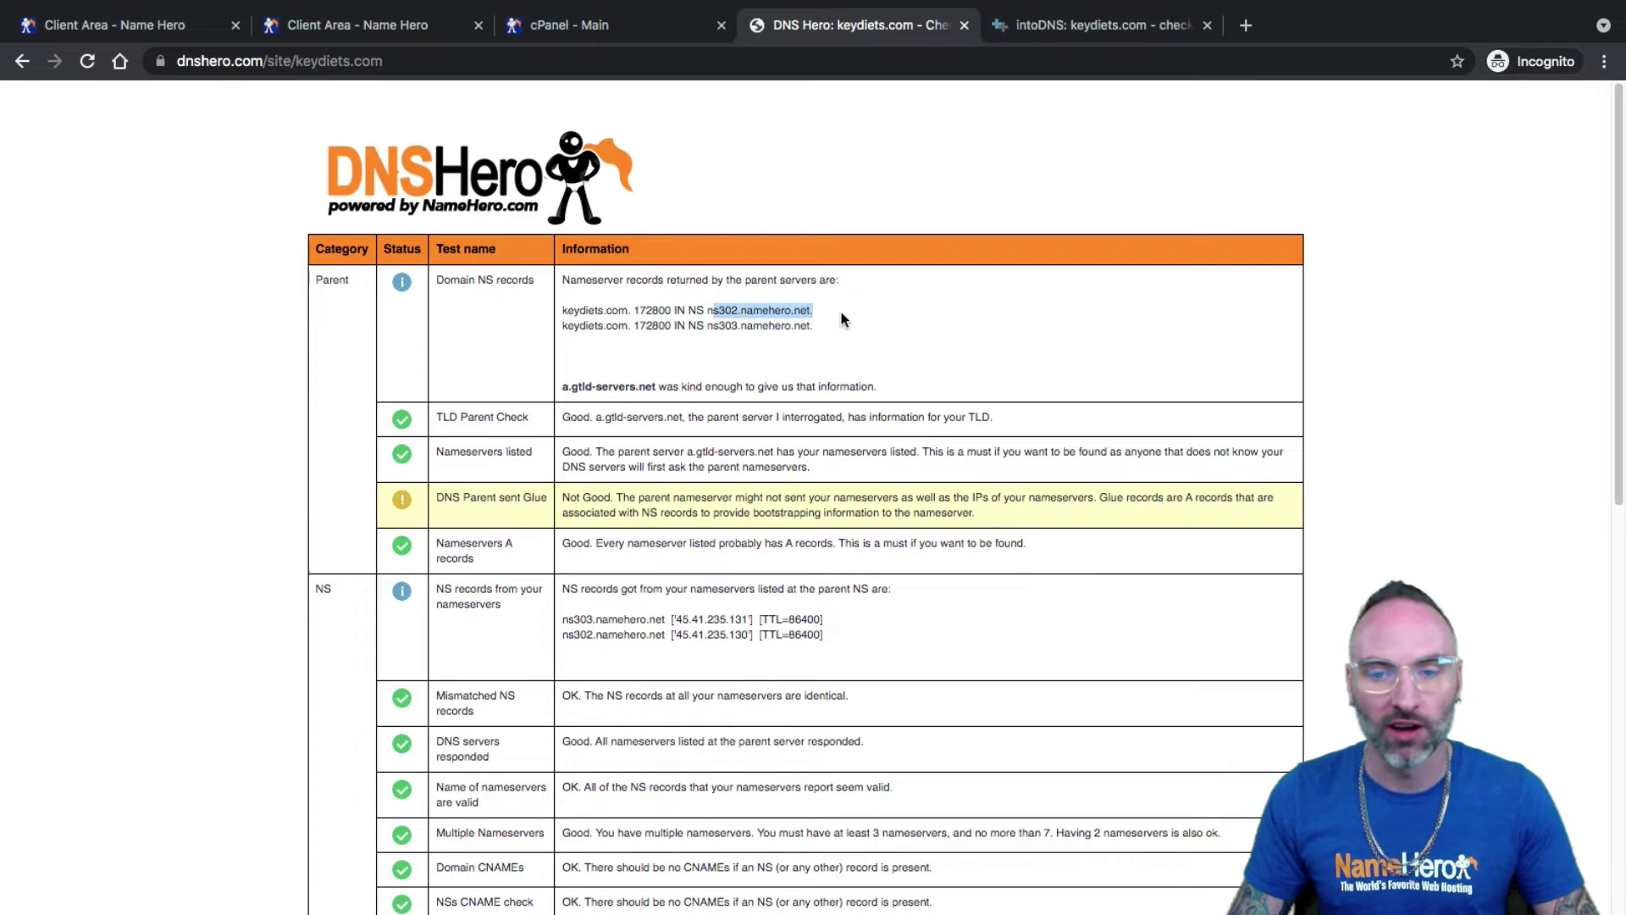
click(736, 383)
drag(435, 498, 550, 506)
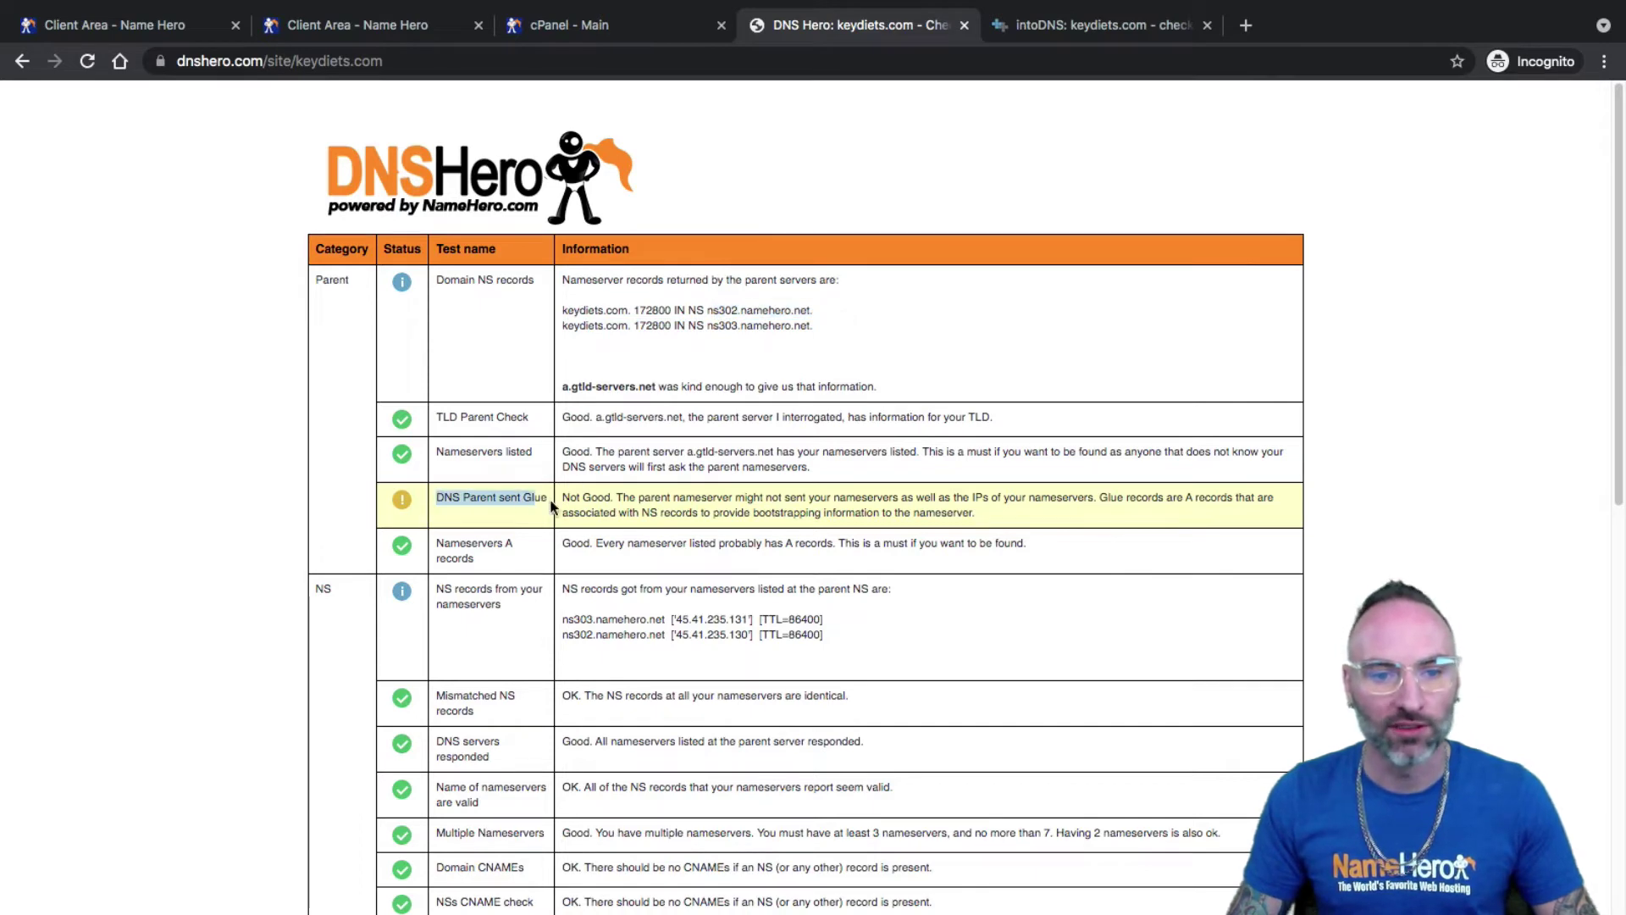
drag(735, 513, 916, 525)
click(917, 526)
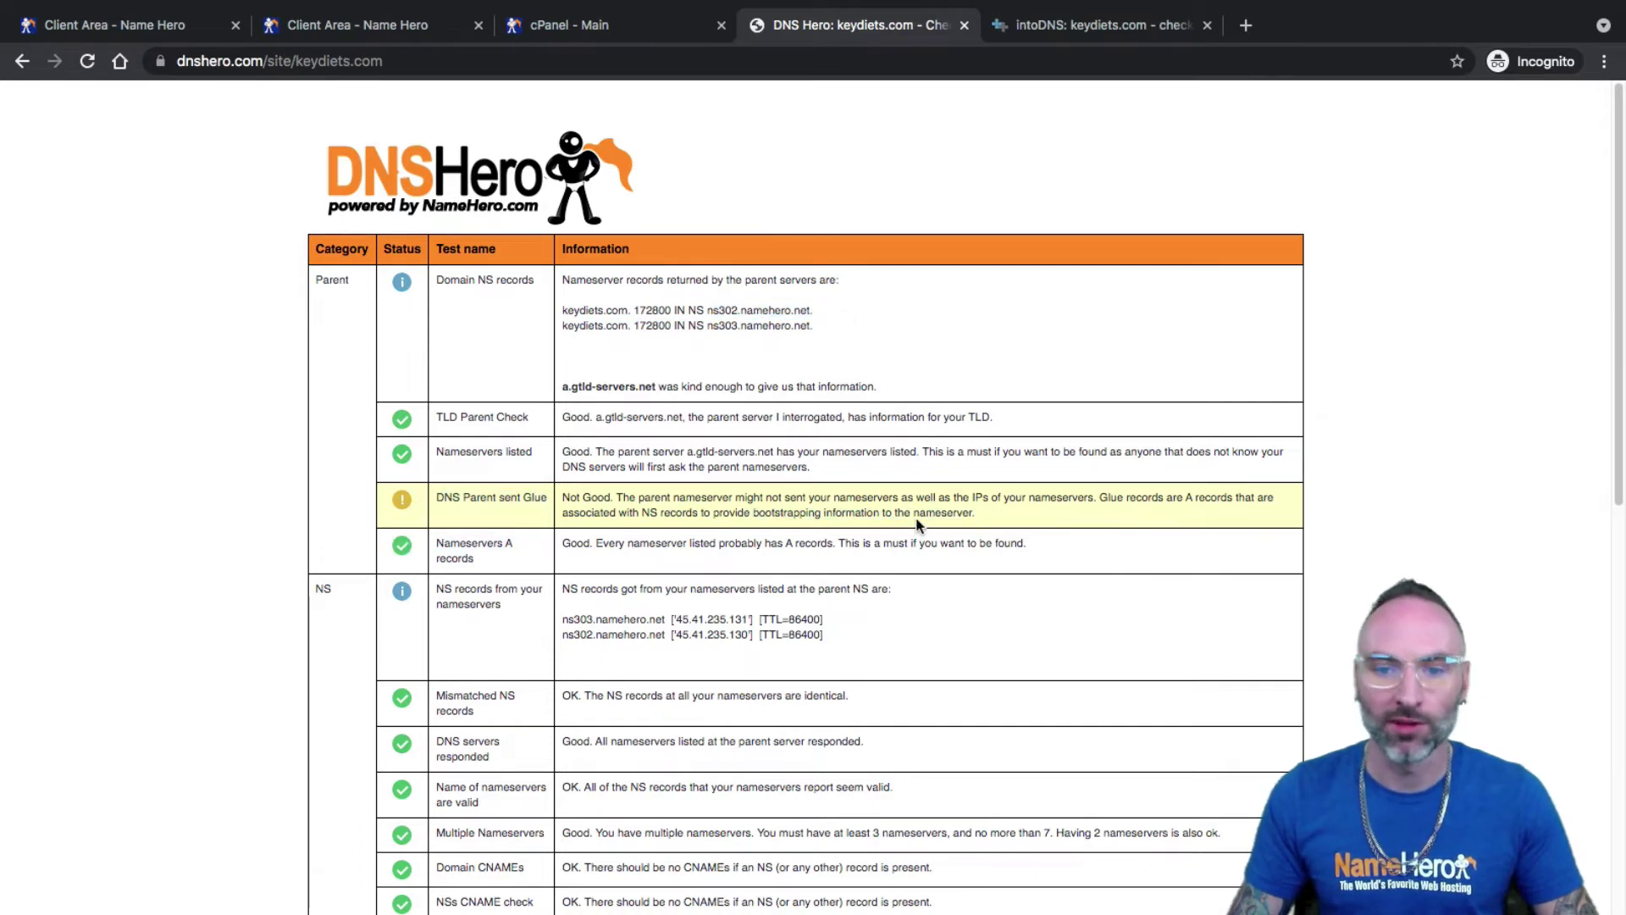
scroll(916, 525, down, 10)
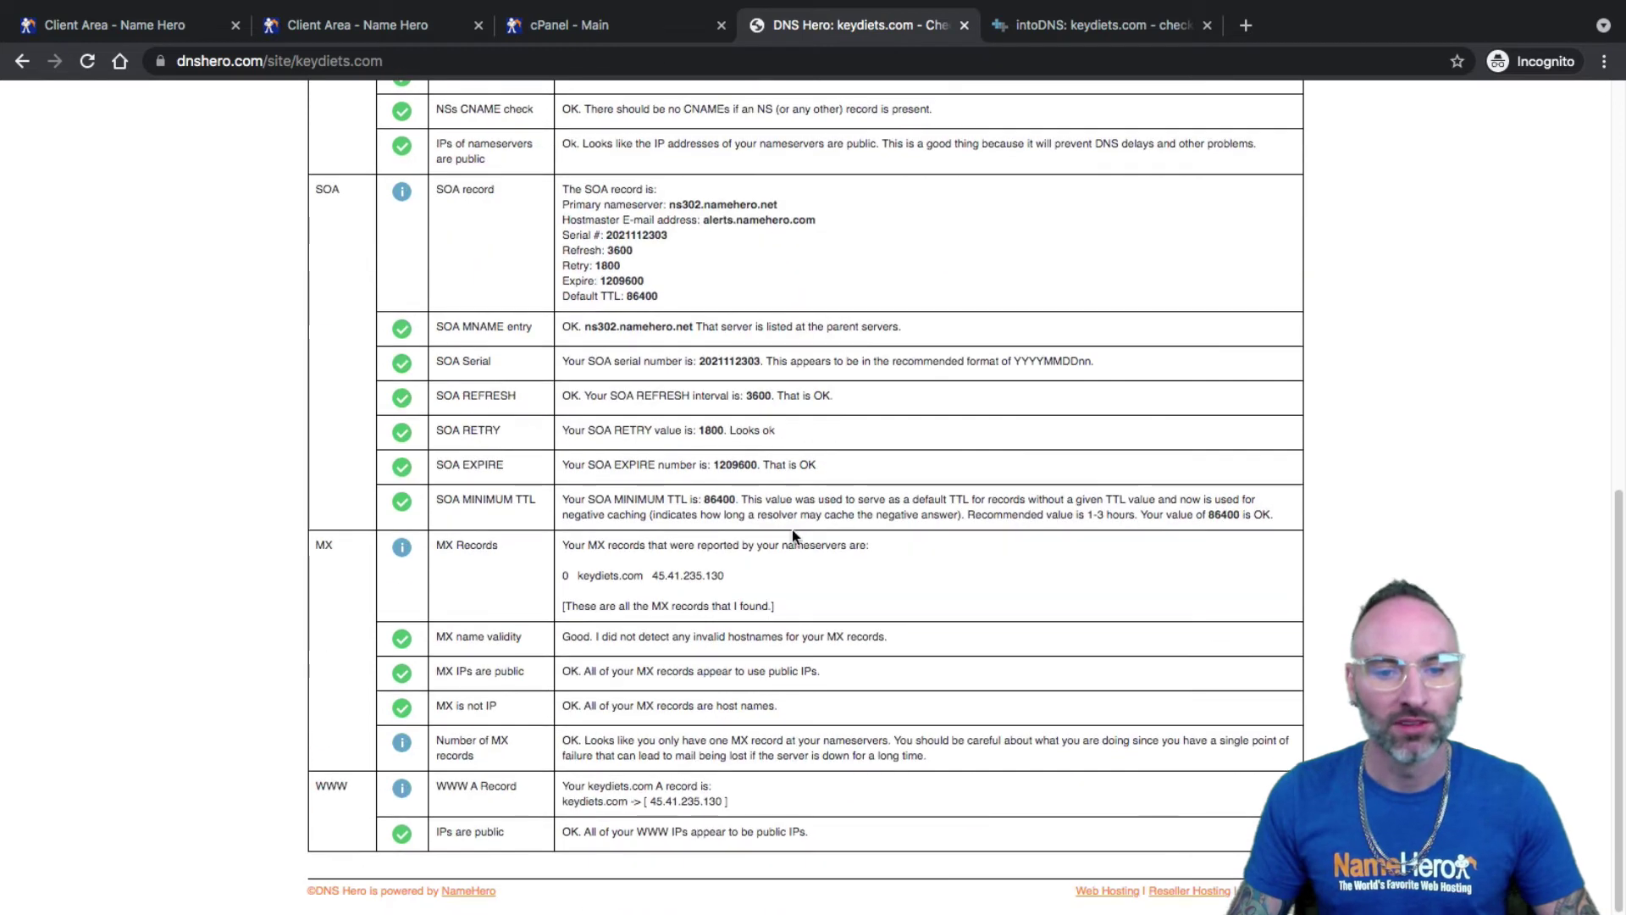
key(Home)
key(End)
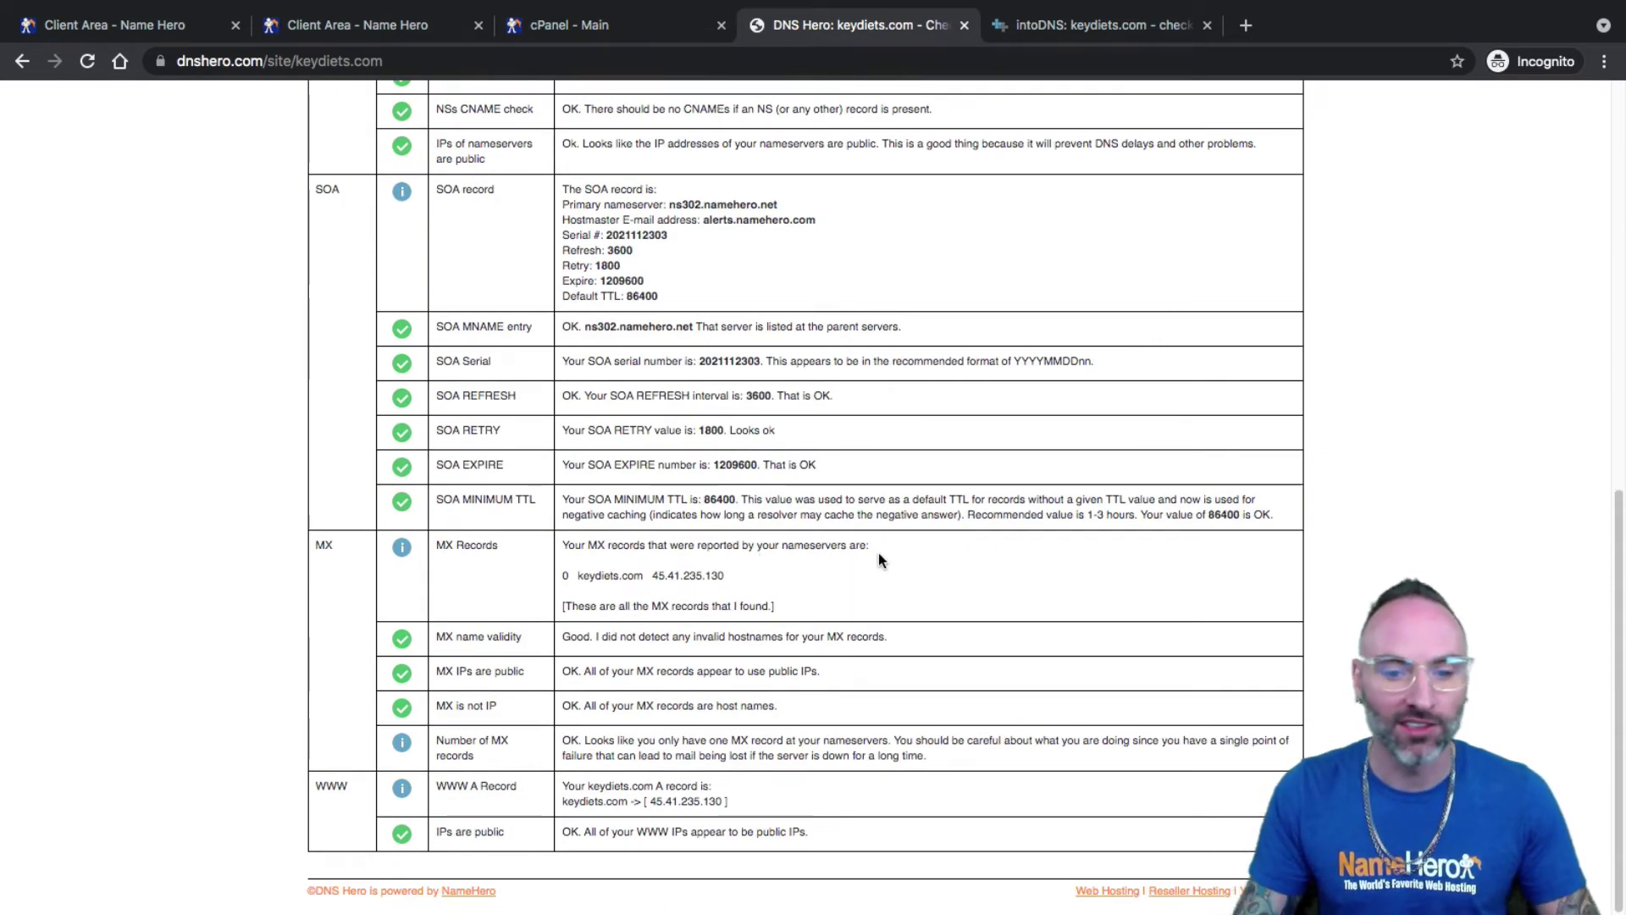
scroll(791, 690, up, 10)
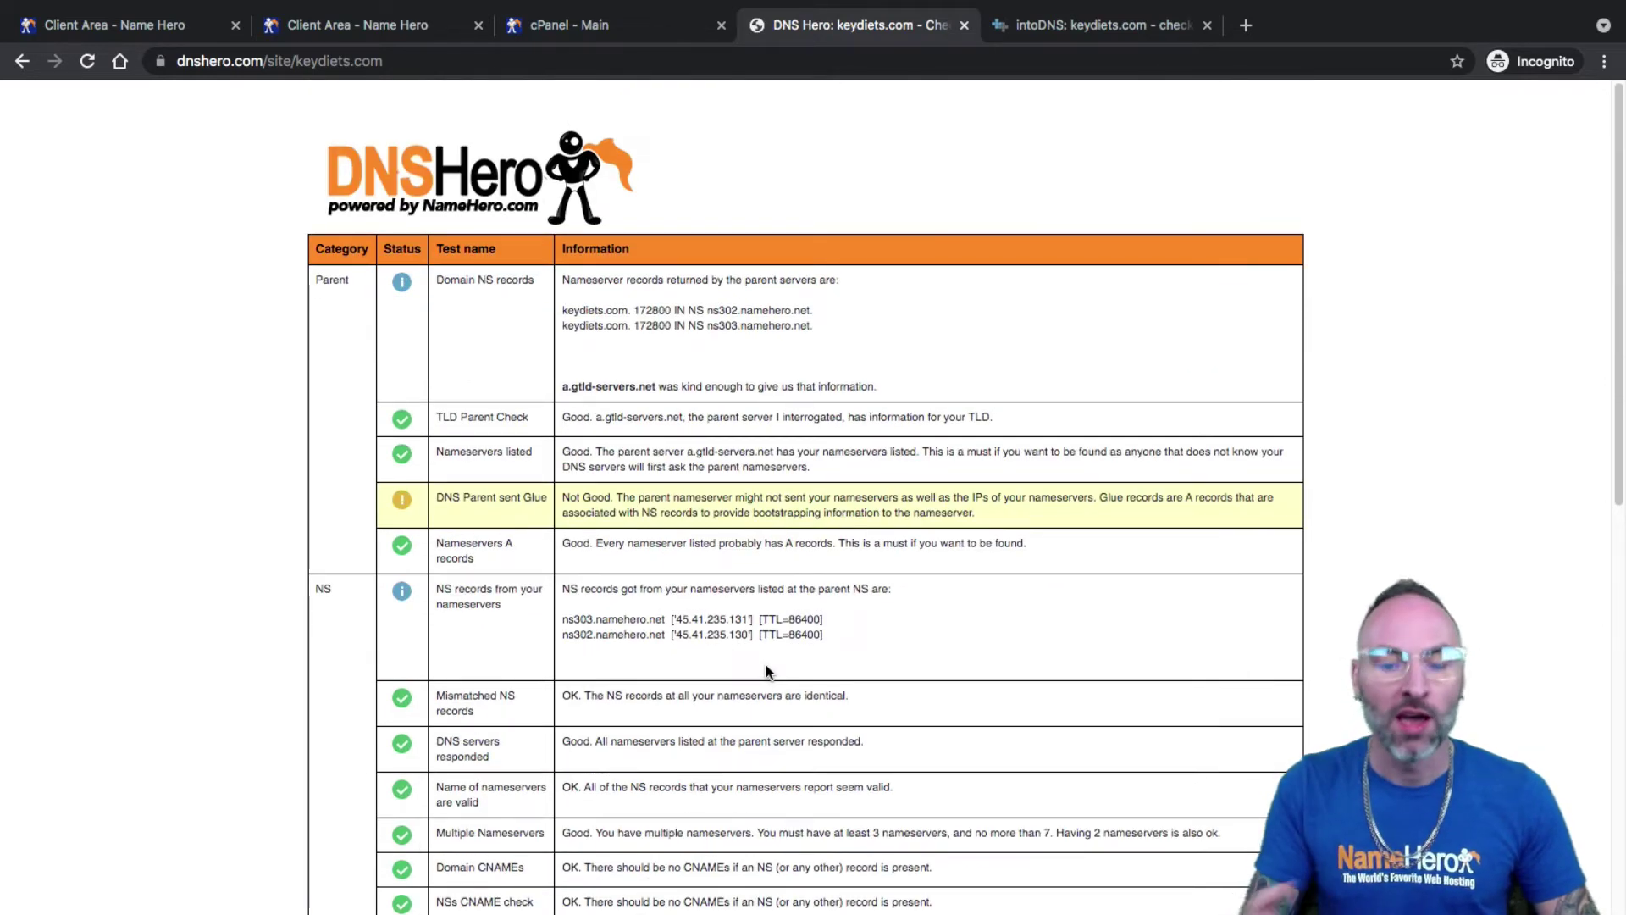
drag(754, 467, 688, 451)
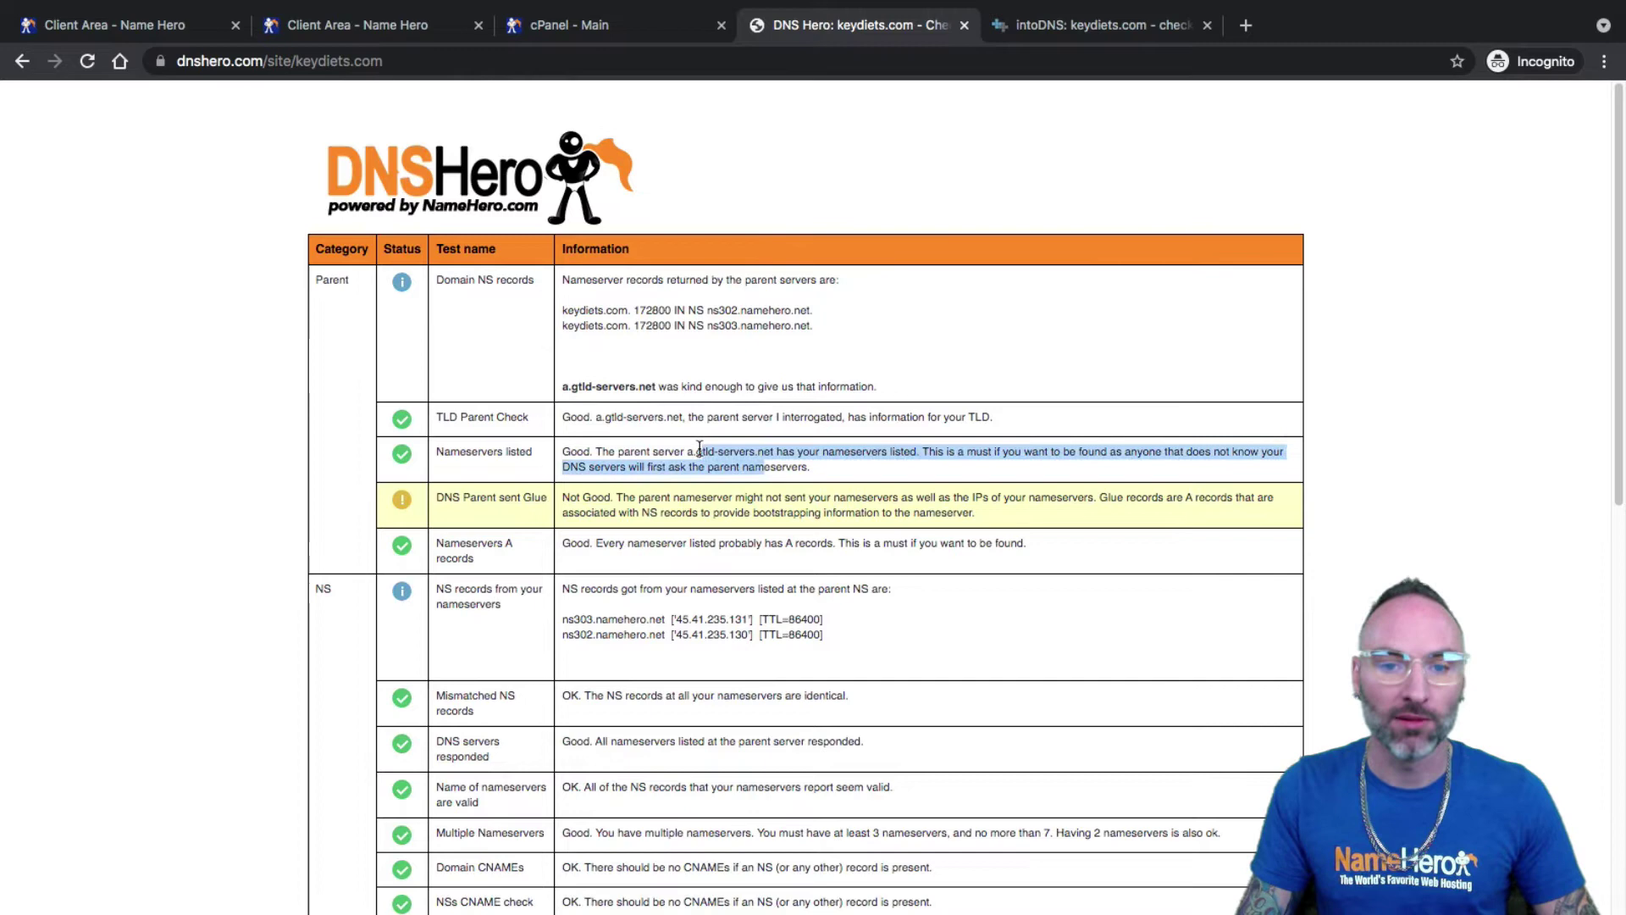
click(691, 439)
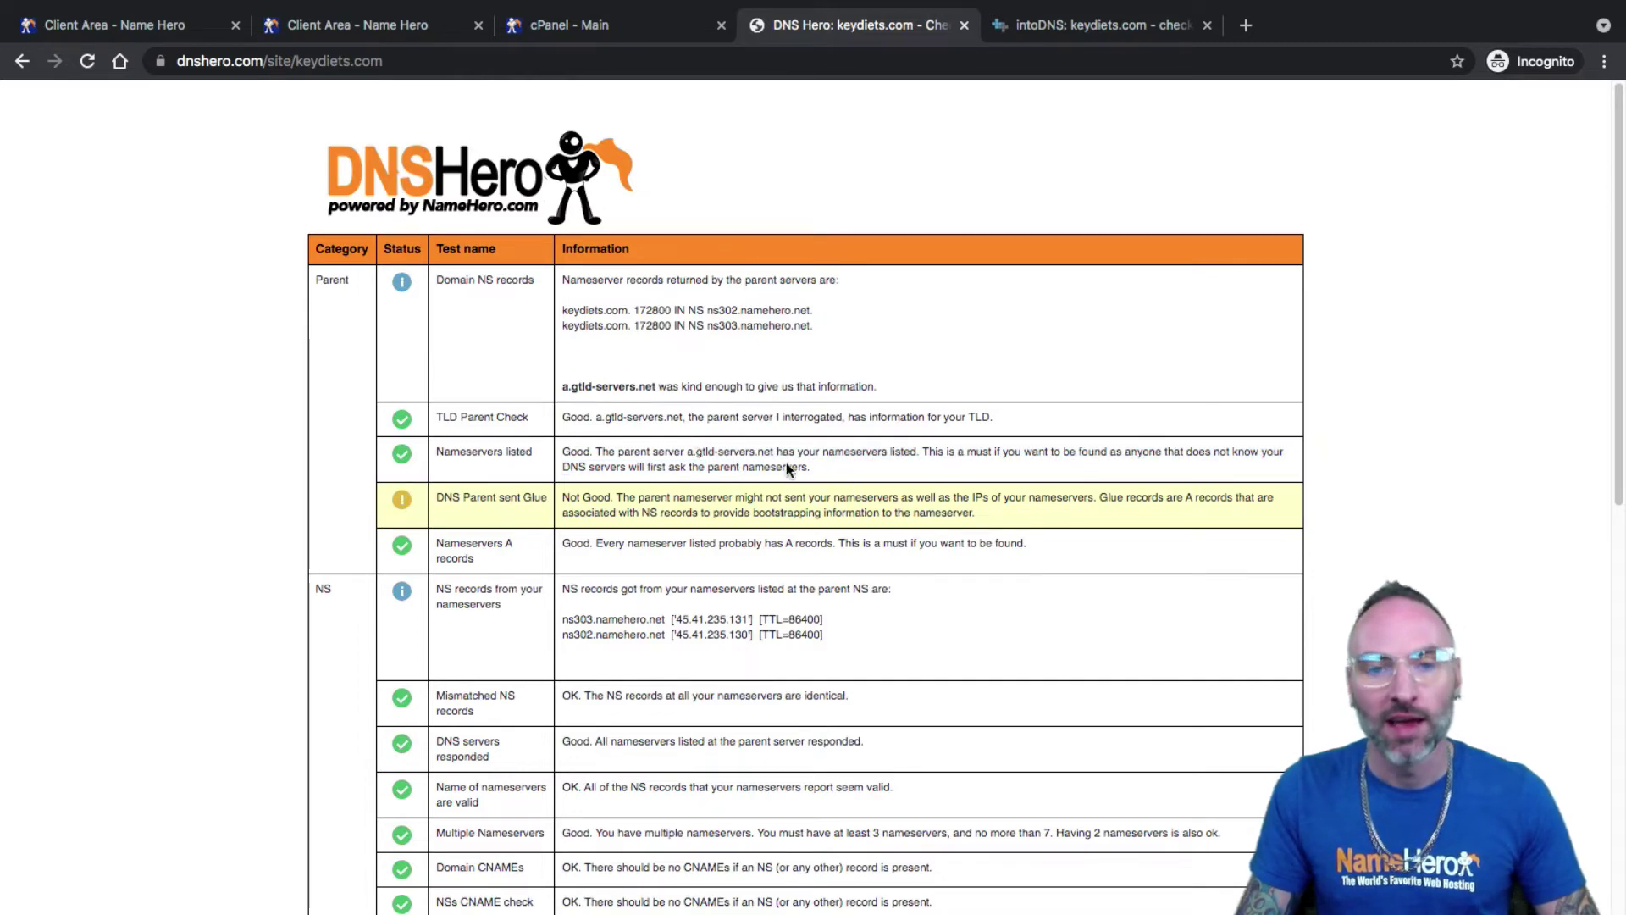
- Switch to the intoDNS keydiets.com report and scroll through its NS results
click(1084, 25)
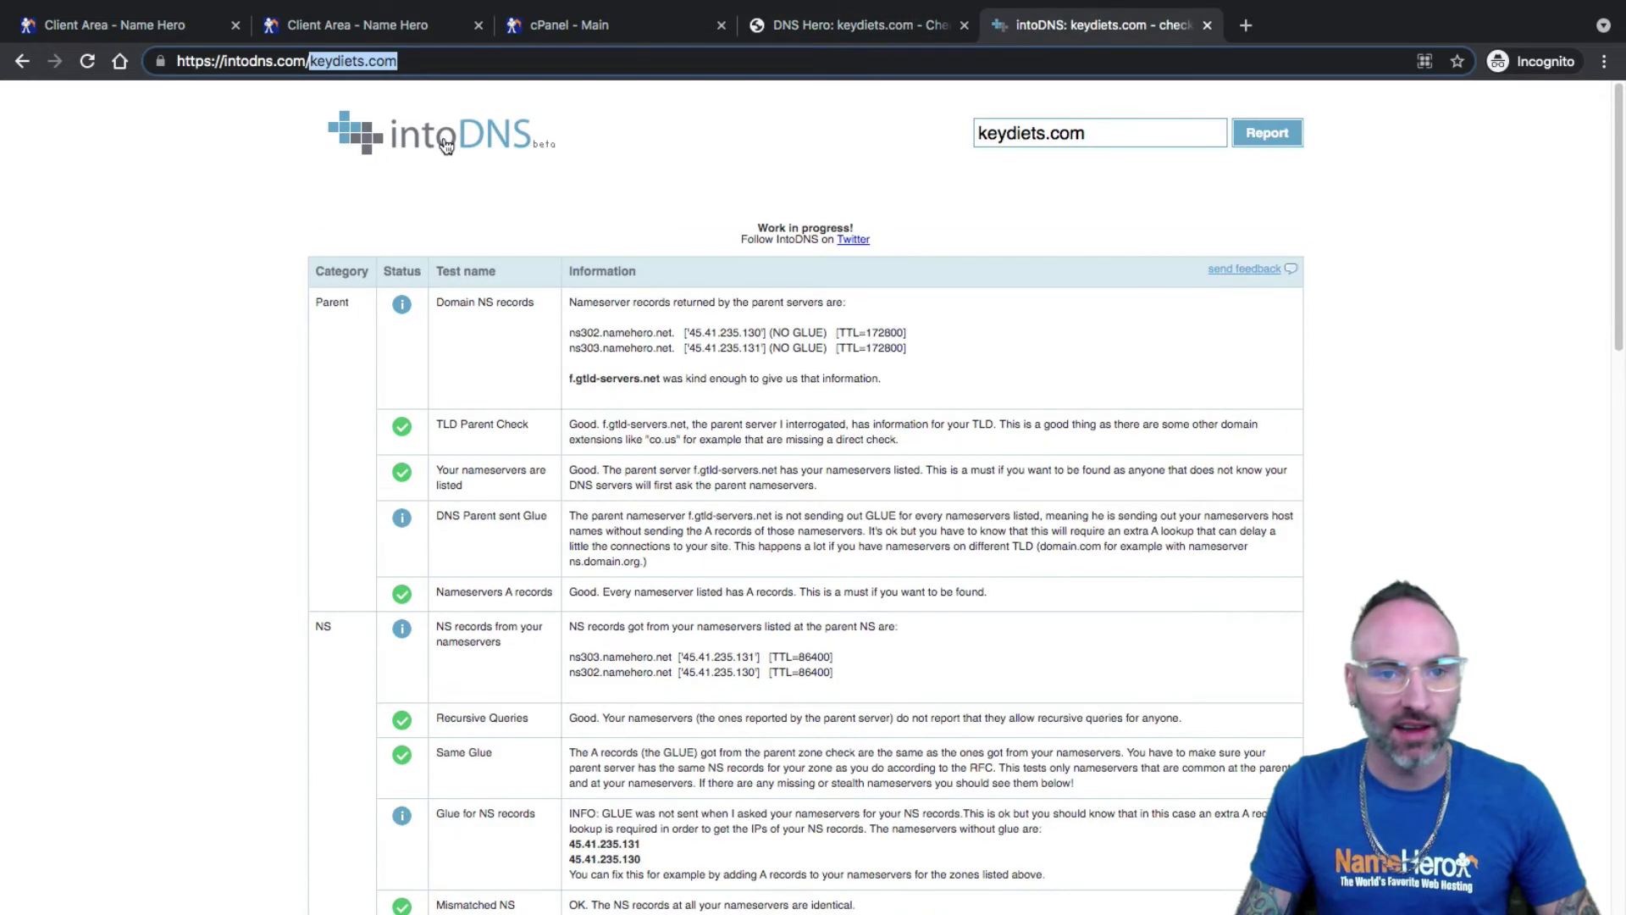
click(739, 171)
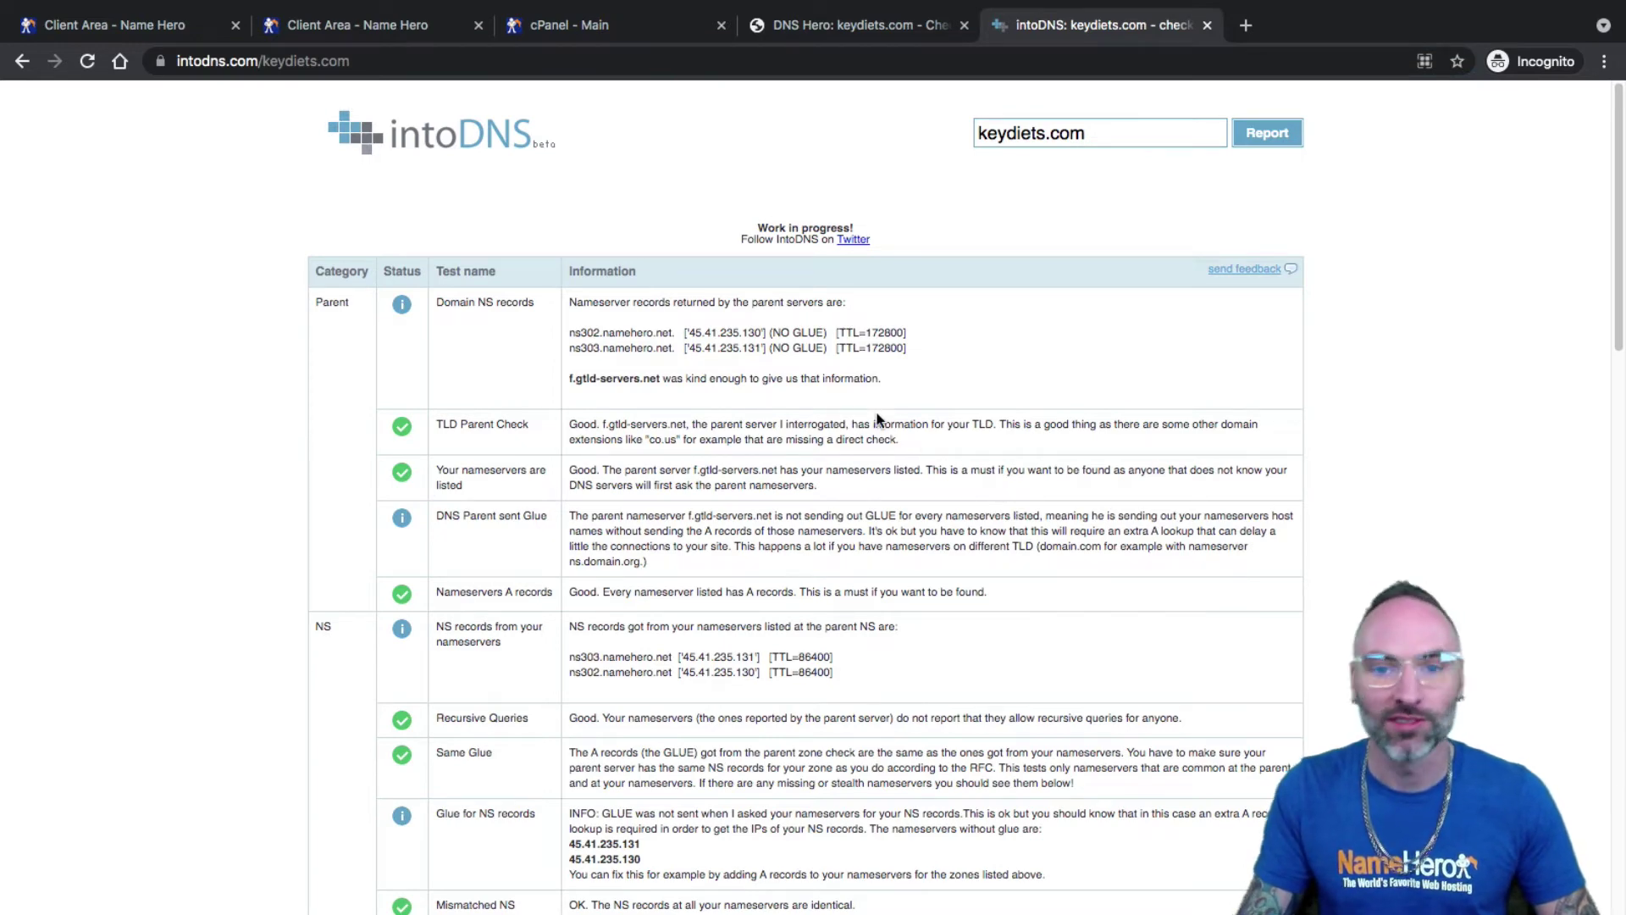
scroll(801, 460, down, 20)
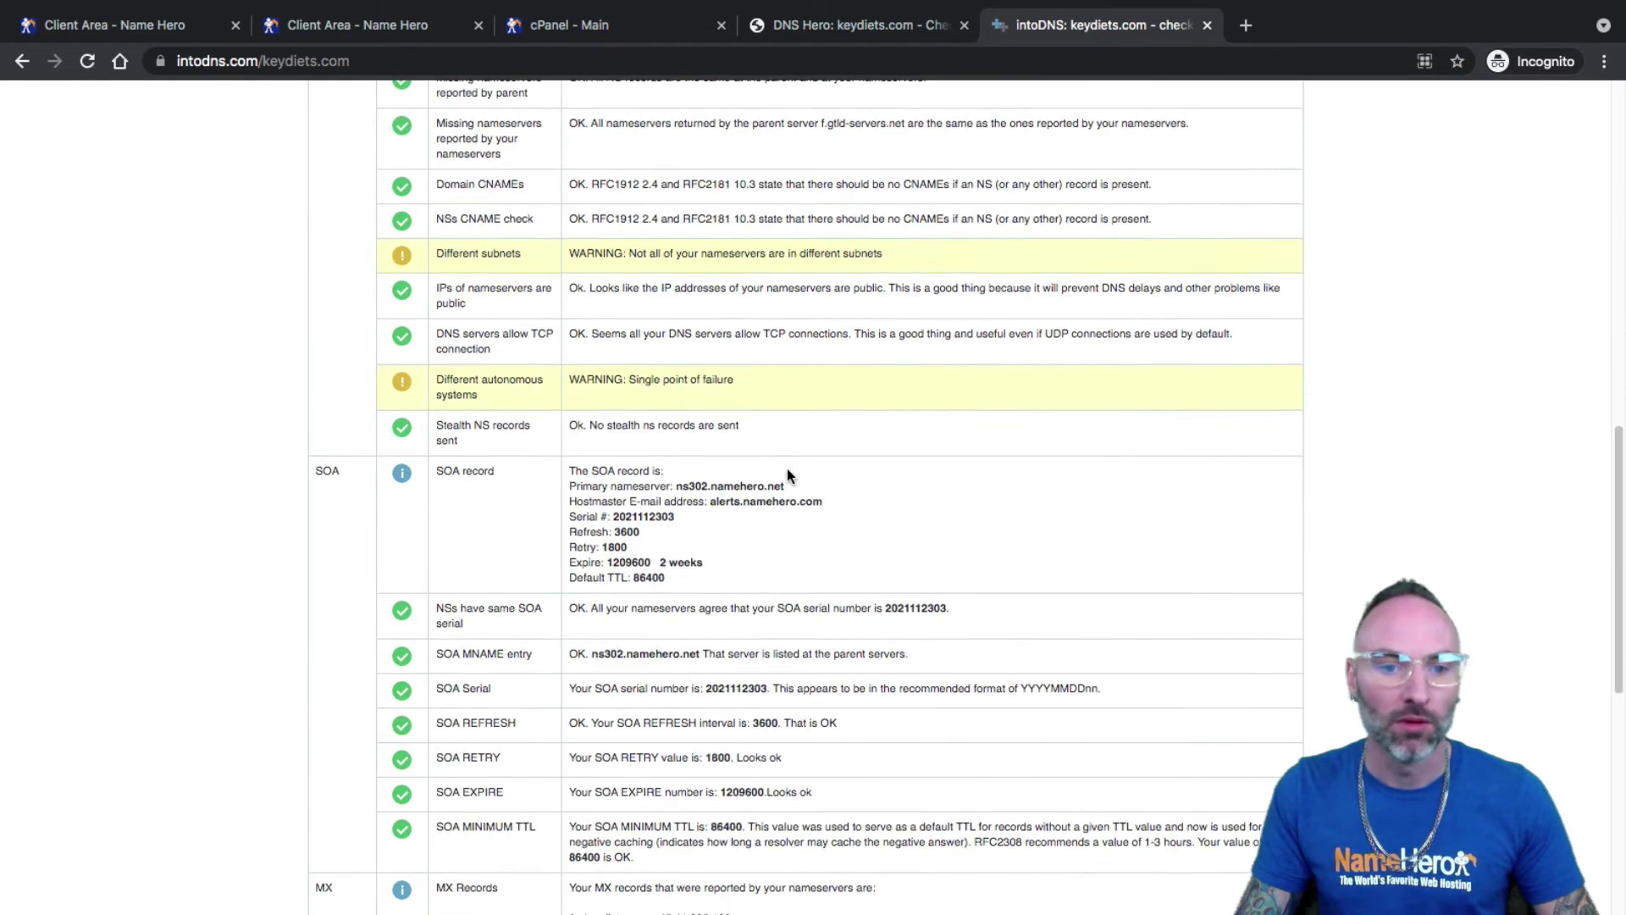
scroll(781, 483, up, 8)
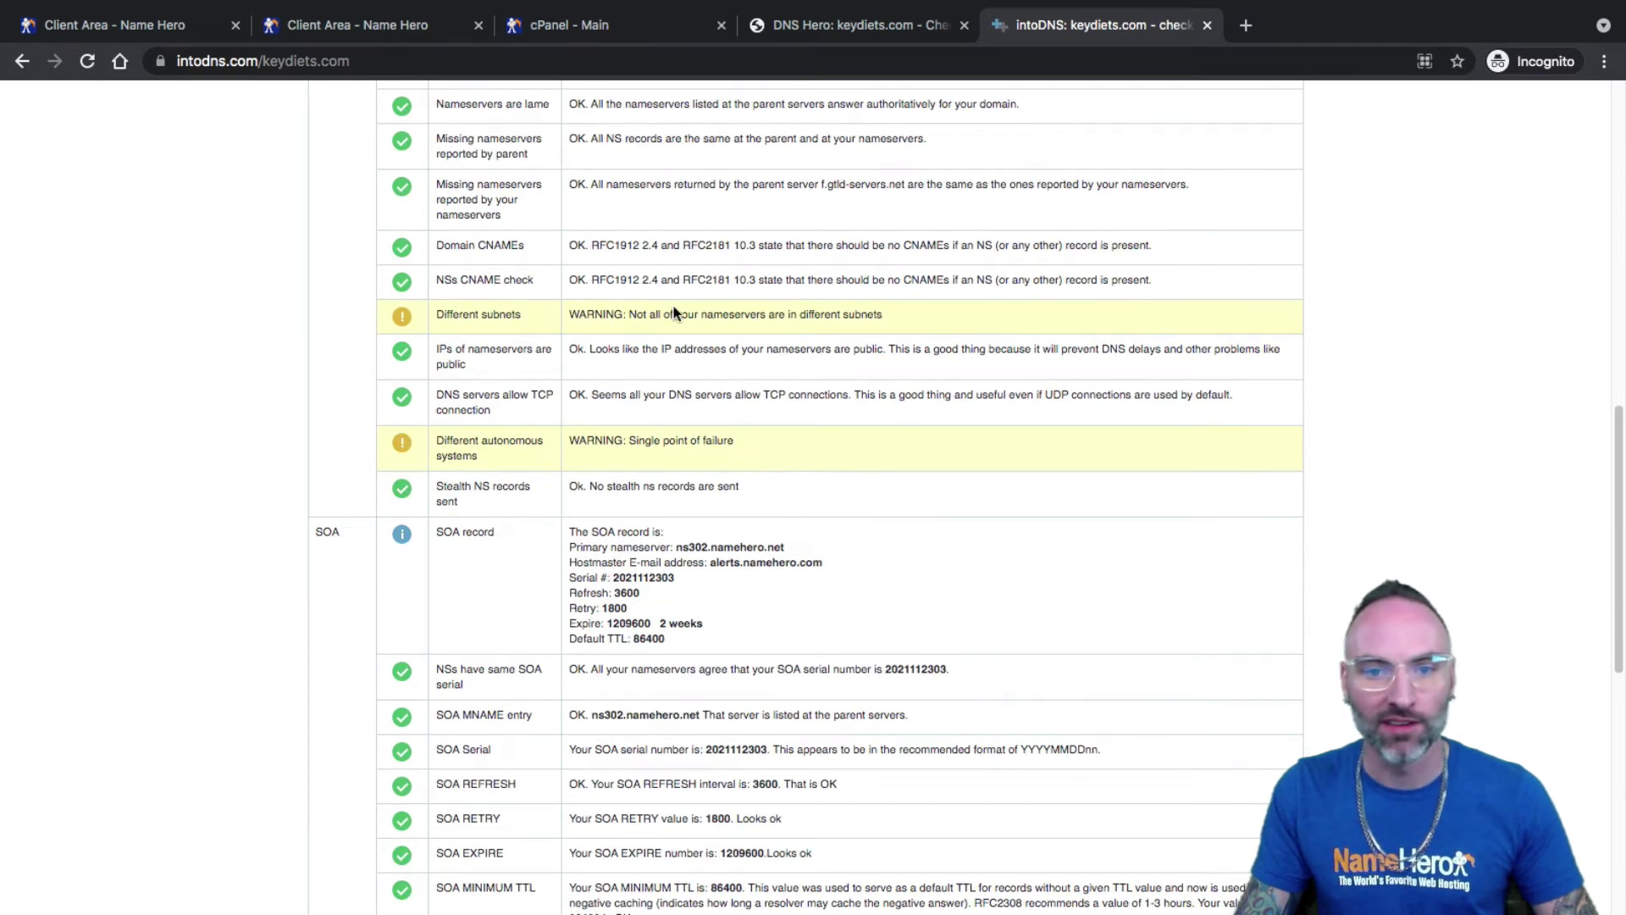
scroll(1008, 349, up, 8)
scroll(830, 339, down, 7)
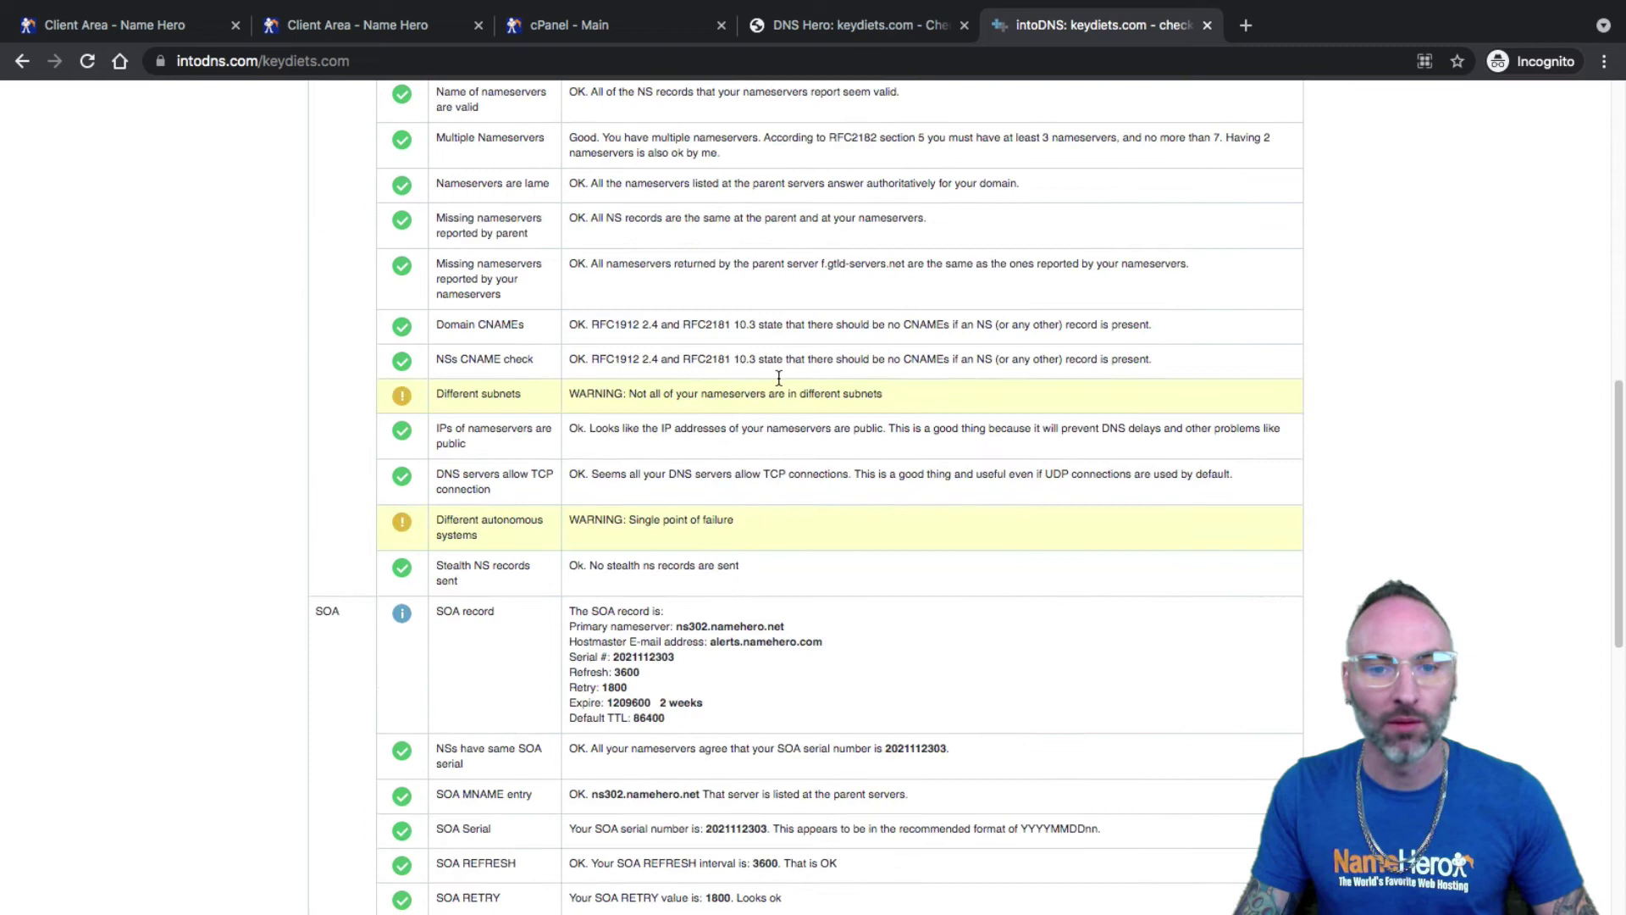
- Highlight the Different subnets warning and the nameservers sharing one subnet
double_click(705, 400)
drag(823, 397, 882, 396)
click(781, 536)
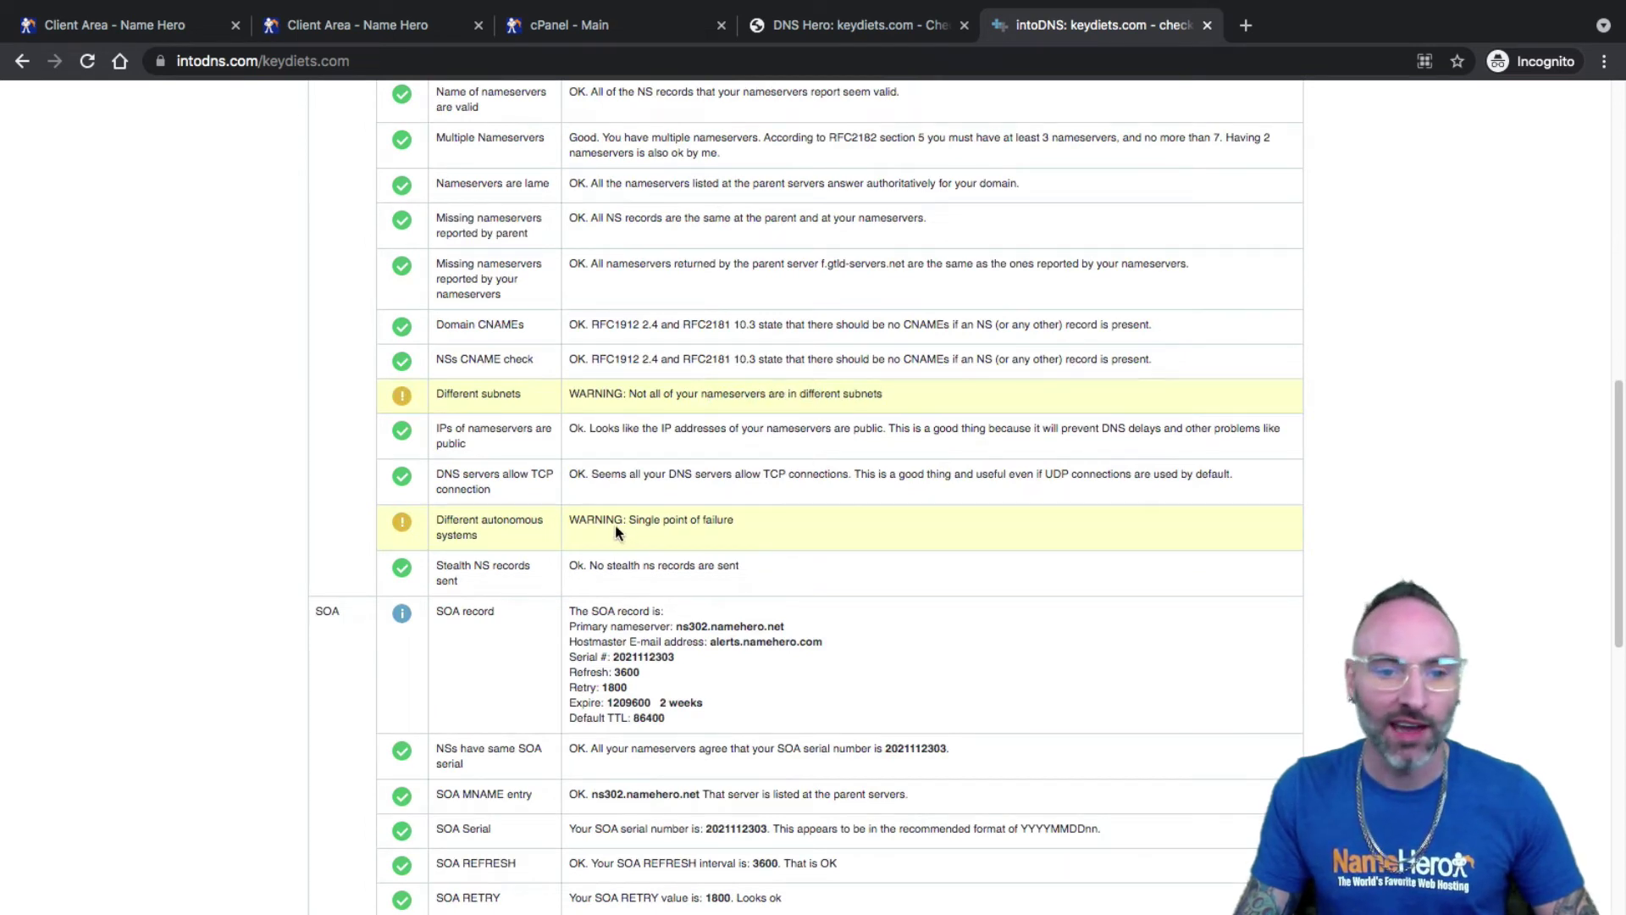
drag(720, 525, 685, 524)
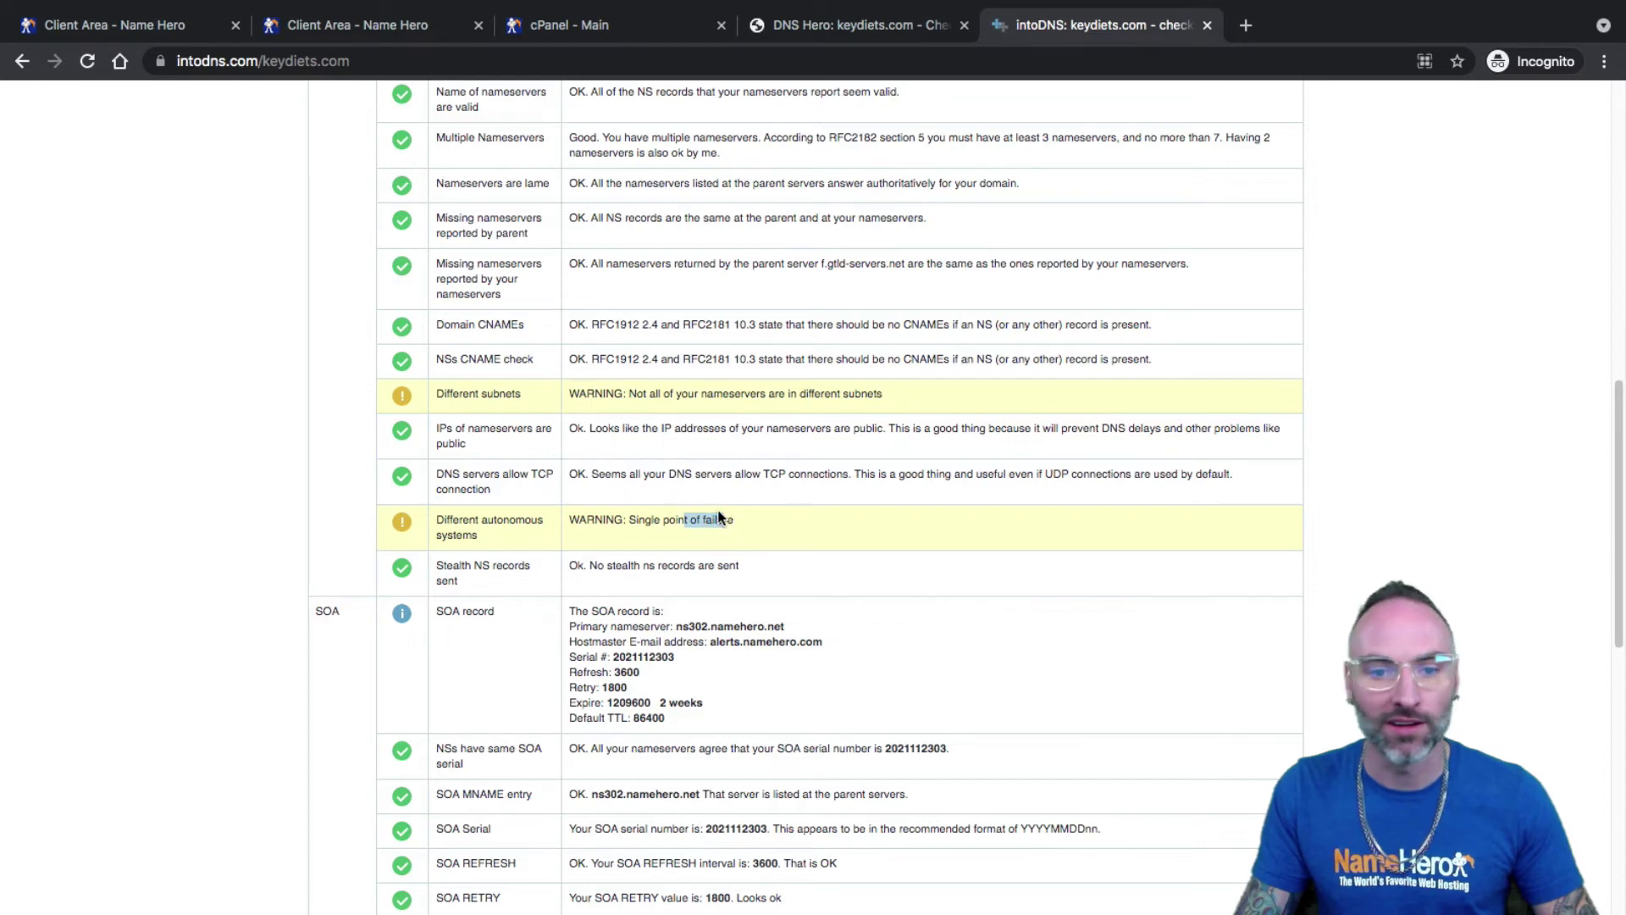
scroll(723, 523, up, 3)
scroll(725, 530, up, 8)
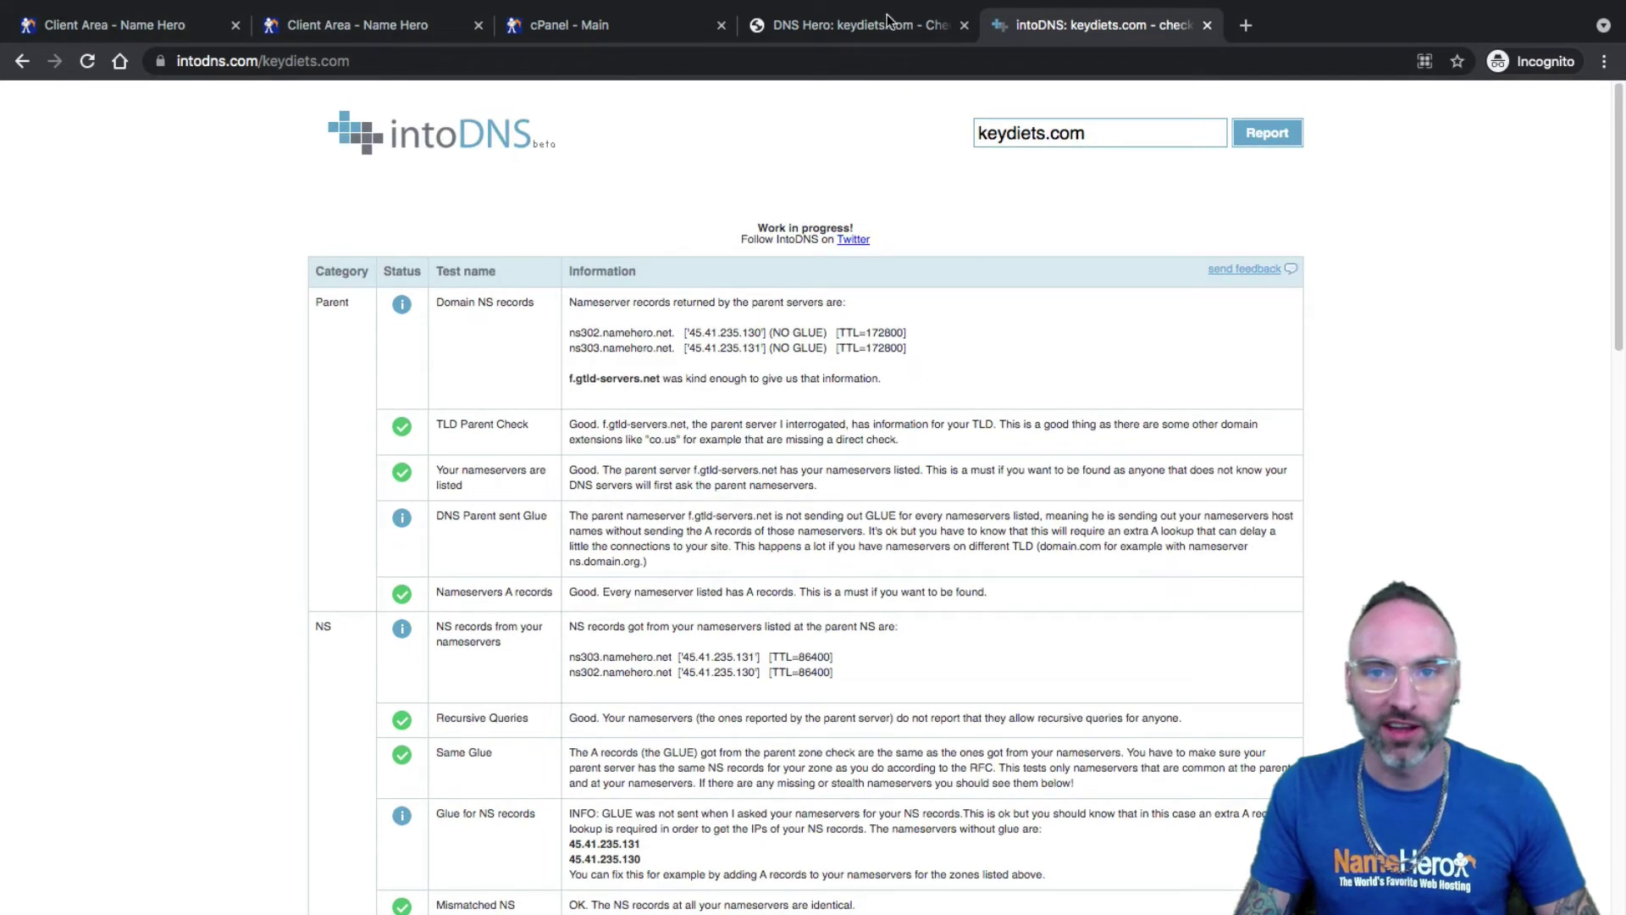
- Return to the cPanel dashboard and open keydiets.com in a new tab, showing the privacy error
click(166, 34)
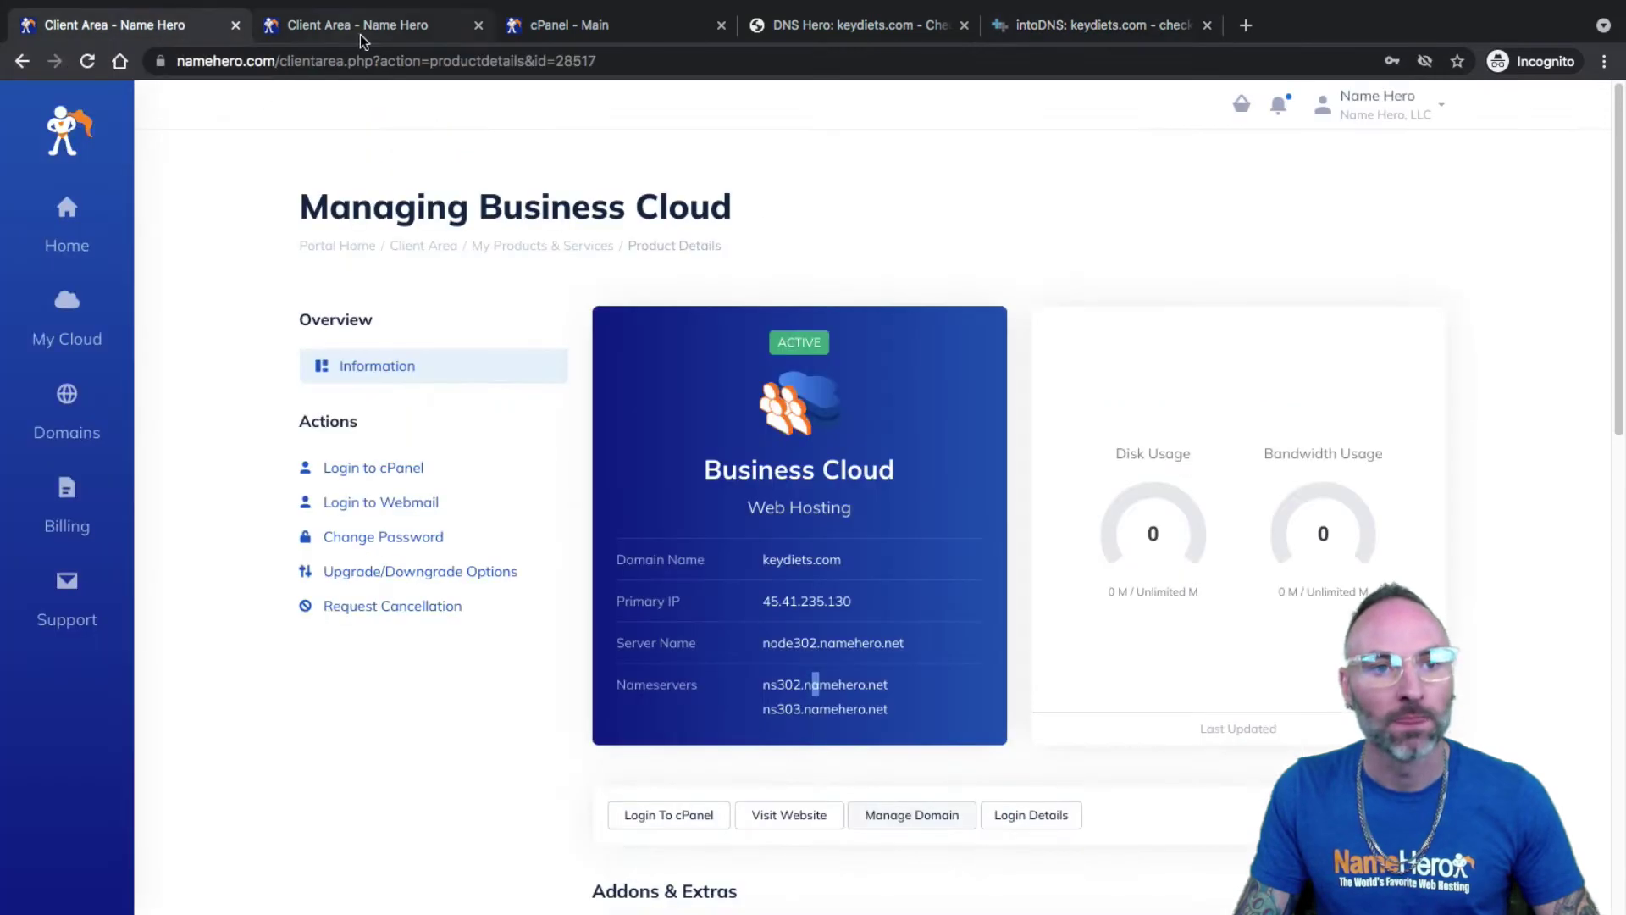
click(356, 27)
click(573, 28)
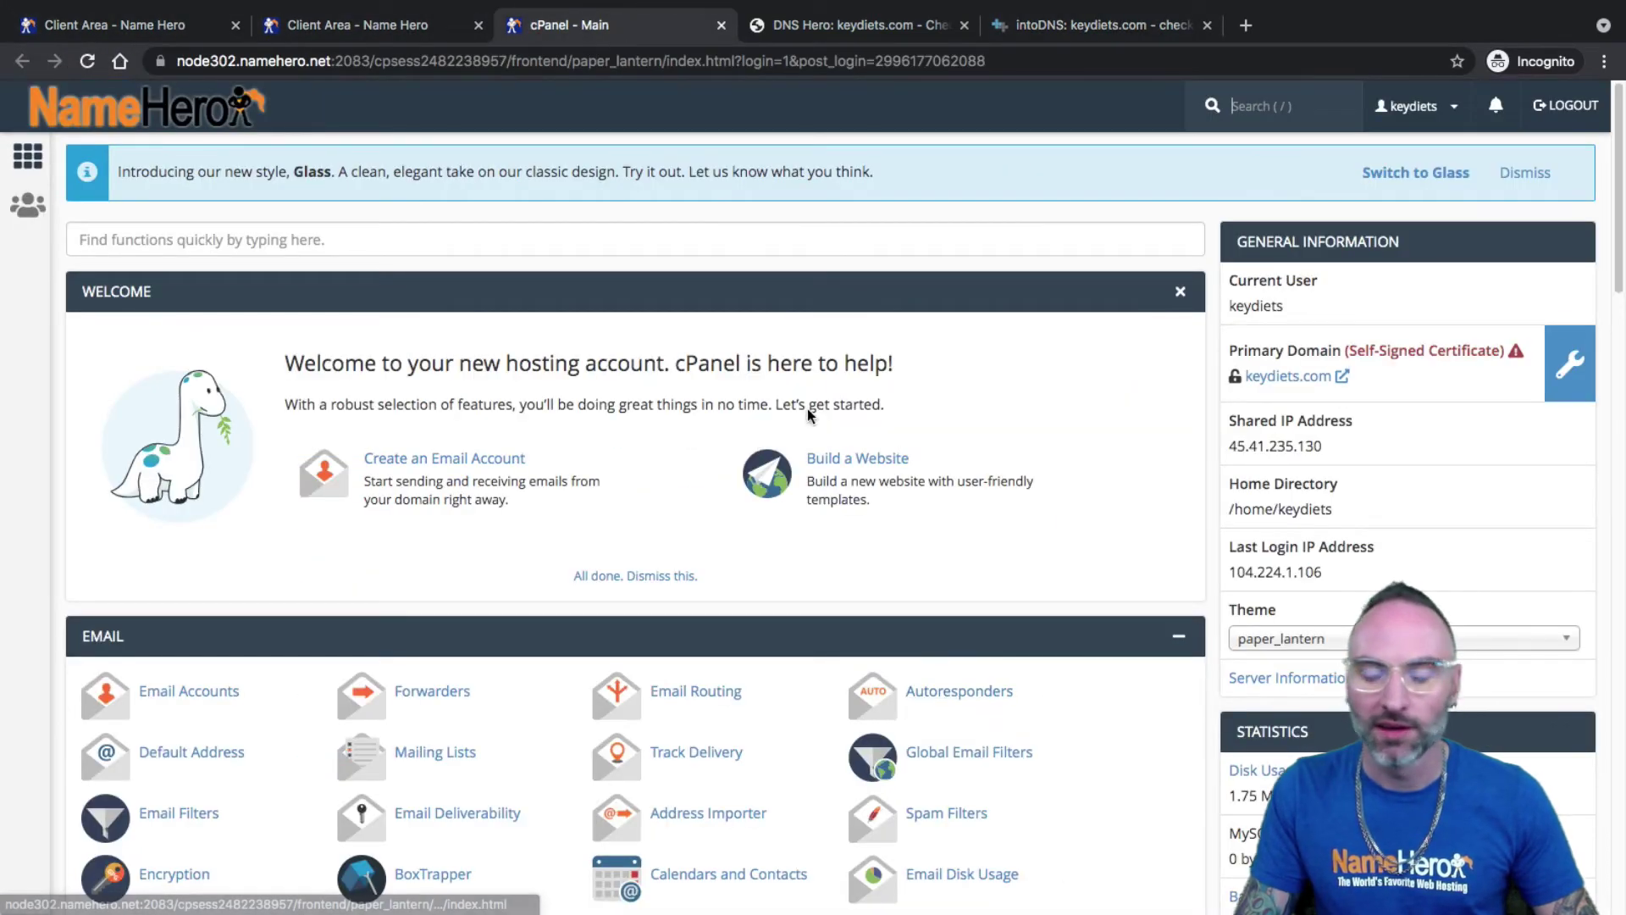
click(1279, 378)
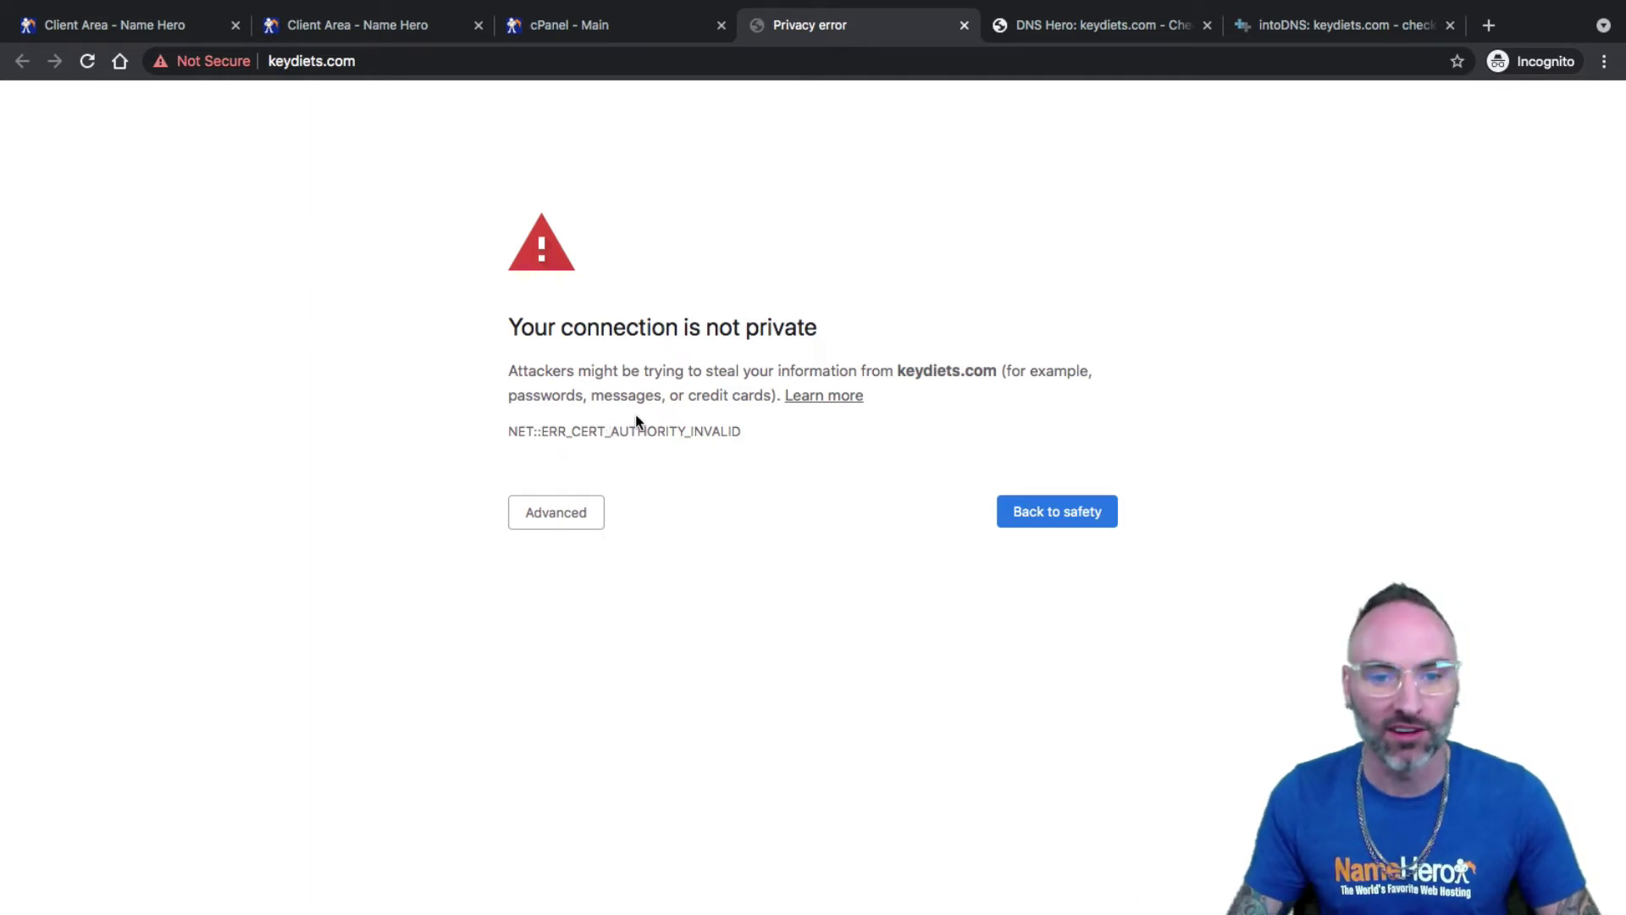
- Find SSL/TLS Status via a cPanel search for 'ssl' and open it
click(581, 25)
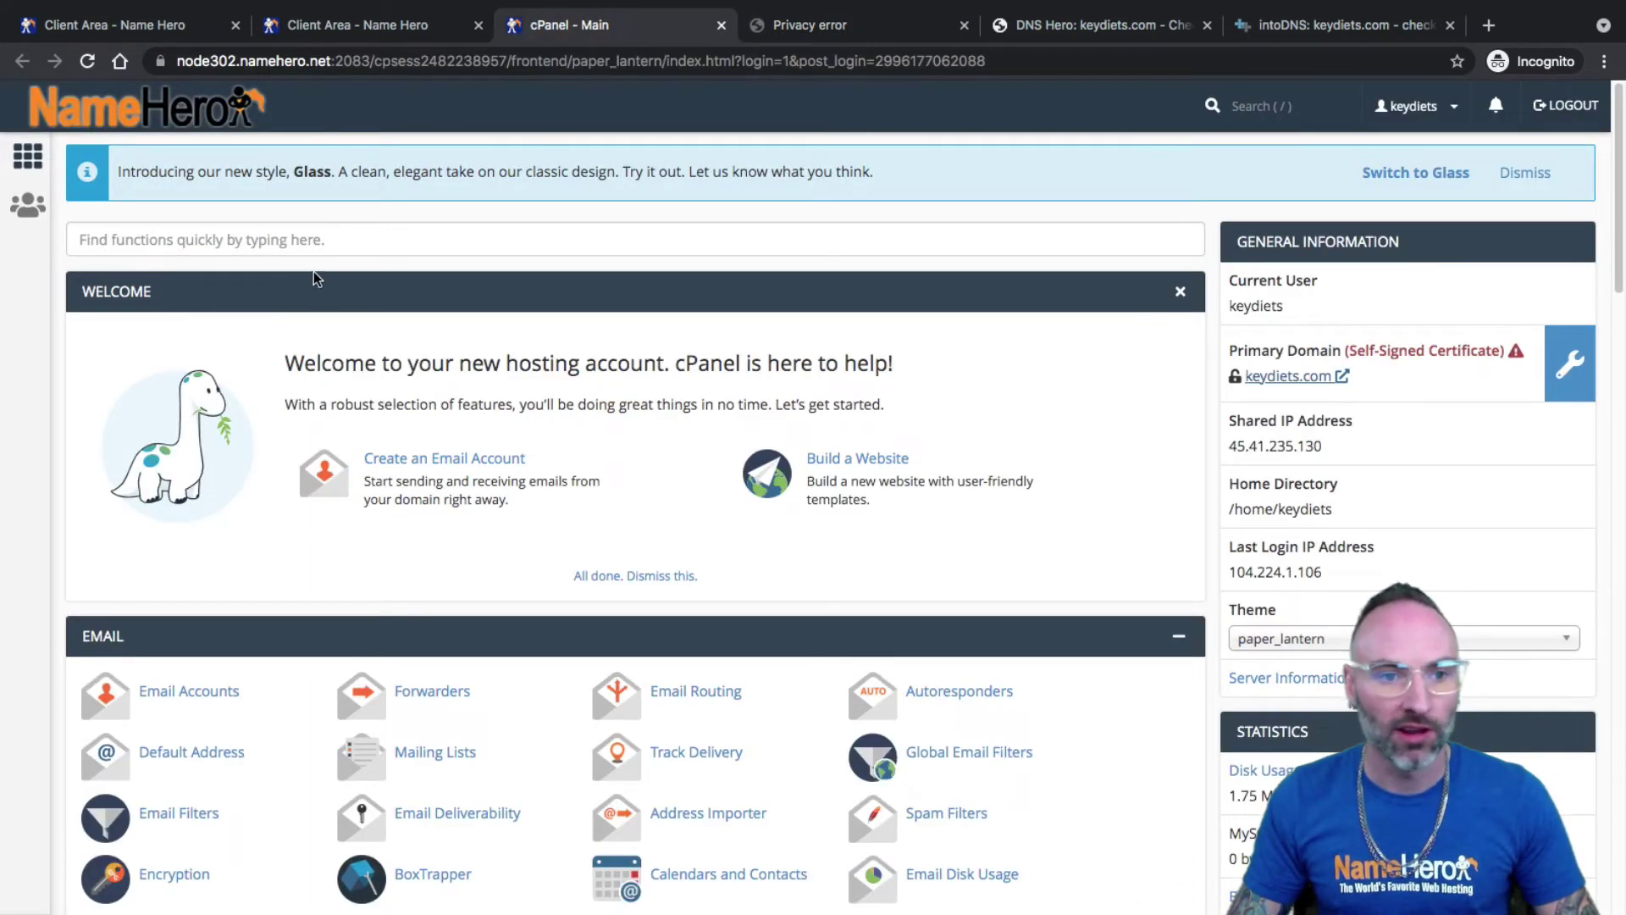
click(373, 235)
text(ssl)
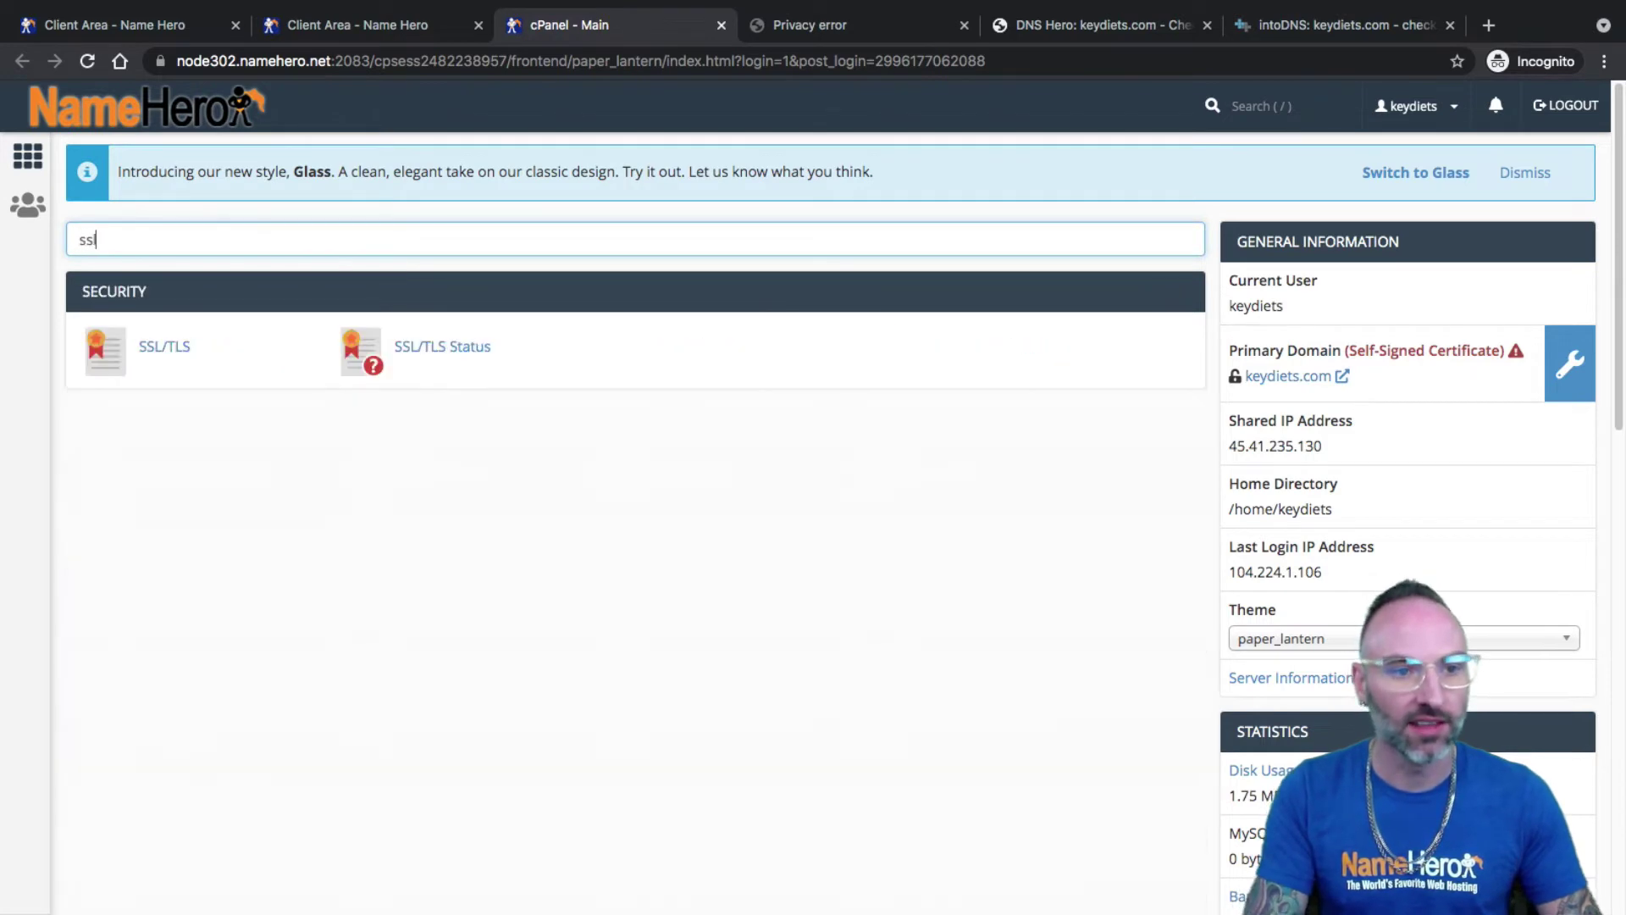
click(461, 354)
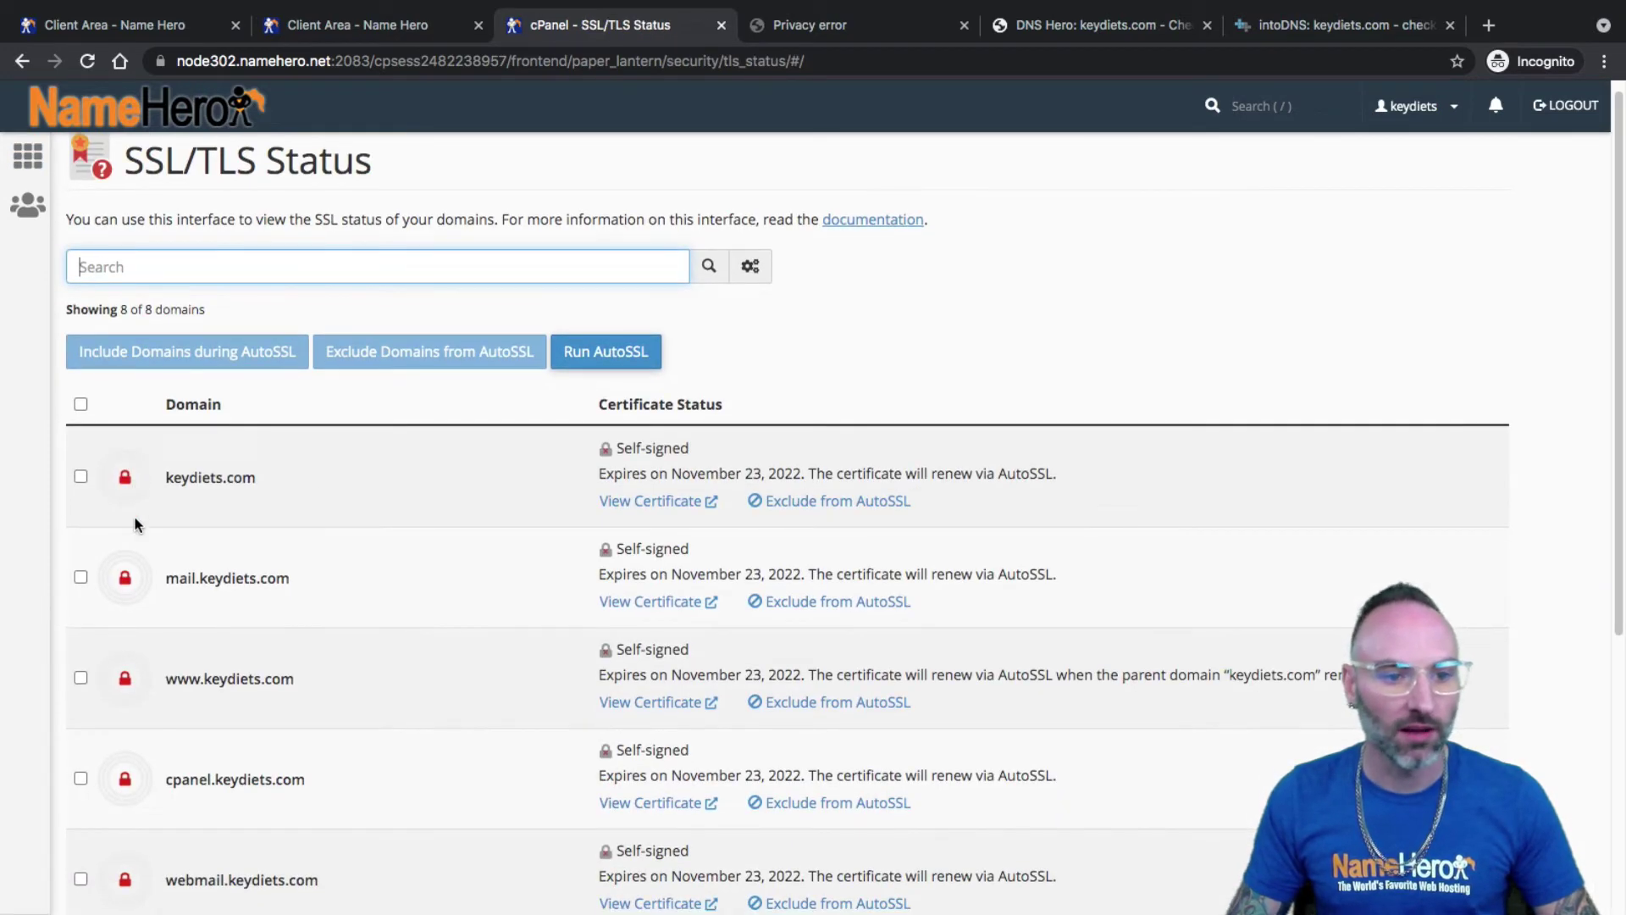
- Select all 8 keydiets.com domains and run AutoSSL on them
scroll(135, 543, down, 2)
scroll(135, 546, down, 3)
scroll(142, 562, up, 5)
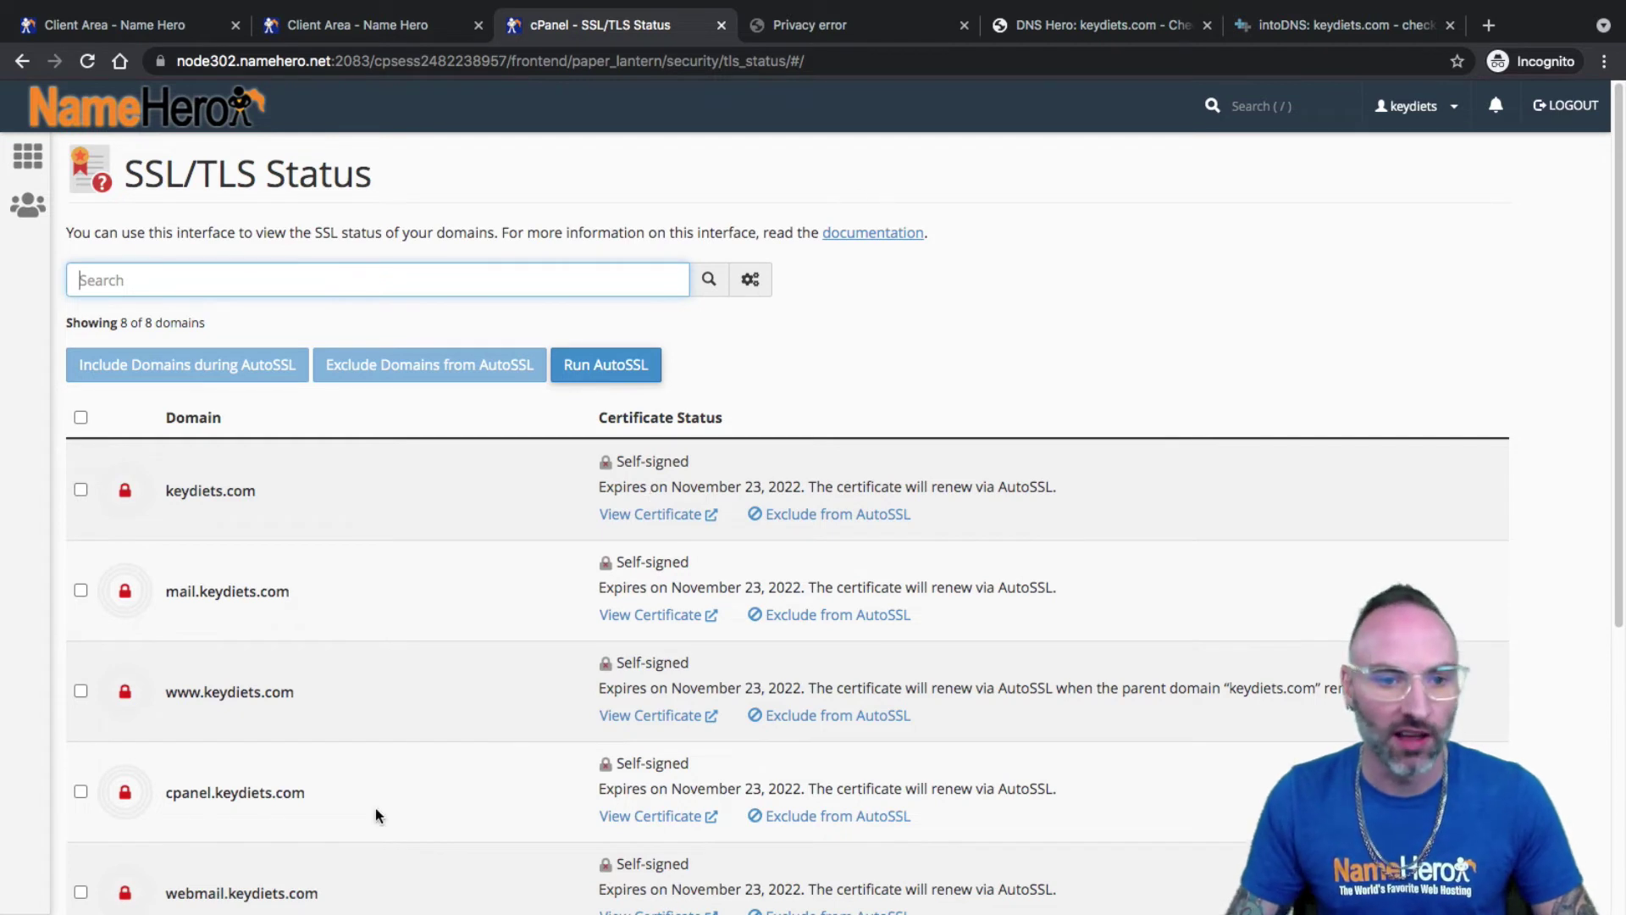
click(81, 417)
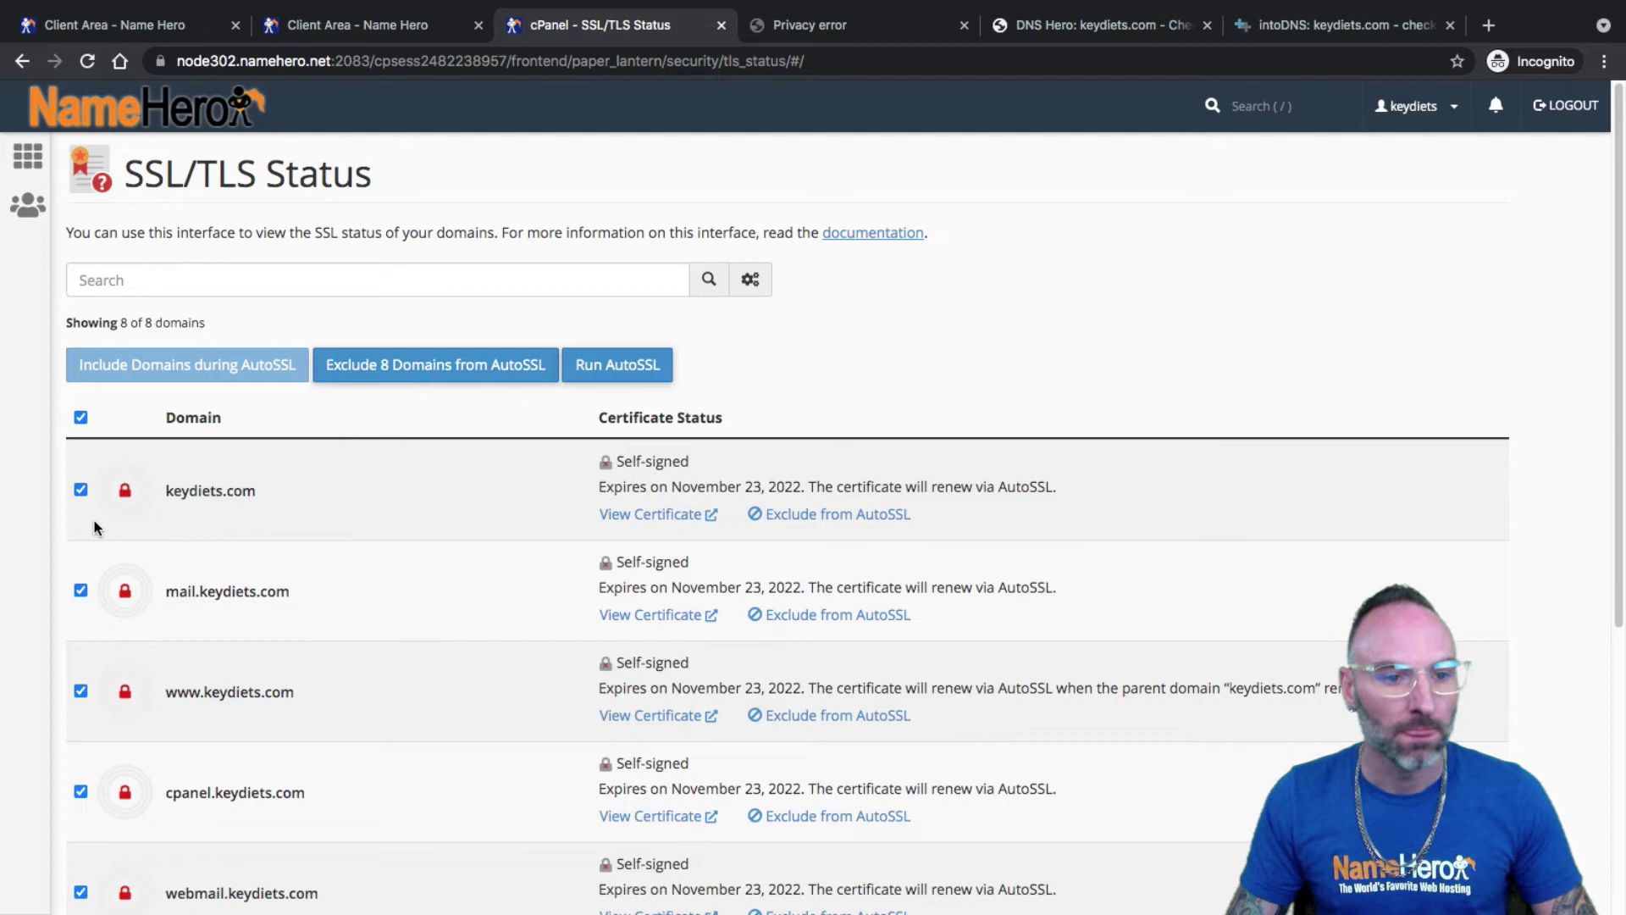
scroll(94, 522, down, 5)
scroll(126, 576, up, 5)
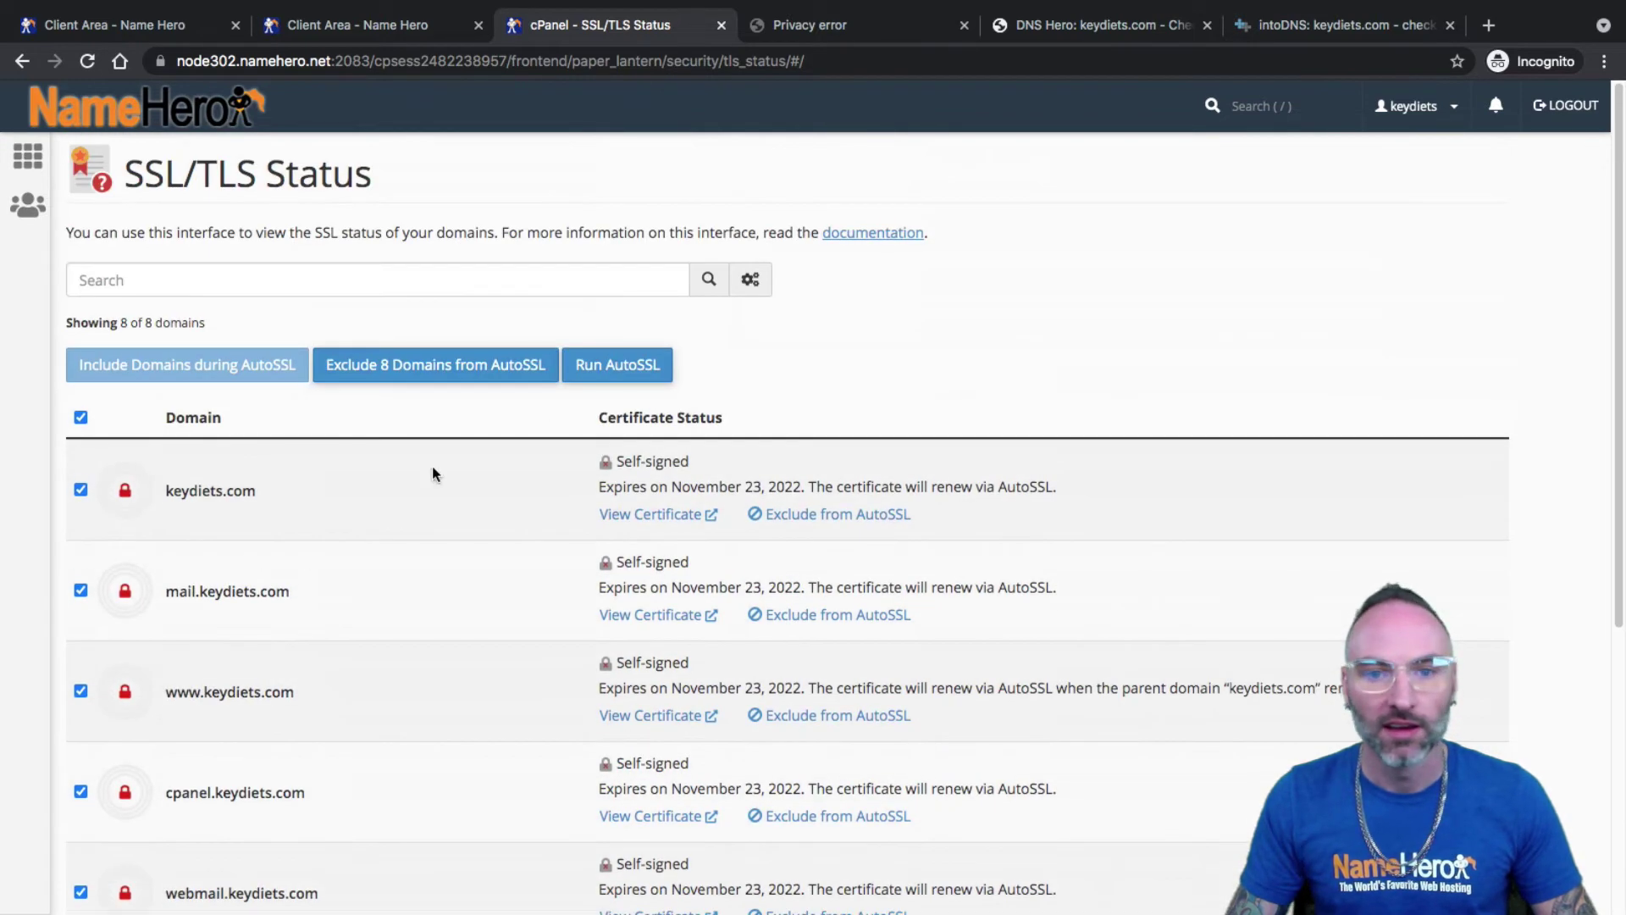
click(640, 366)
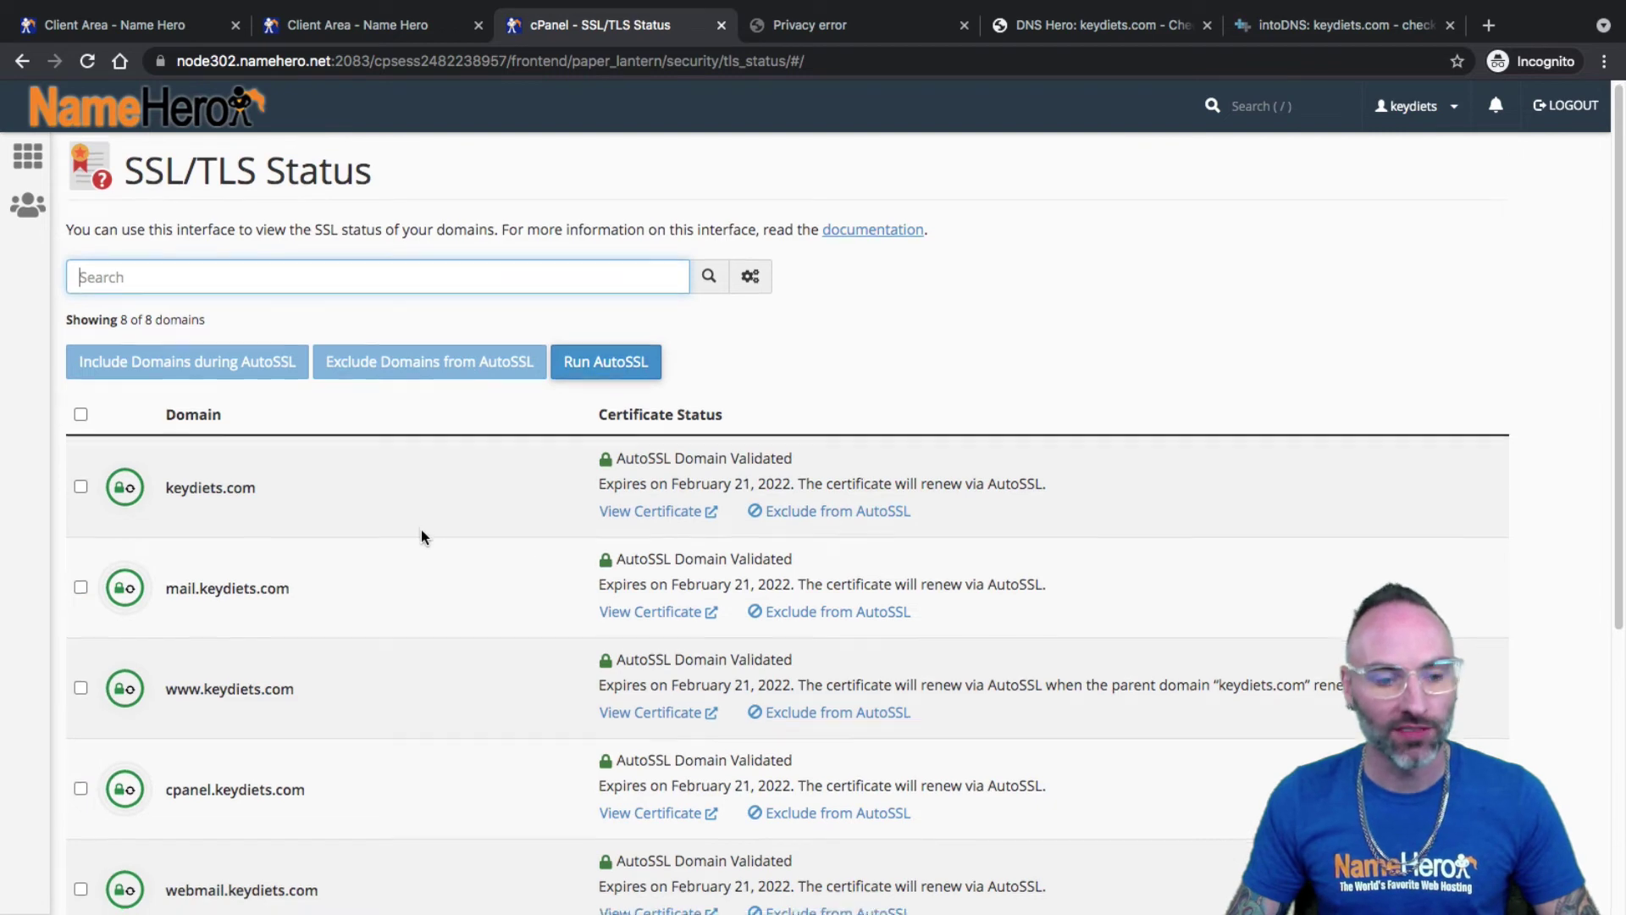
- Confirm every domain shows AutoSSL Domain Validated until February 21, 2022, then return to cPanel home
scroll(421, 530, down, 3)
scroll(243, 532, down, 3)
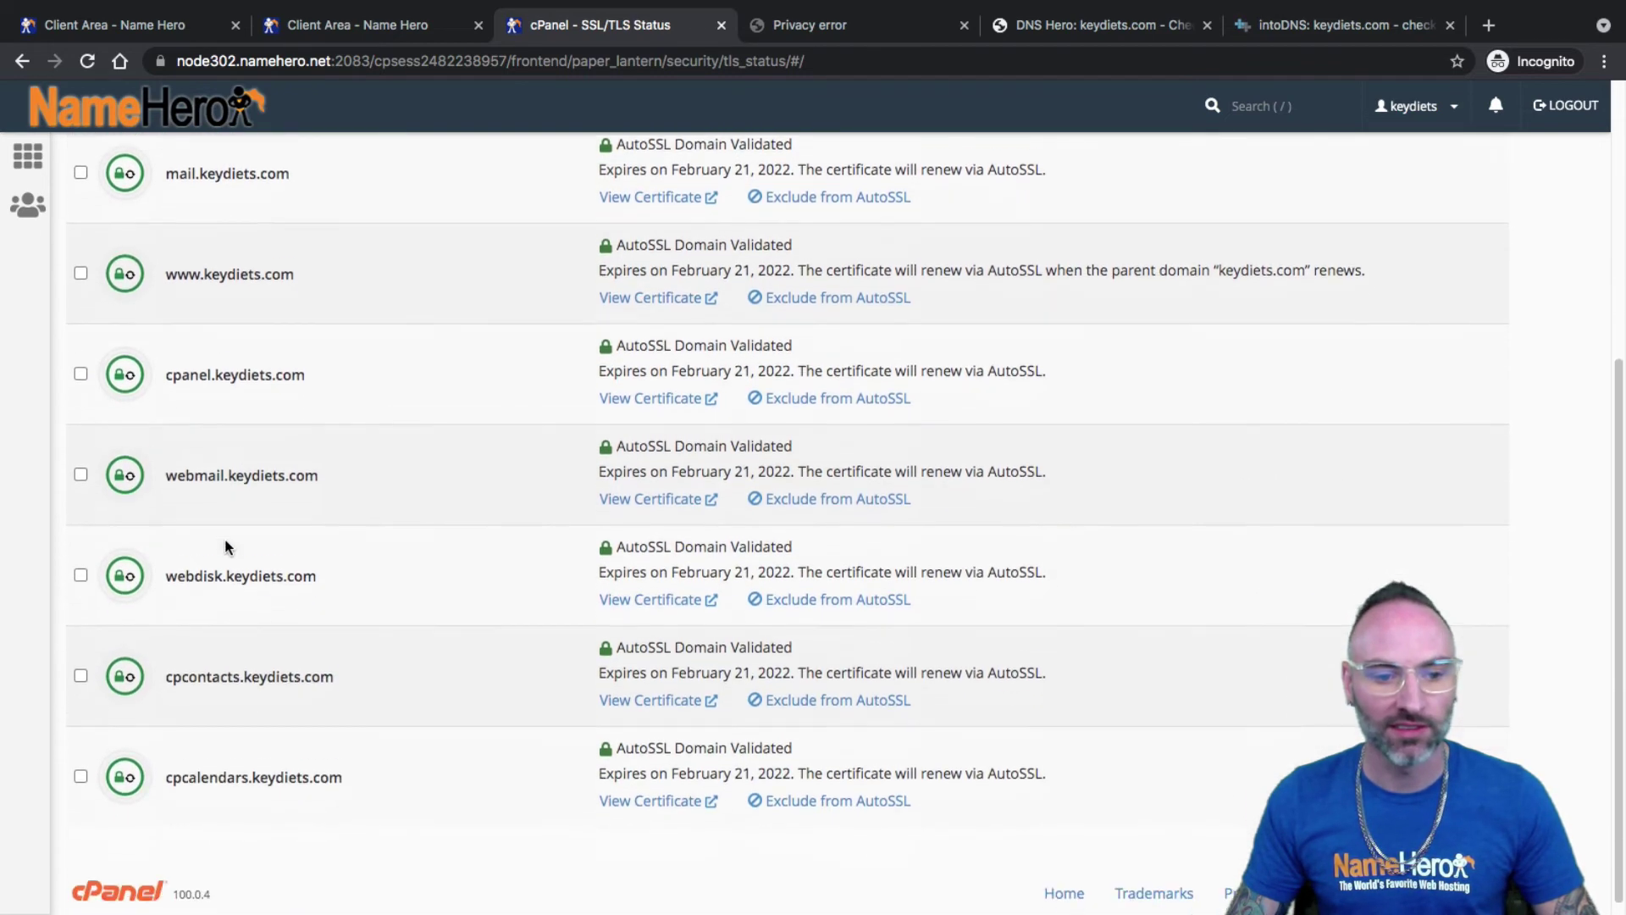
scroll(238, 552, up, 6)
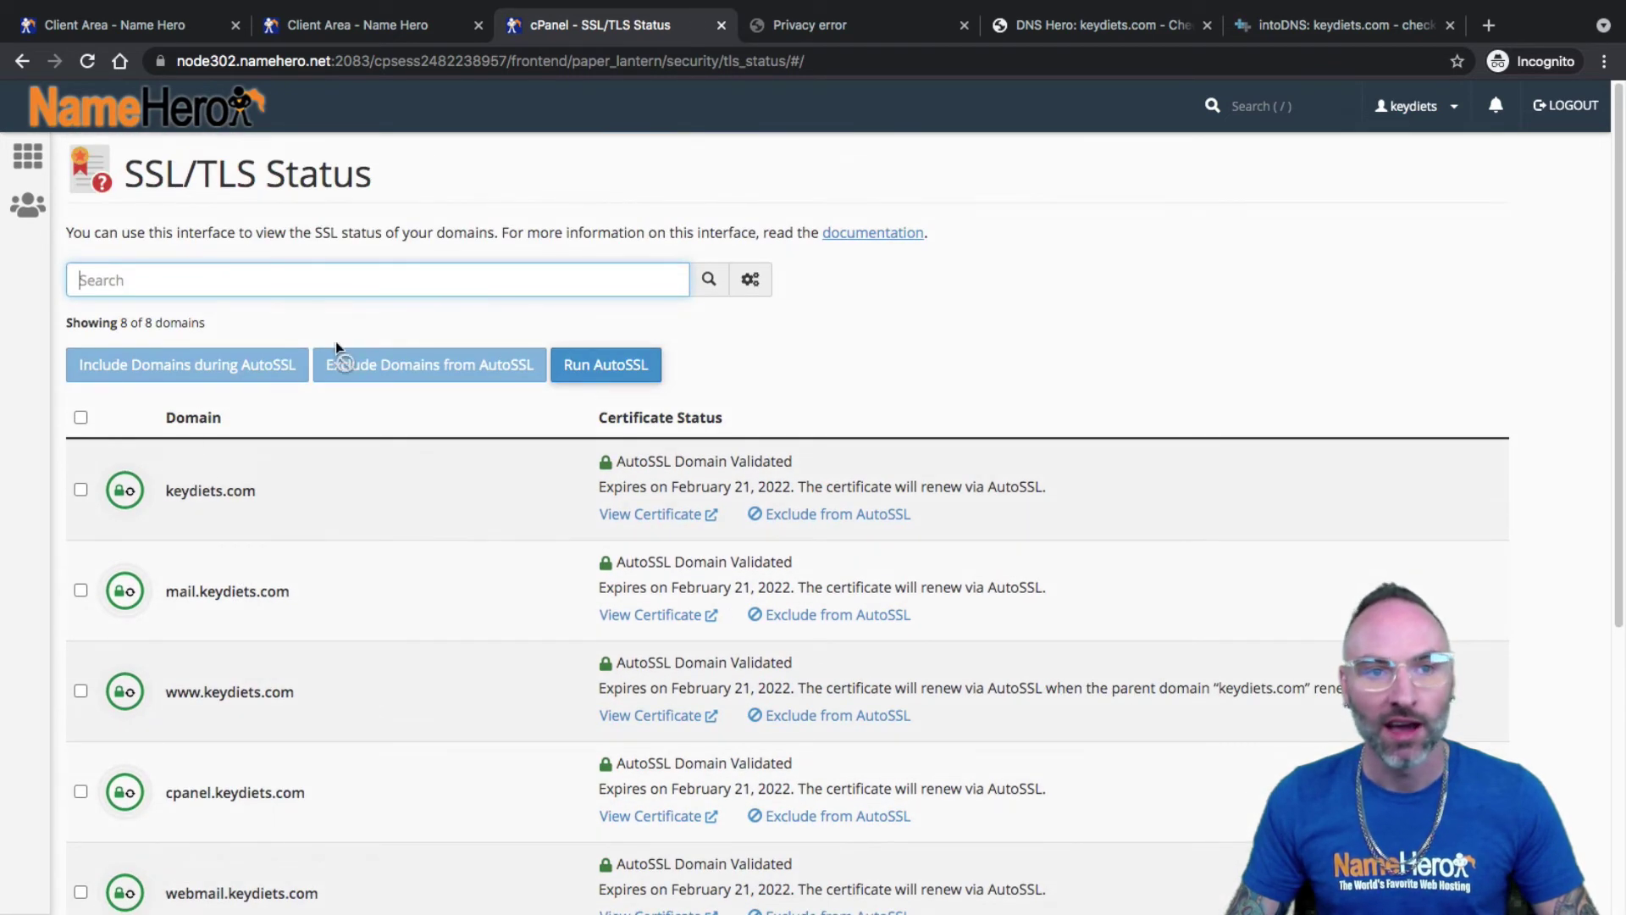
click(118, 109)
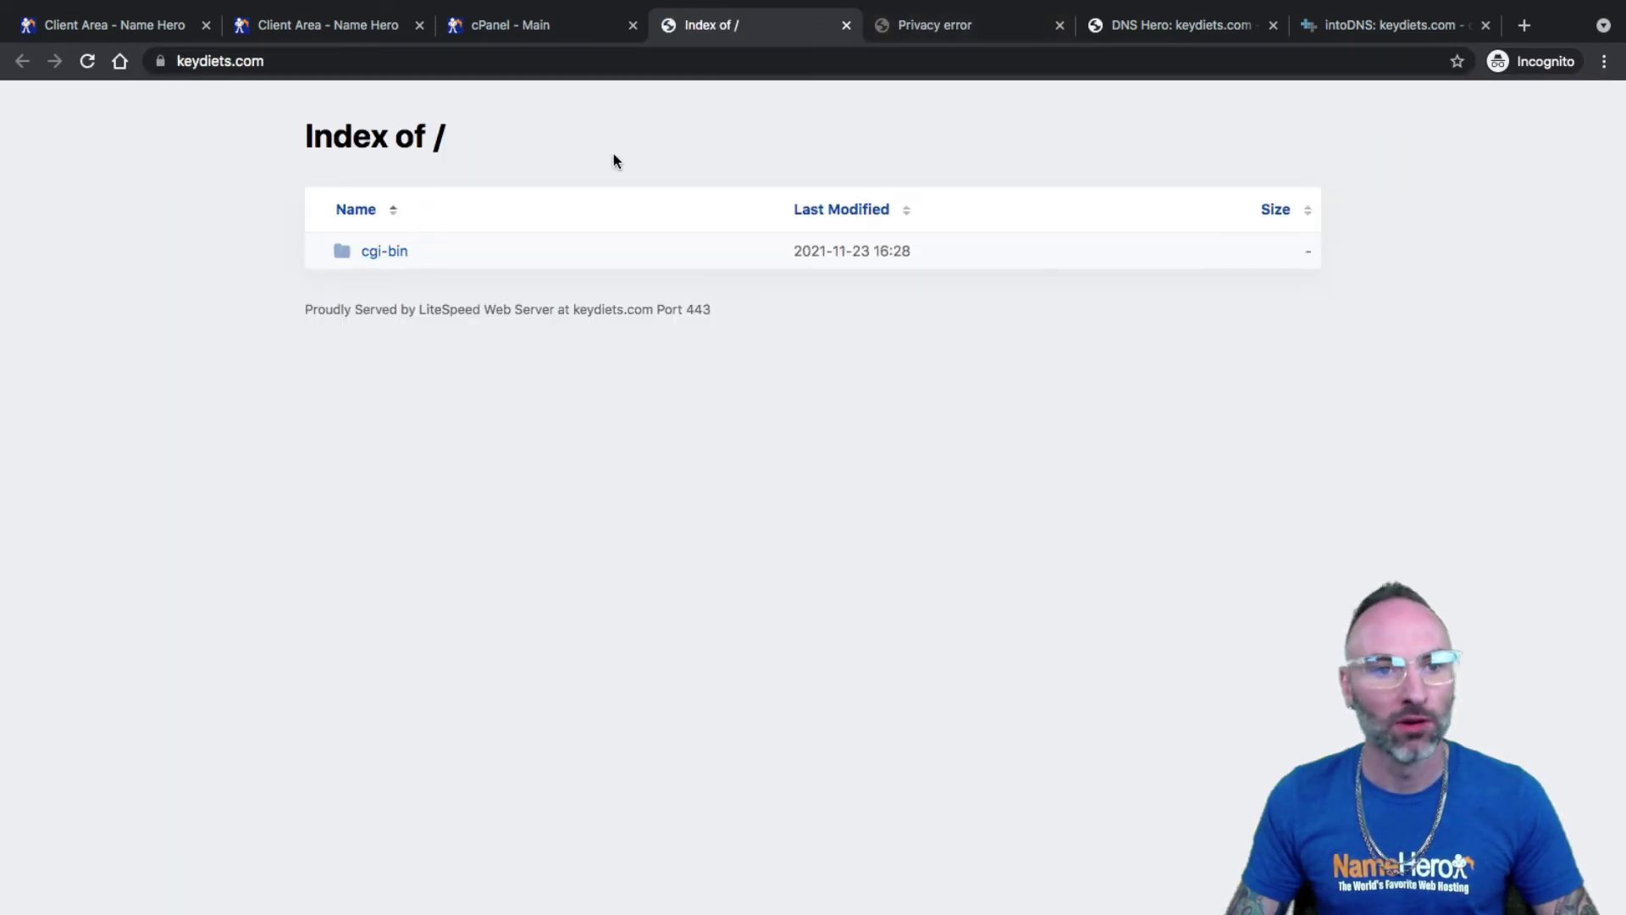
- Confirm keydiets.com shows 'Connection is secure' and is served over port 443
click(161, 61)
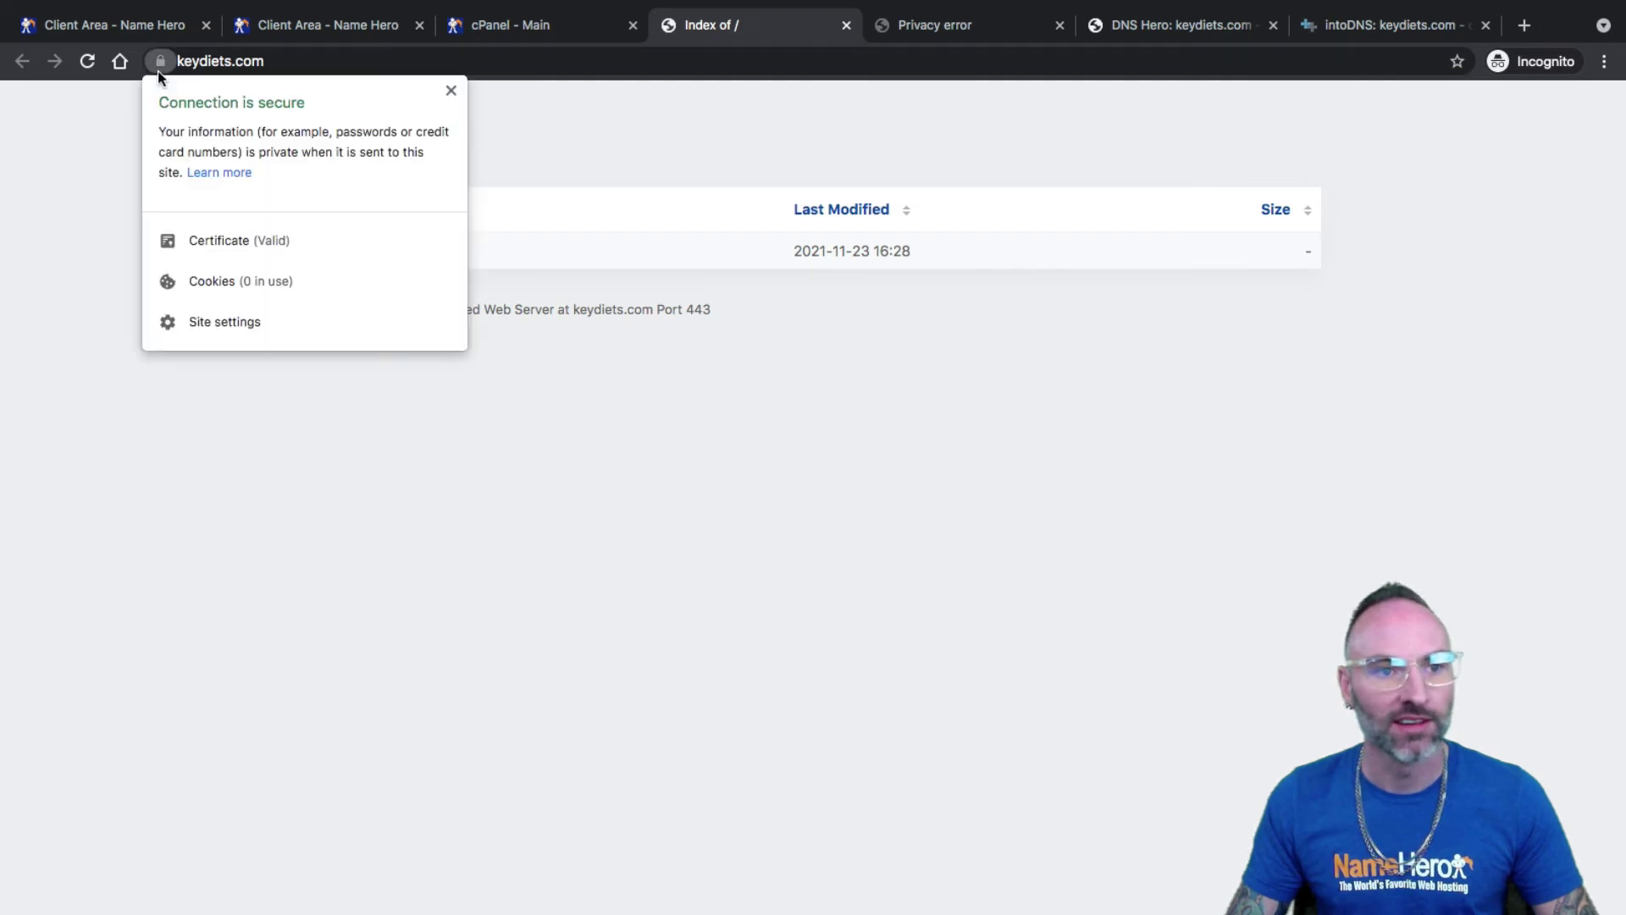
click(624, 269)
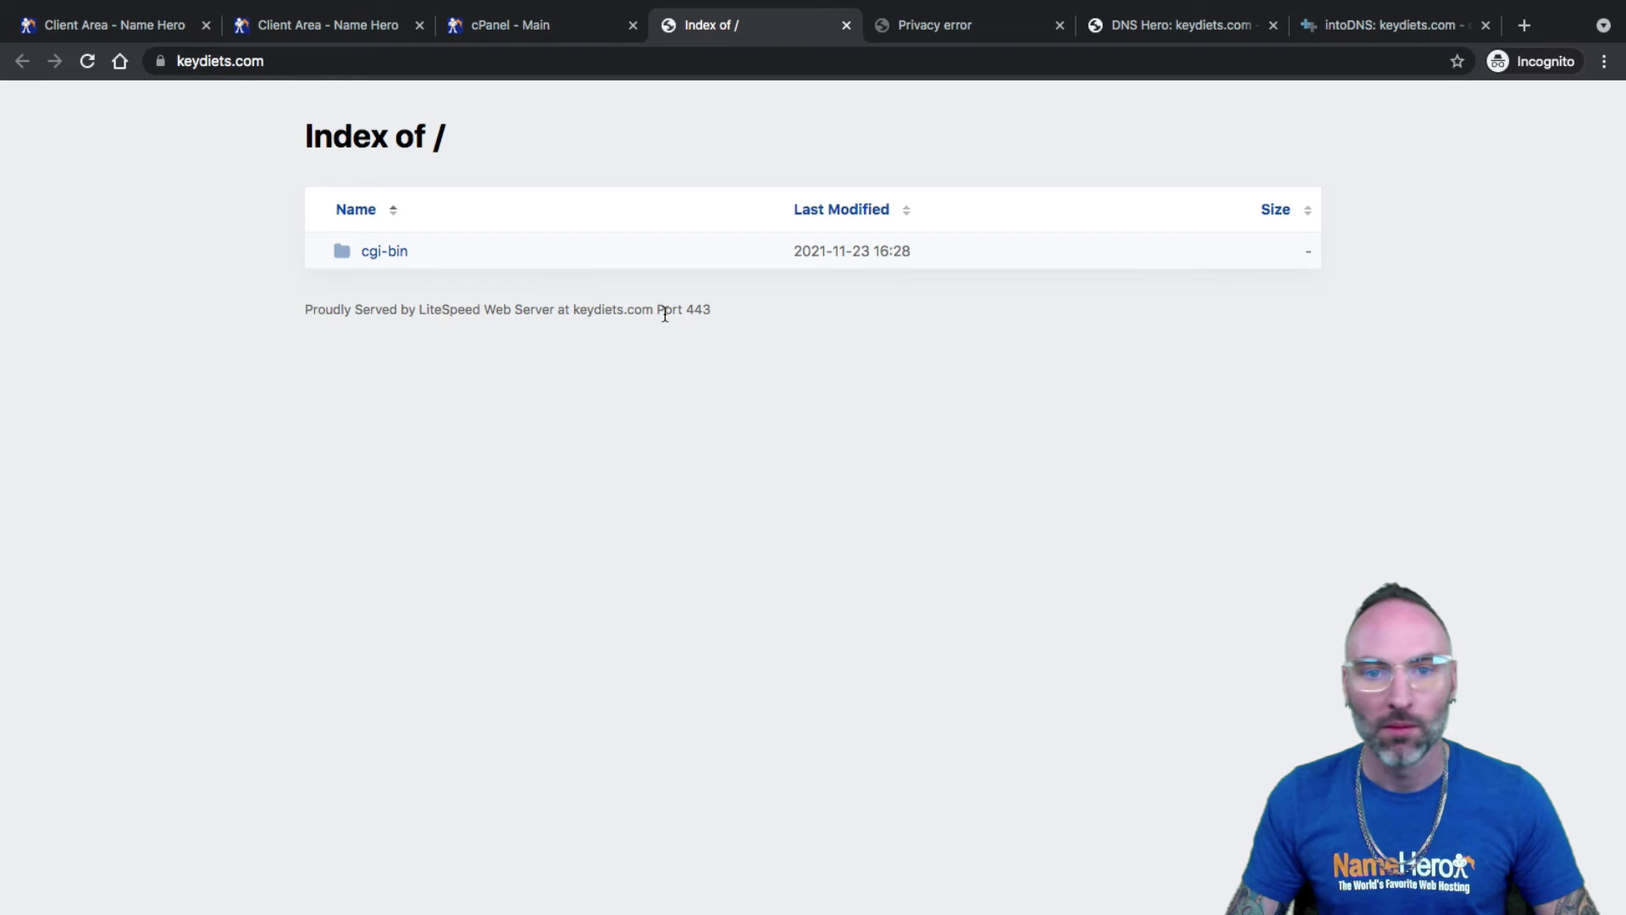
drag(711, 310, 609, 310)
click(638, 329)
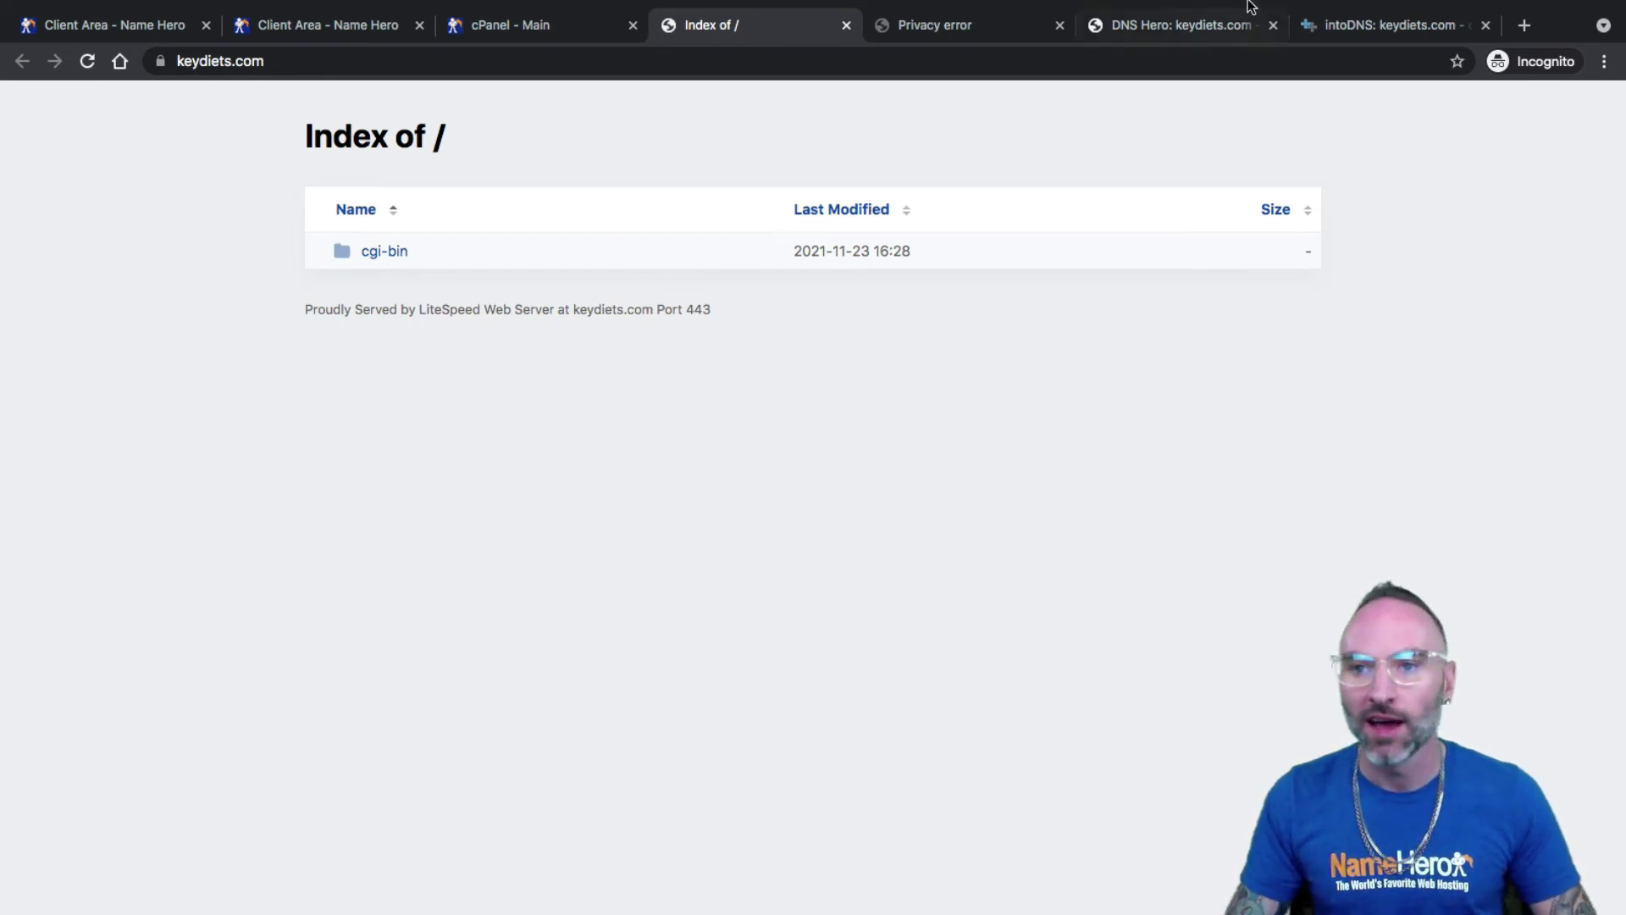
- Compare the ns302 and ns303.namehero.net parent NS records in DNSHero and intoDNS
click(1230, 24)
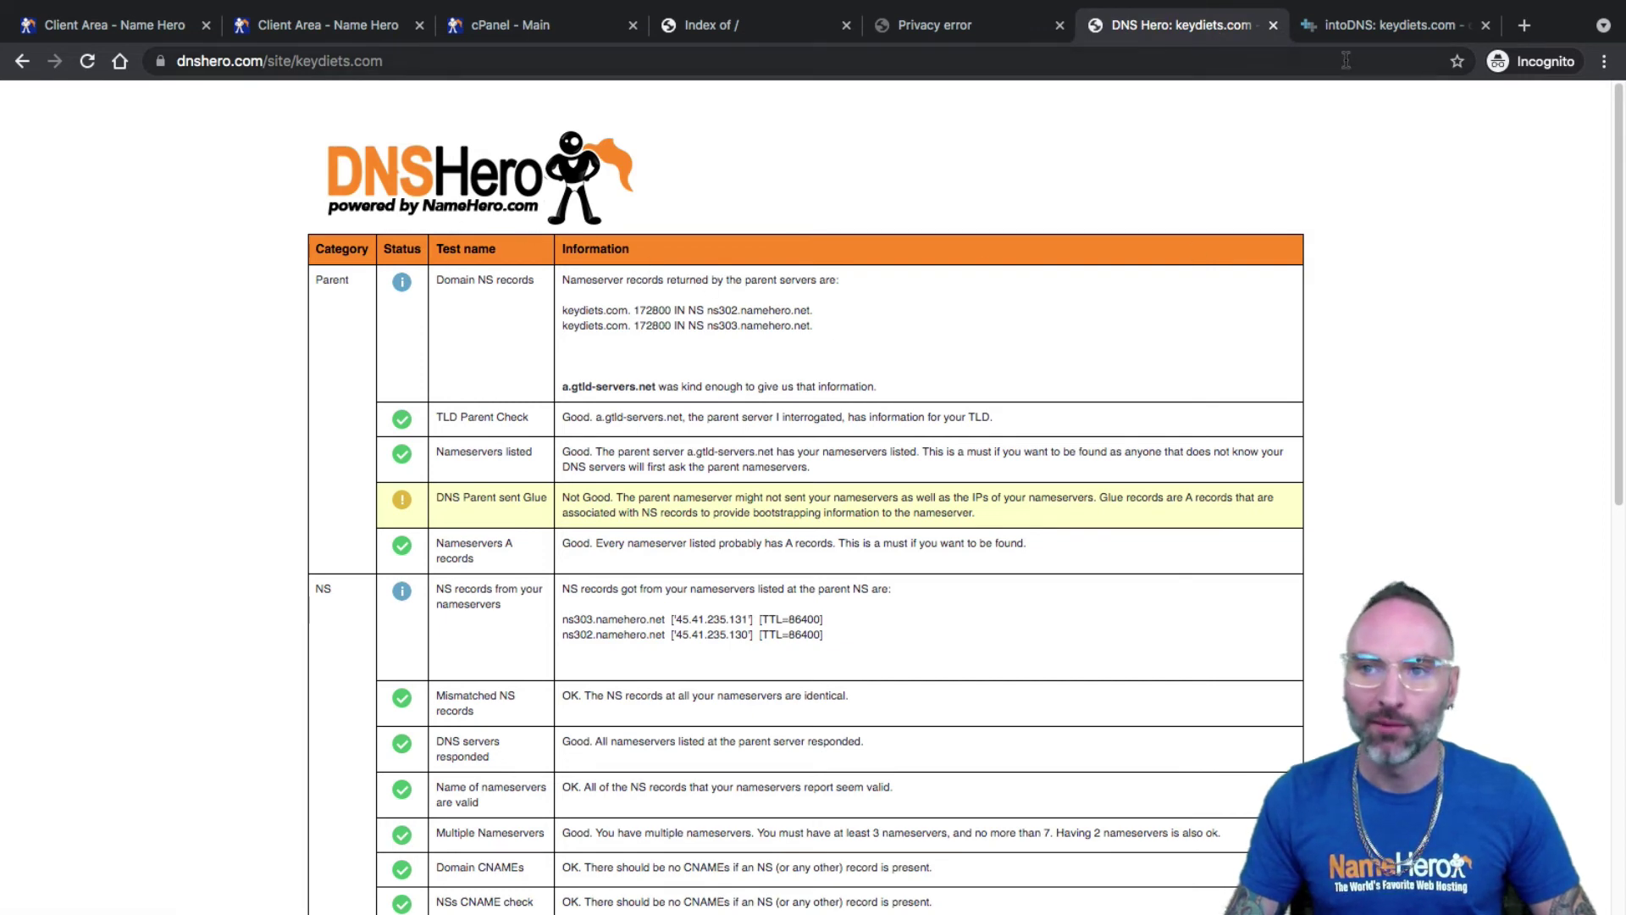
click(1356, 26)
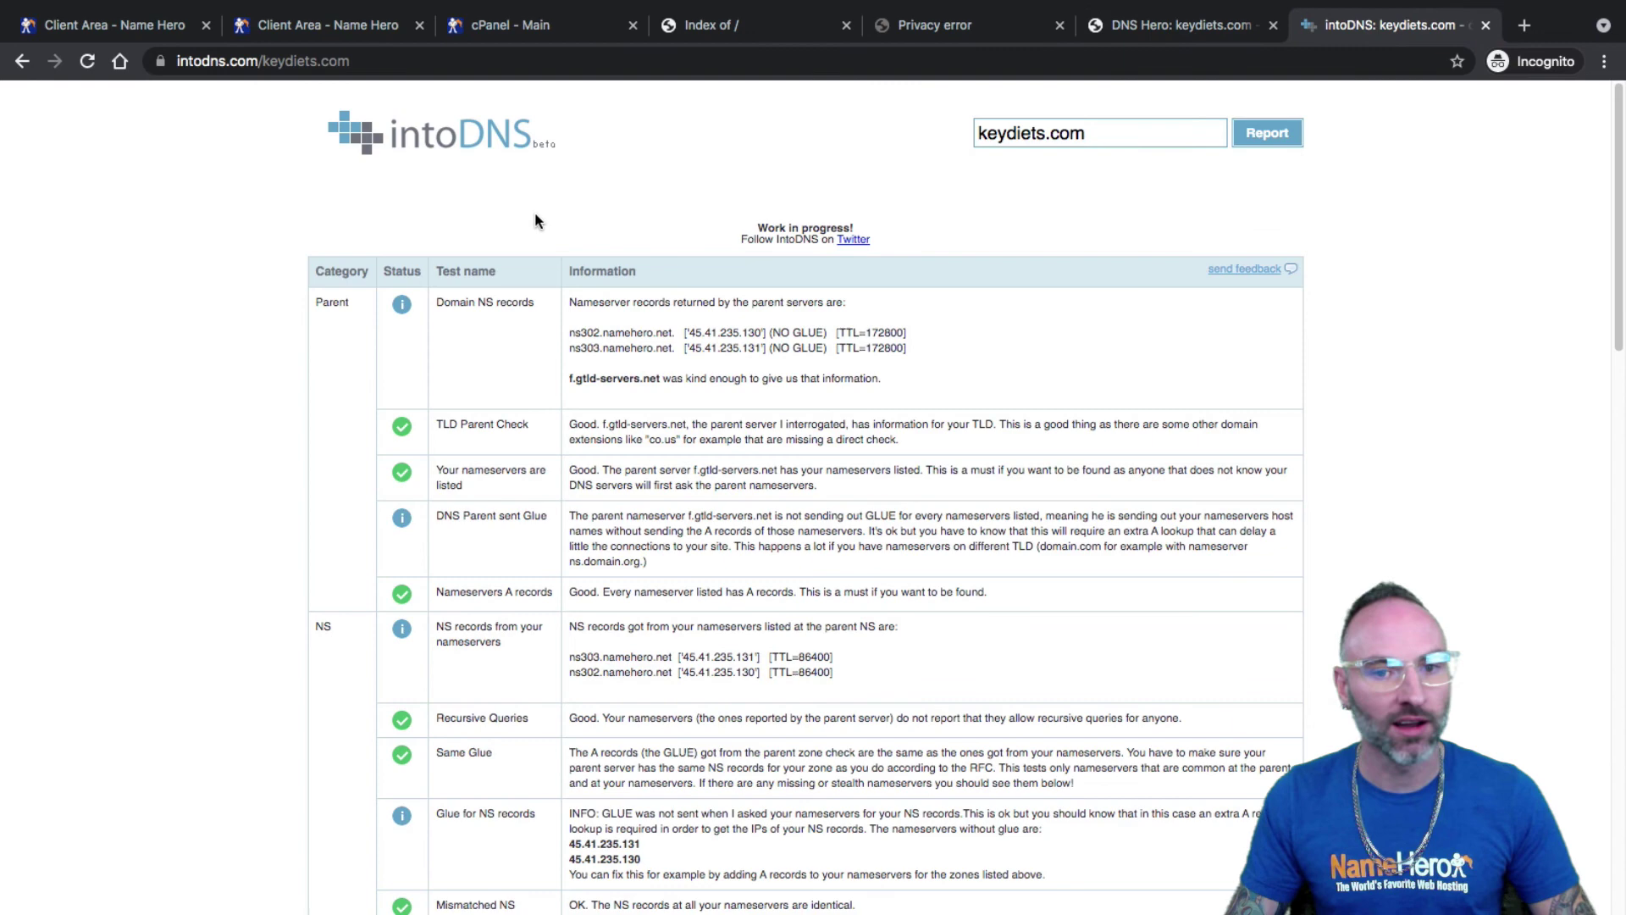
drag(675, 347, 569, 332)
click(1182, 25)
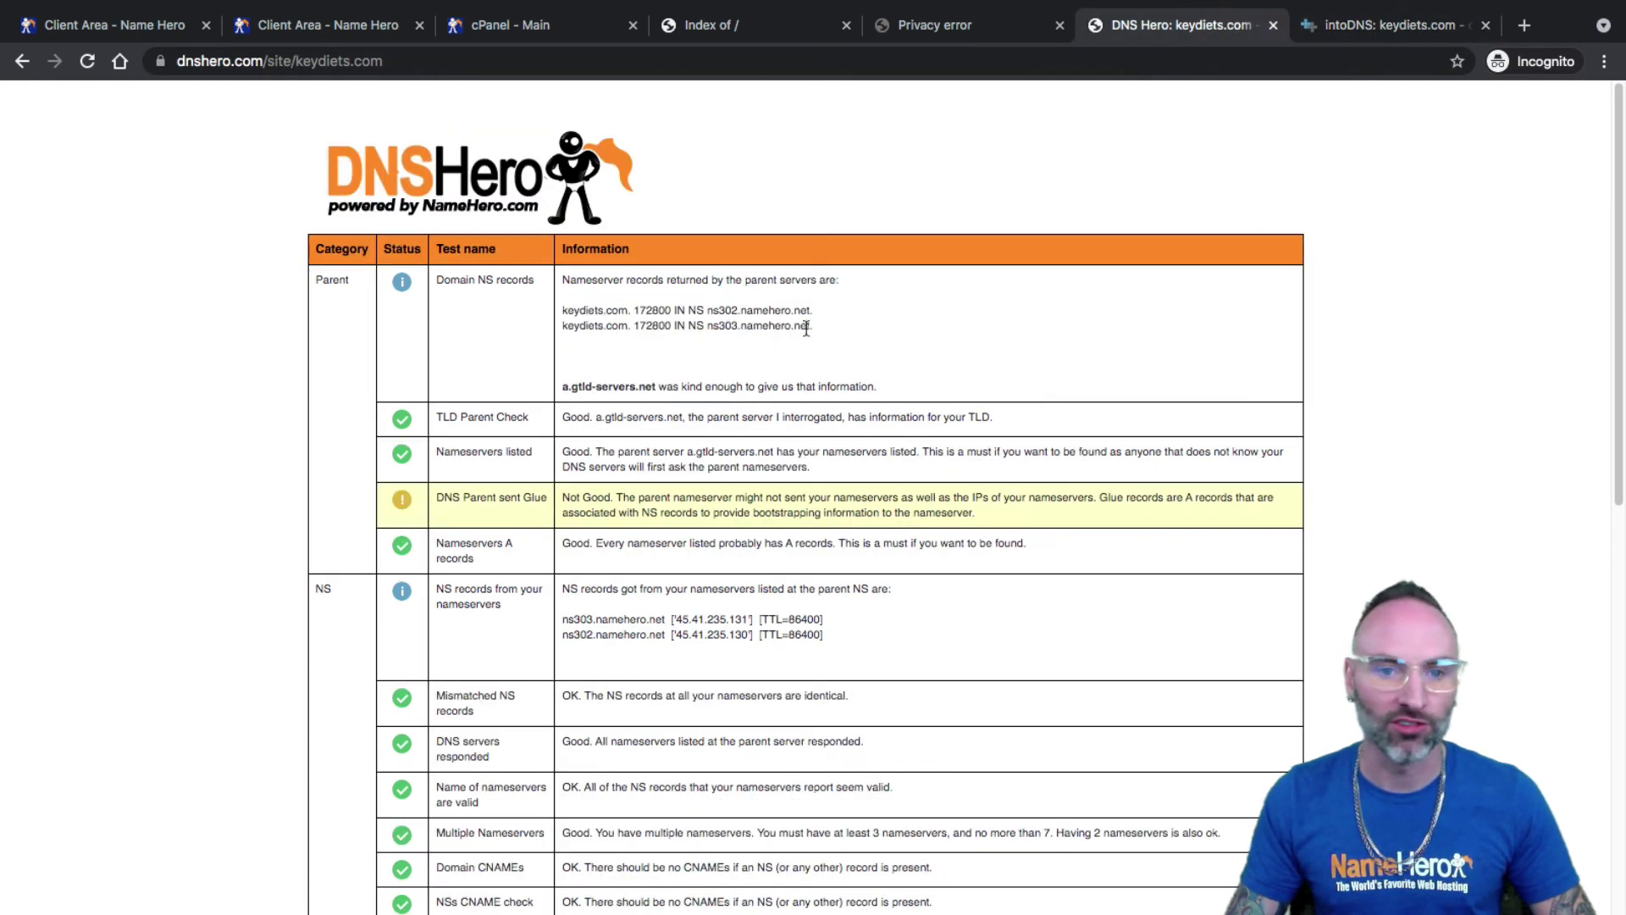
drag(817, 330, 560, 311)
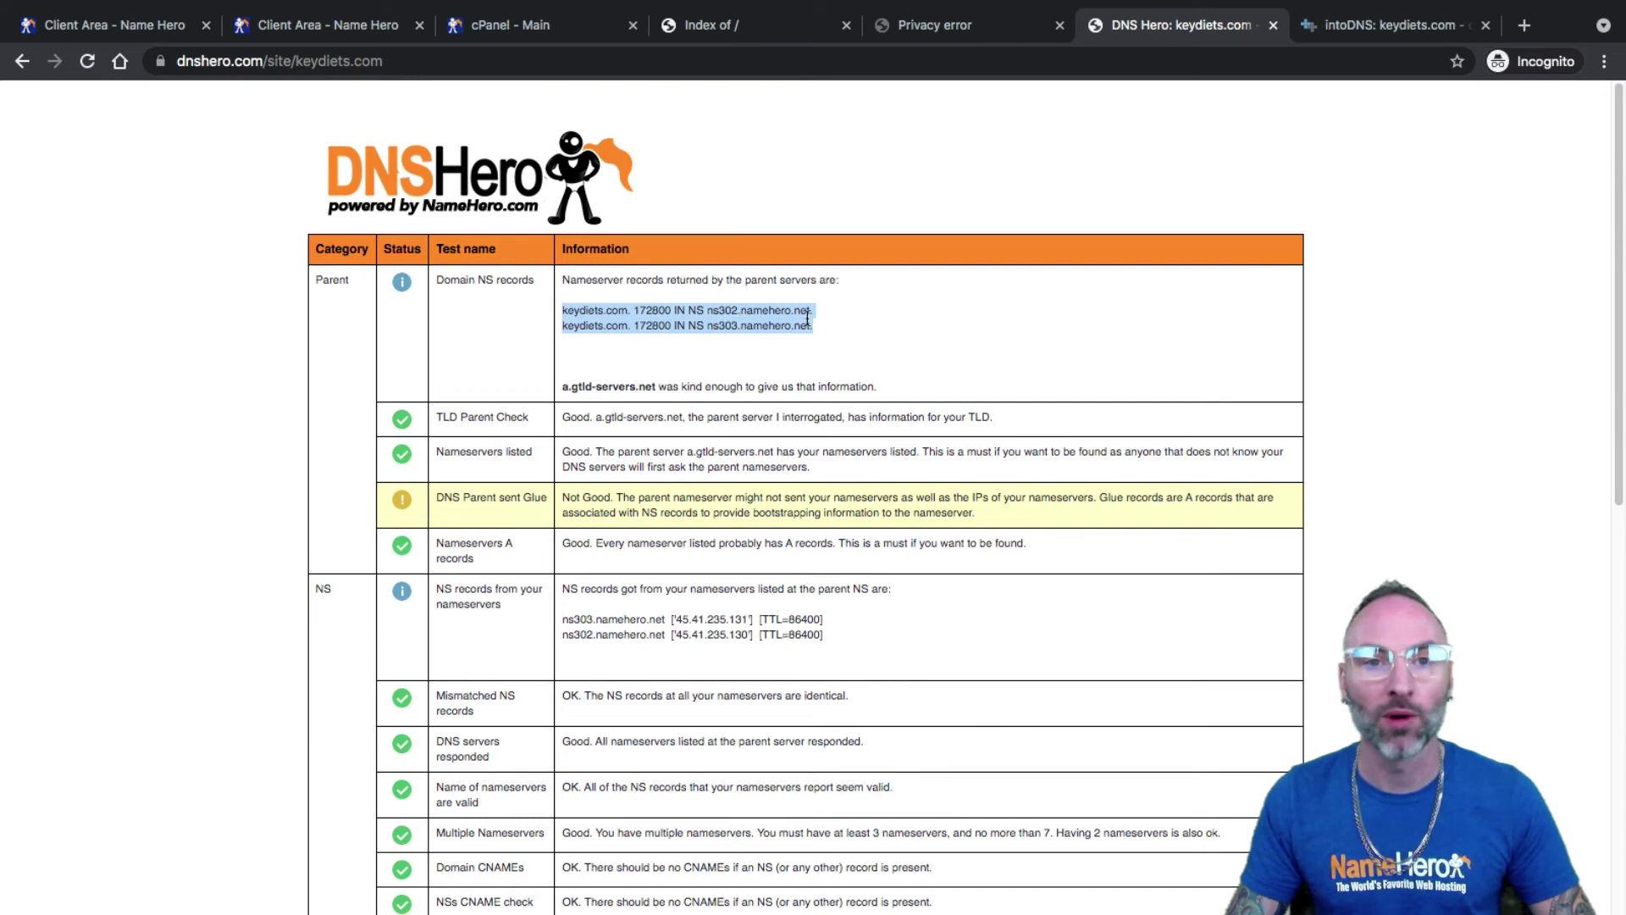
click(119, 25)
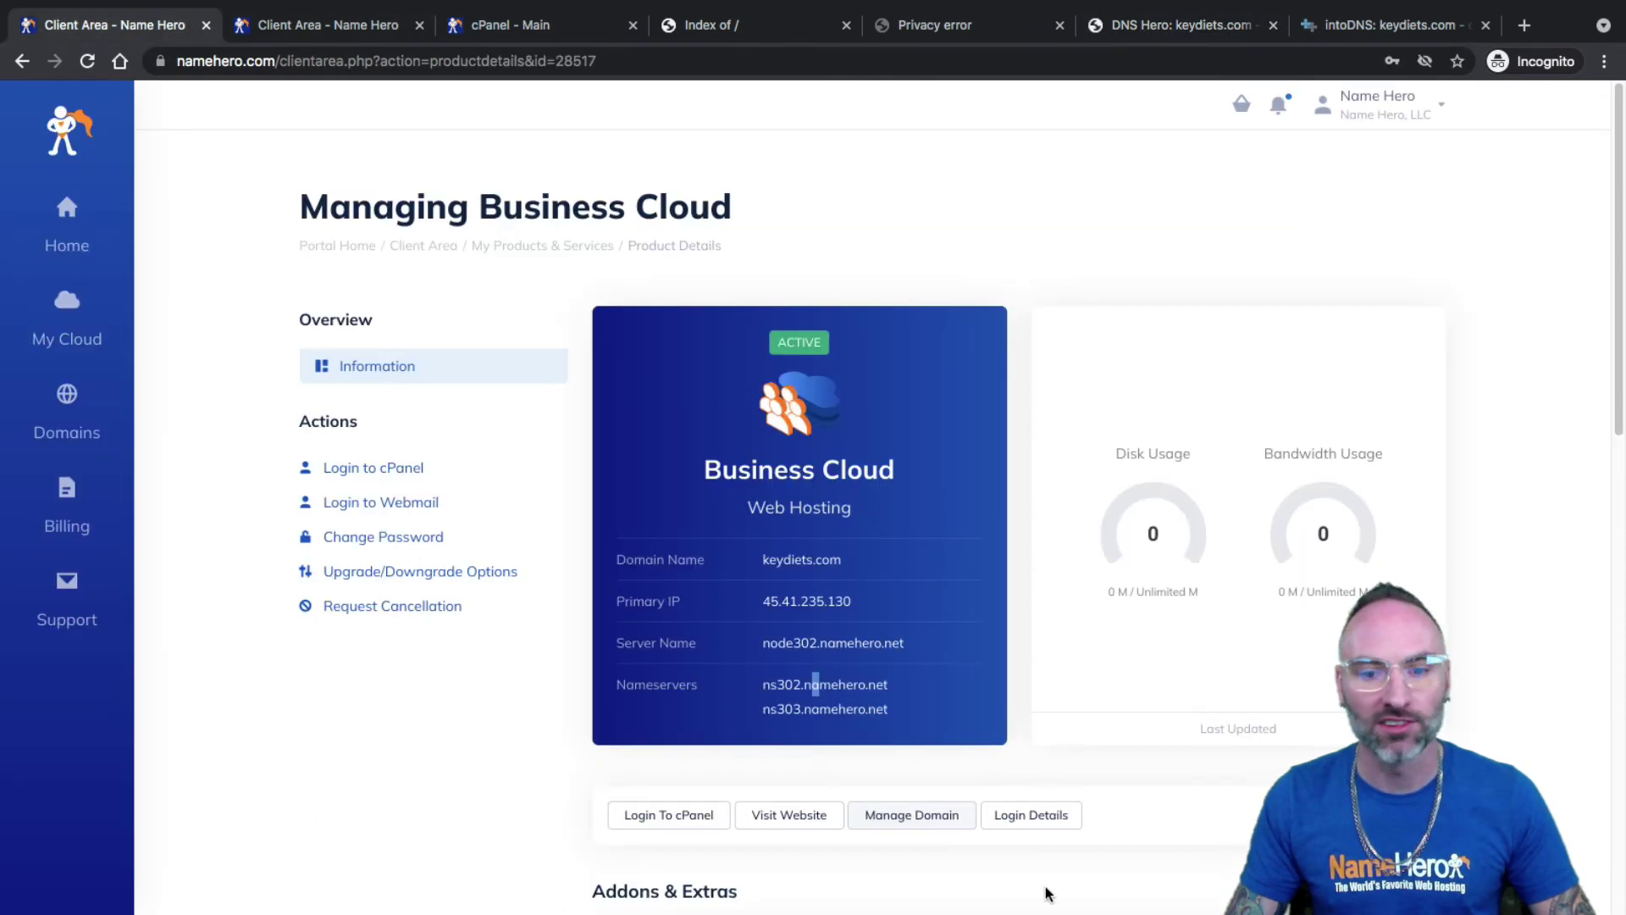
drag(889, 712, 767, 688)
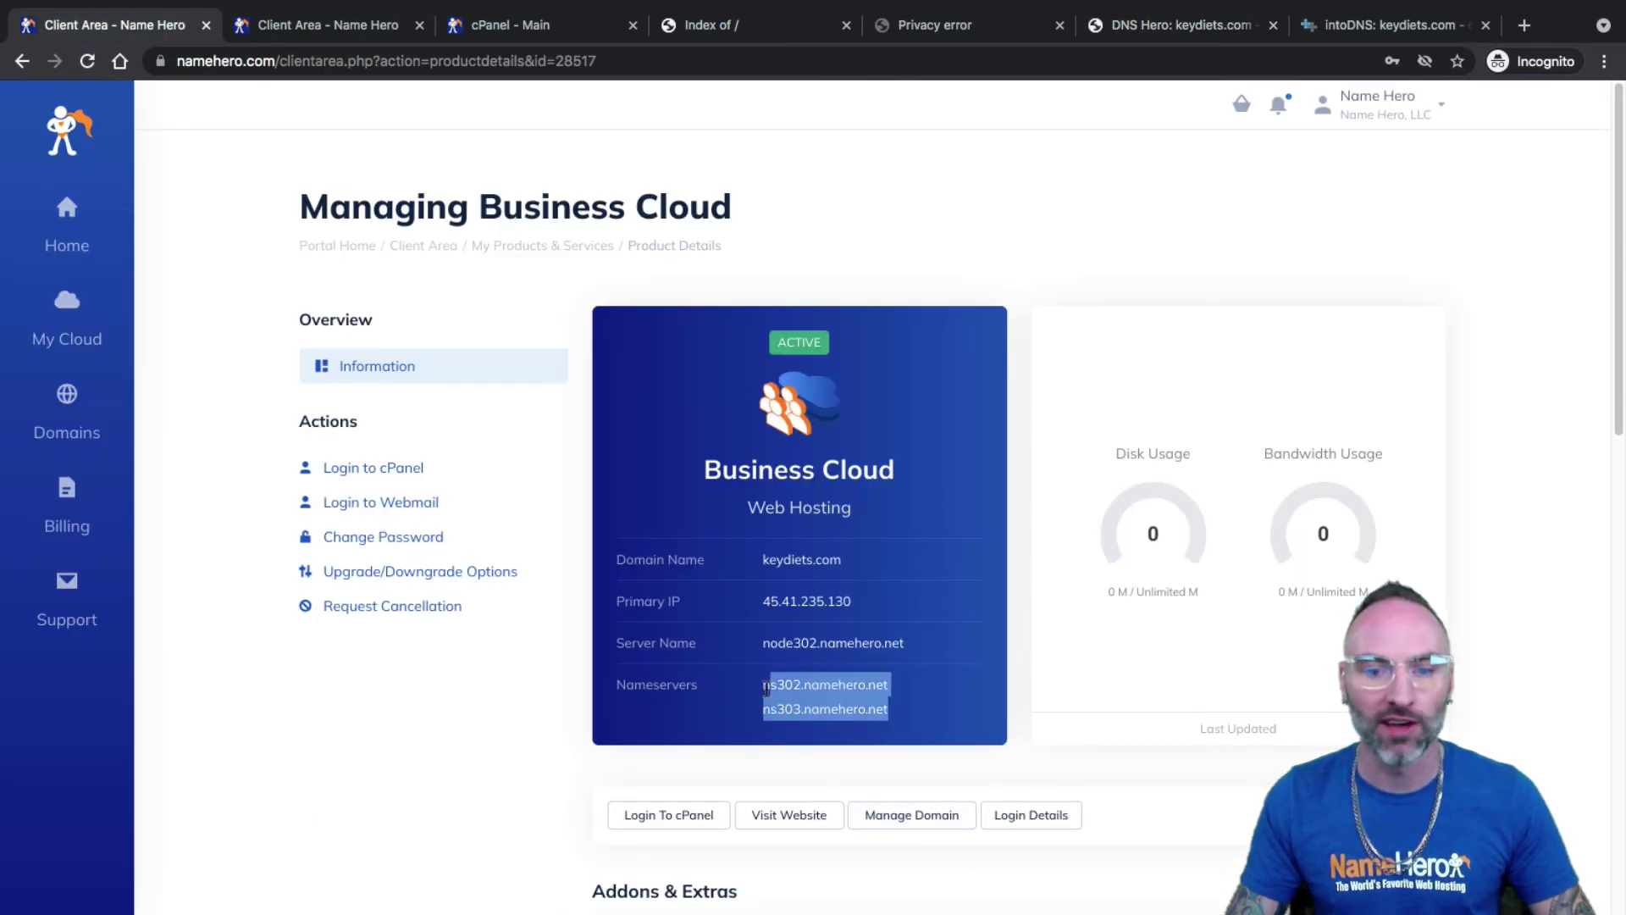
click(712, 468)
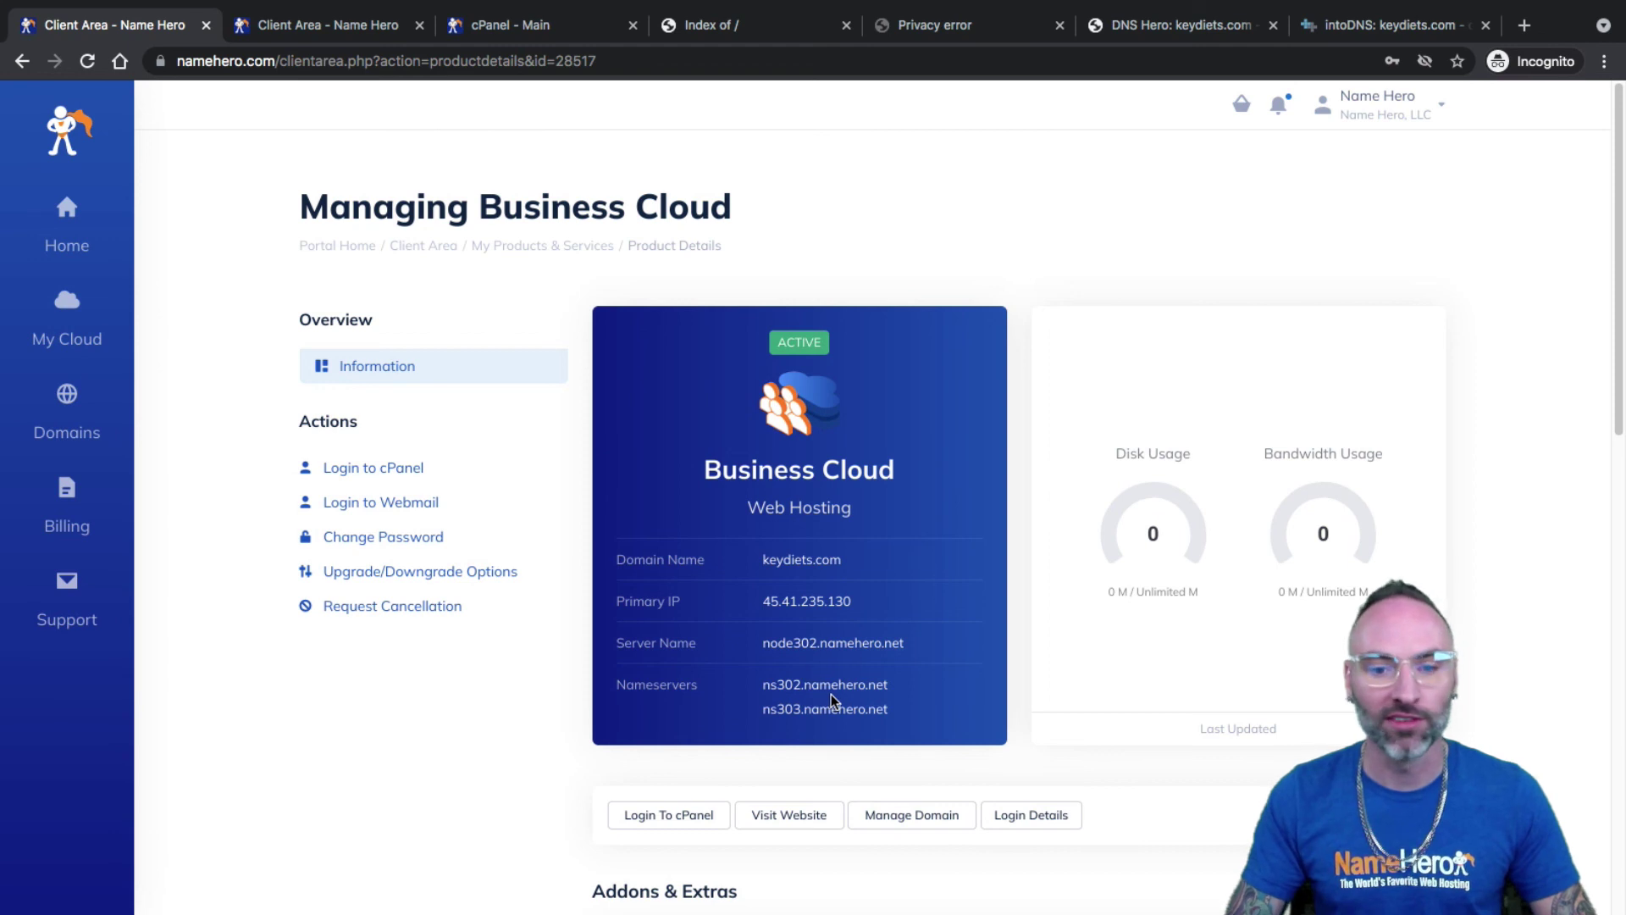
drag(836, 685, 785, 685)
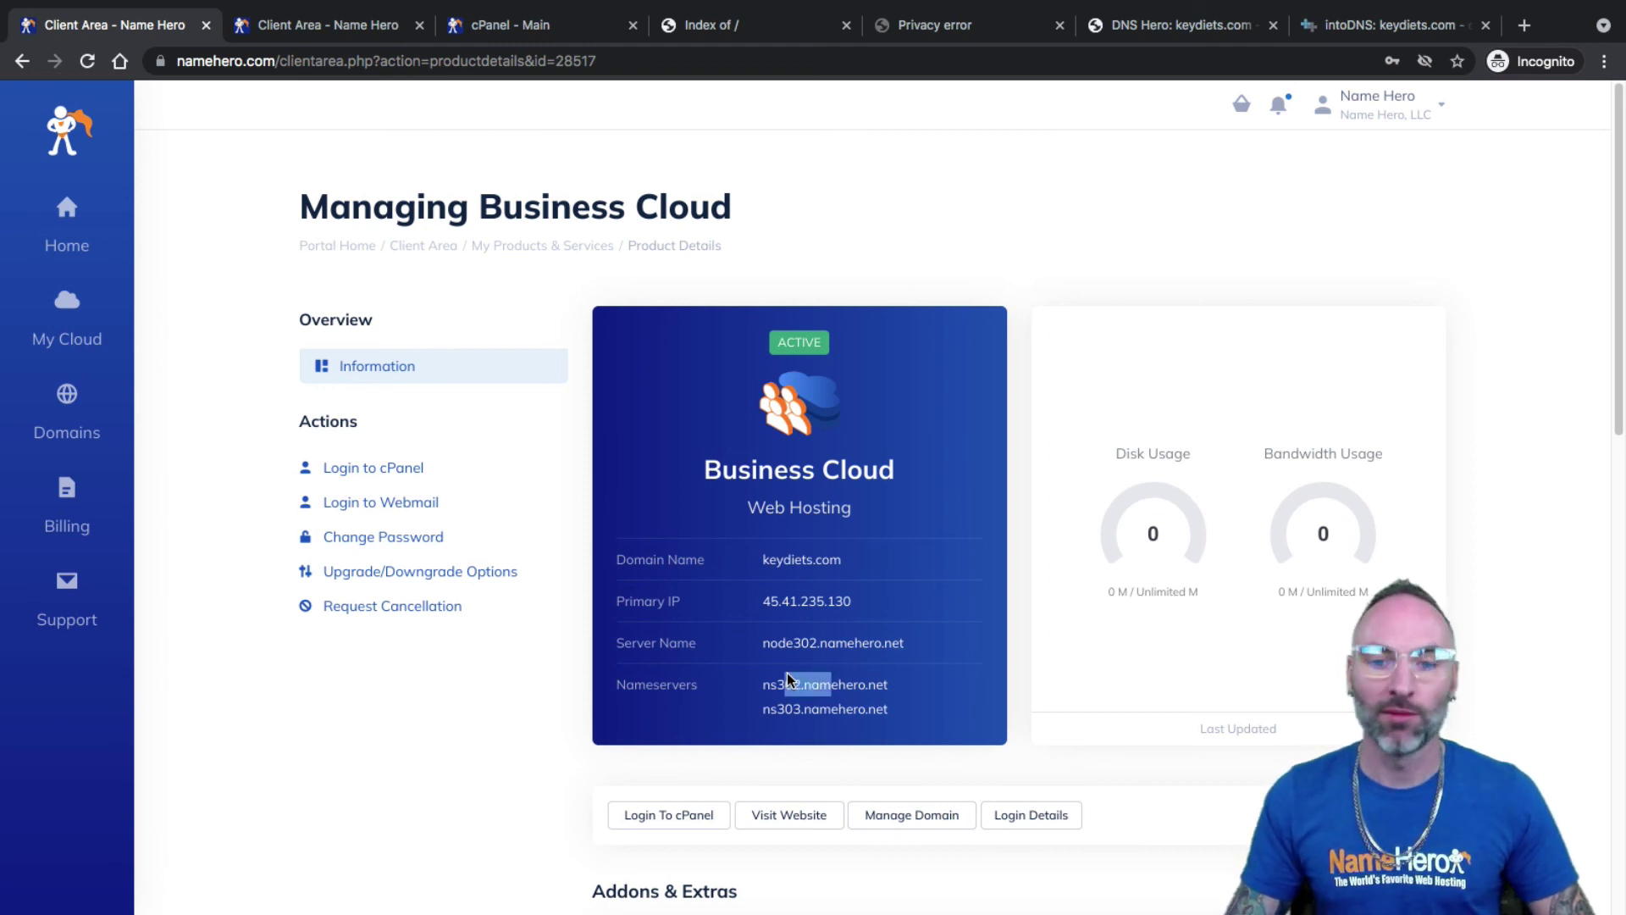
click(786, 685)
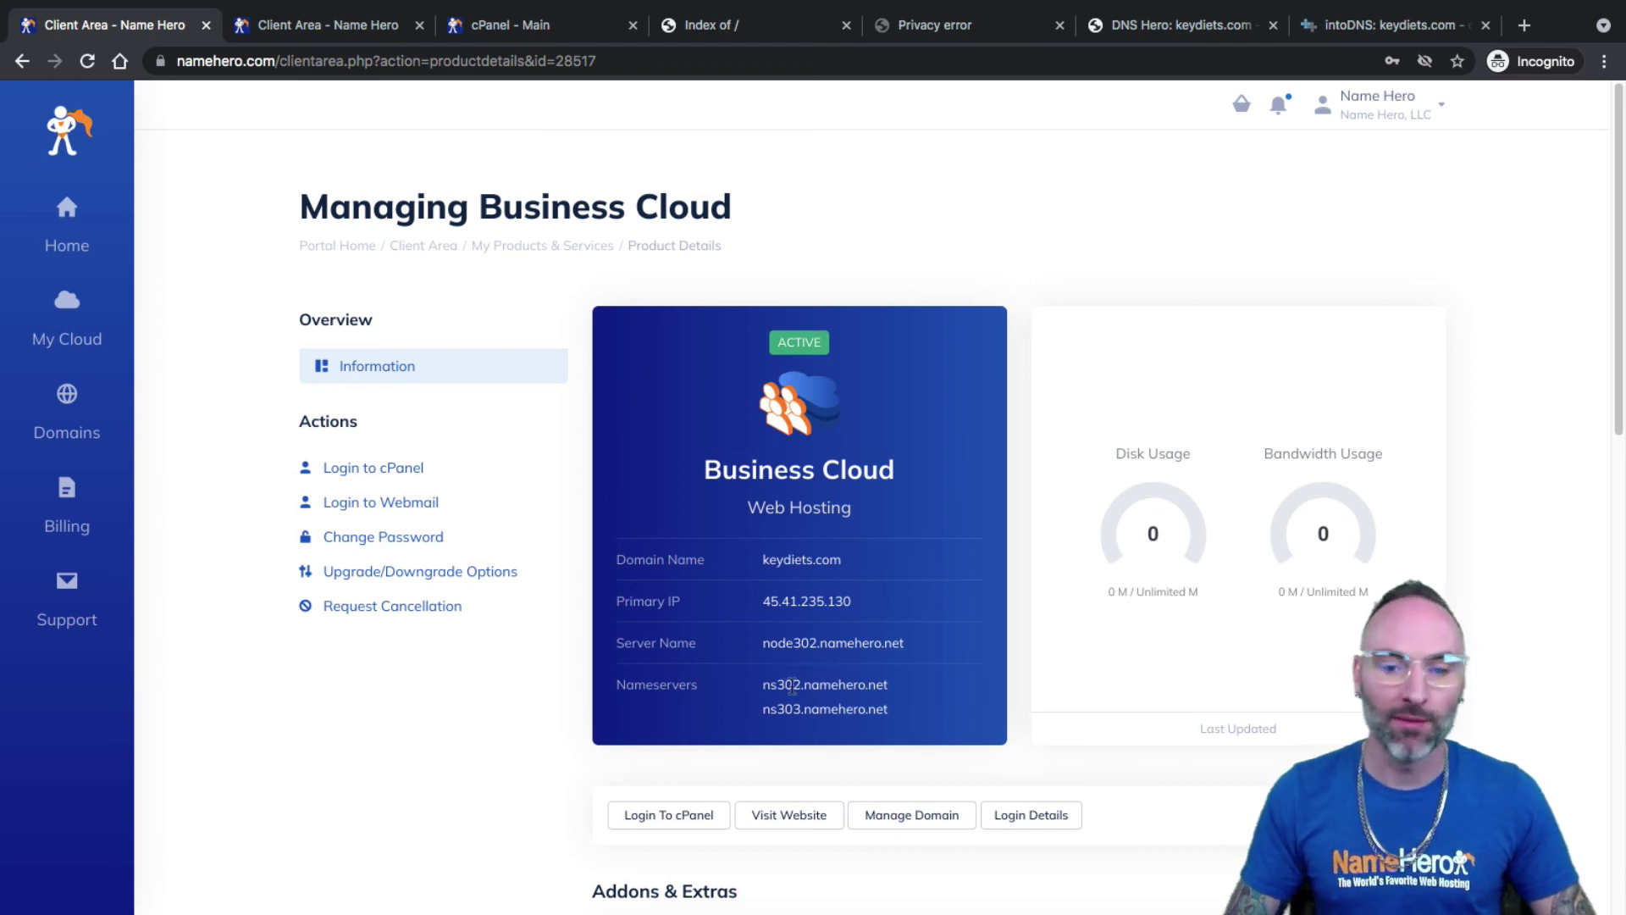